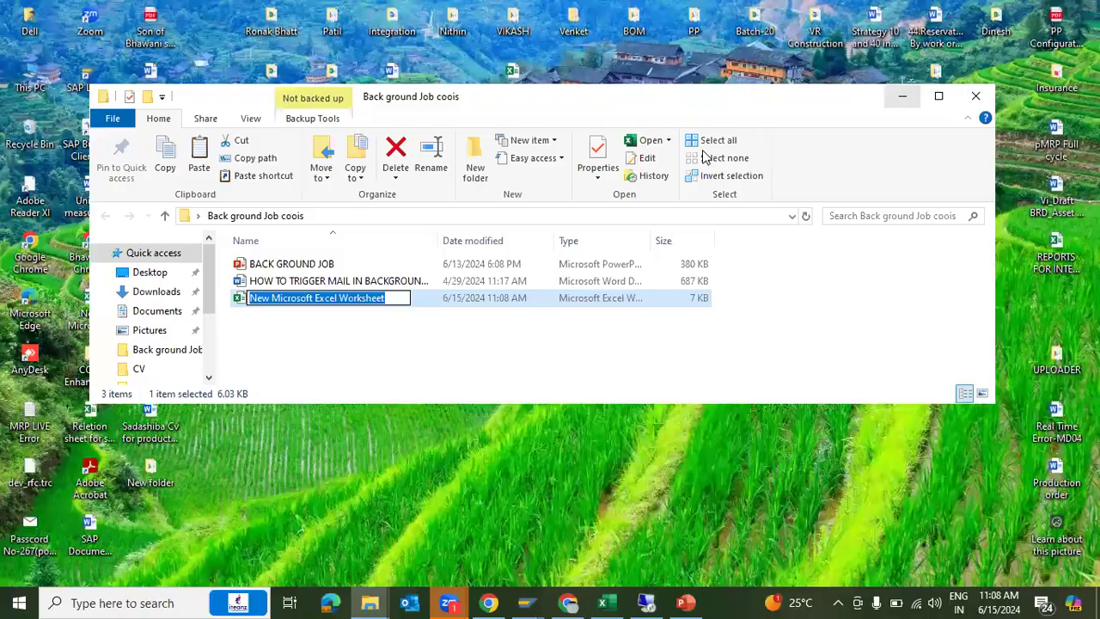
Open the New Microsoft Excel Worksheet file from the Back ground Job coois folder.
{"action": "left_click", "coordinate": [938, 96]}
{"action": "double_click", "coordinate": [373, 217]}
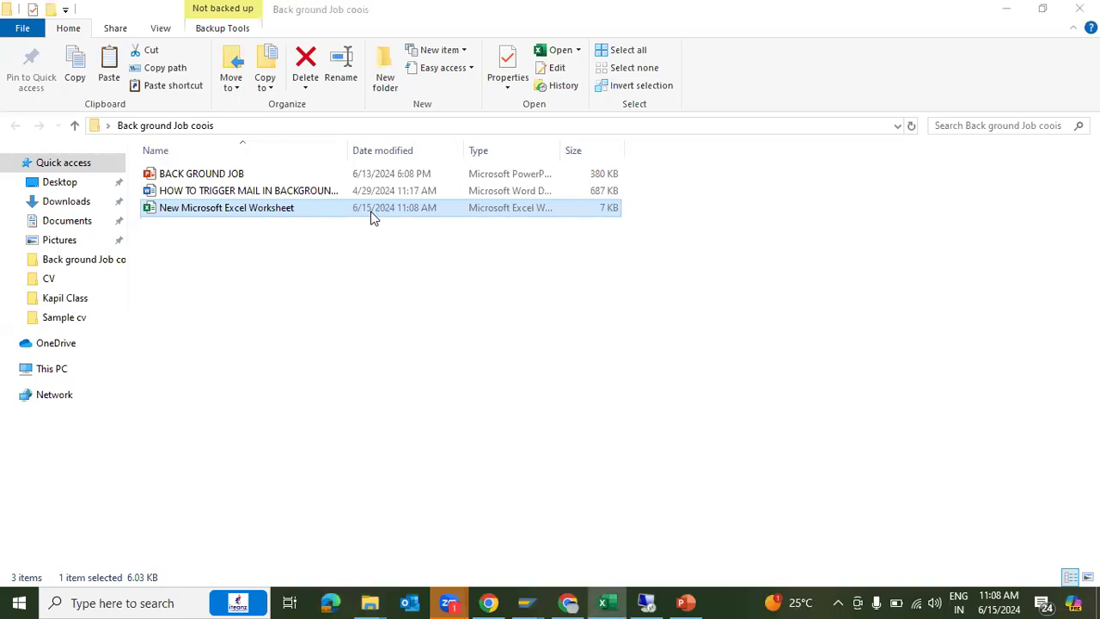
{"action": "double_click", "coordinate": [388, 208]}
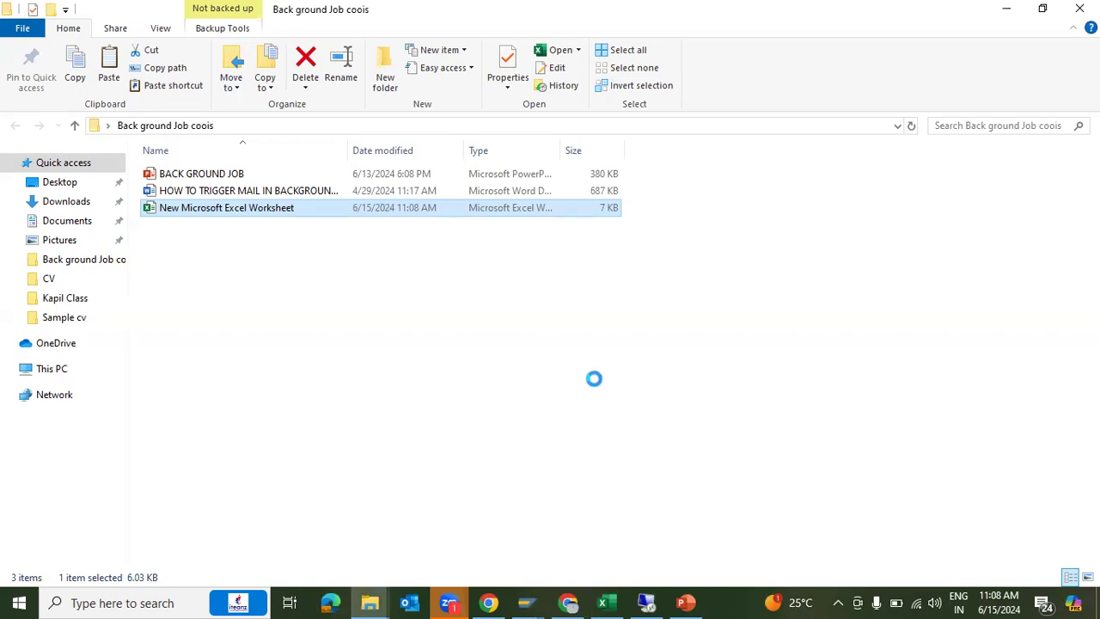
{"action": "mouse_move", "coordinate": [606, 602]}
{"action": "left_click", "coordinate": [668, 553]}
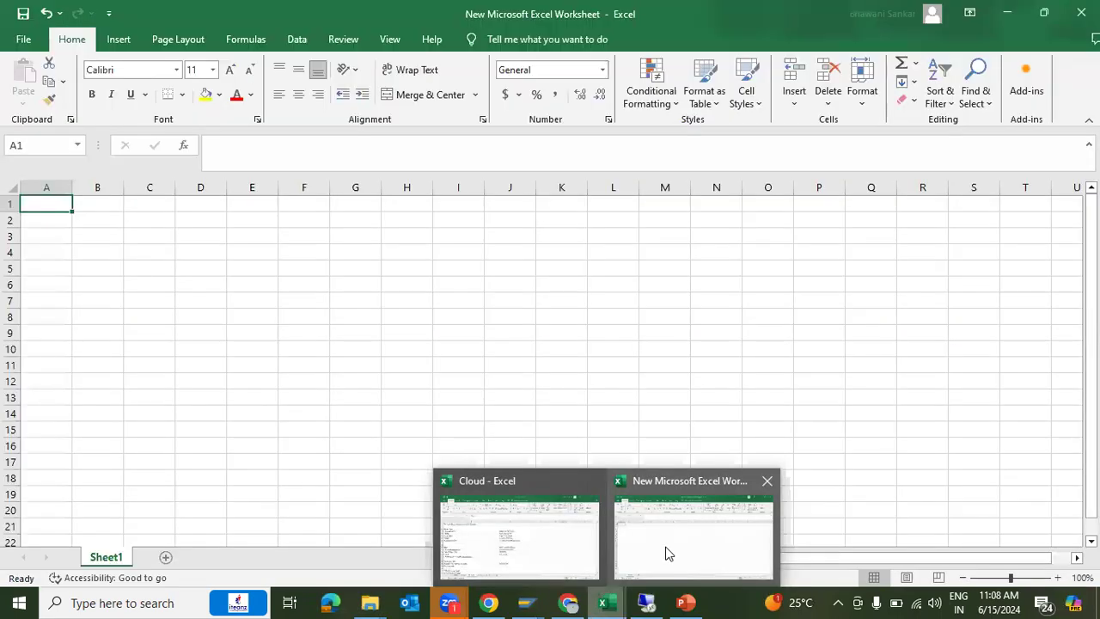
Widen column D to roughly four times its width and enter the title "Back ground Job" in D3.
{"action": "left_click", "coordinate": [326, 392]}
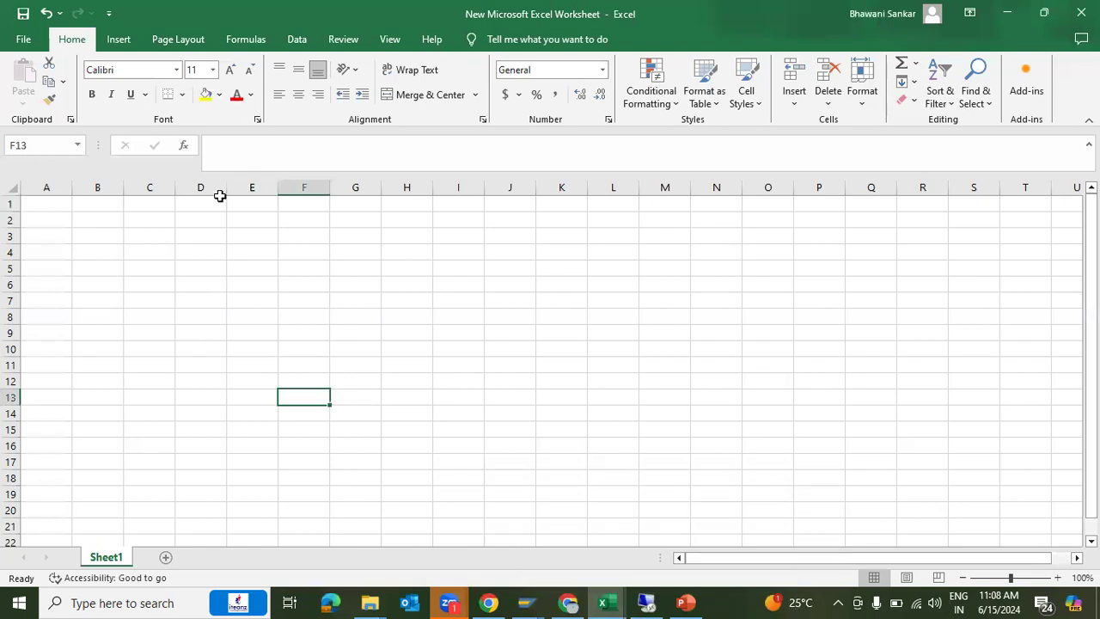
{"action": "left_click_drag", "start_coordinate": [225, 186], "coordinate": [407, 236]}
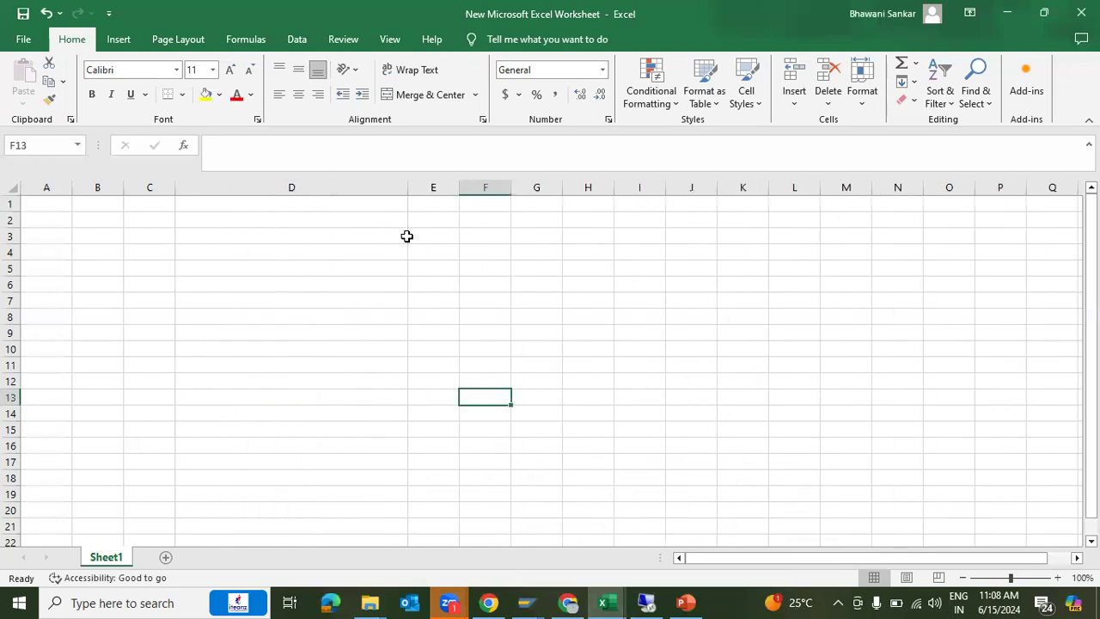
{"action": "left_click", "coordinate": [338, 236]}
{"action": "type", "text": "B"}
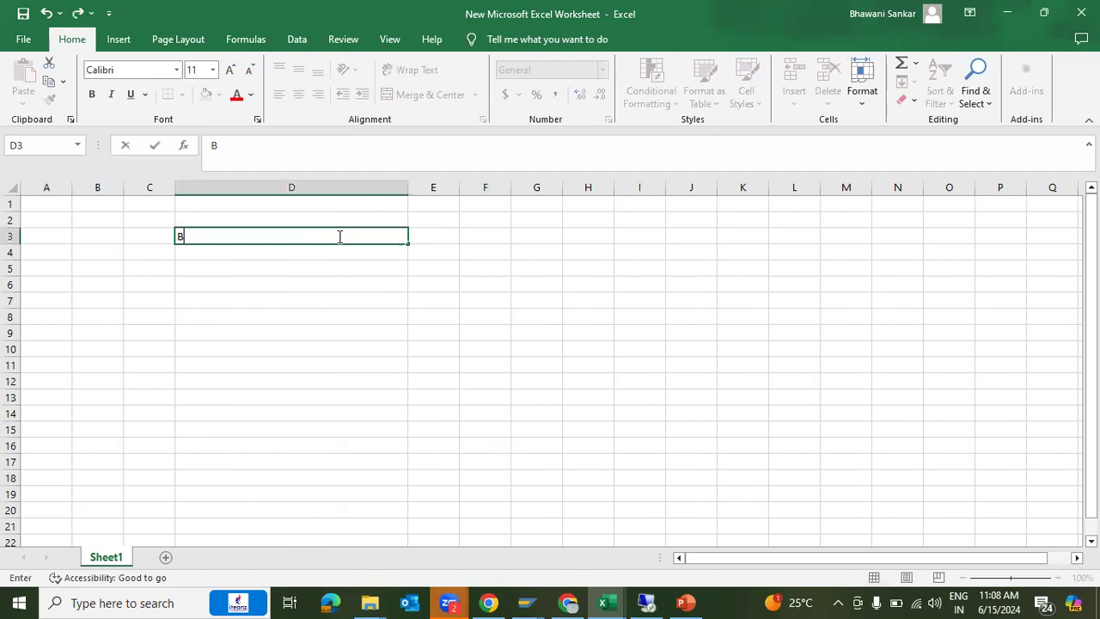
{"action": "type", "text": "ack ground Job"}
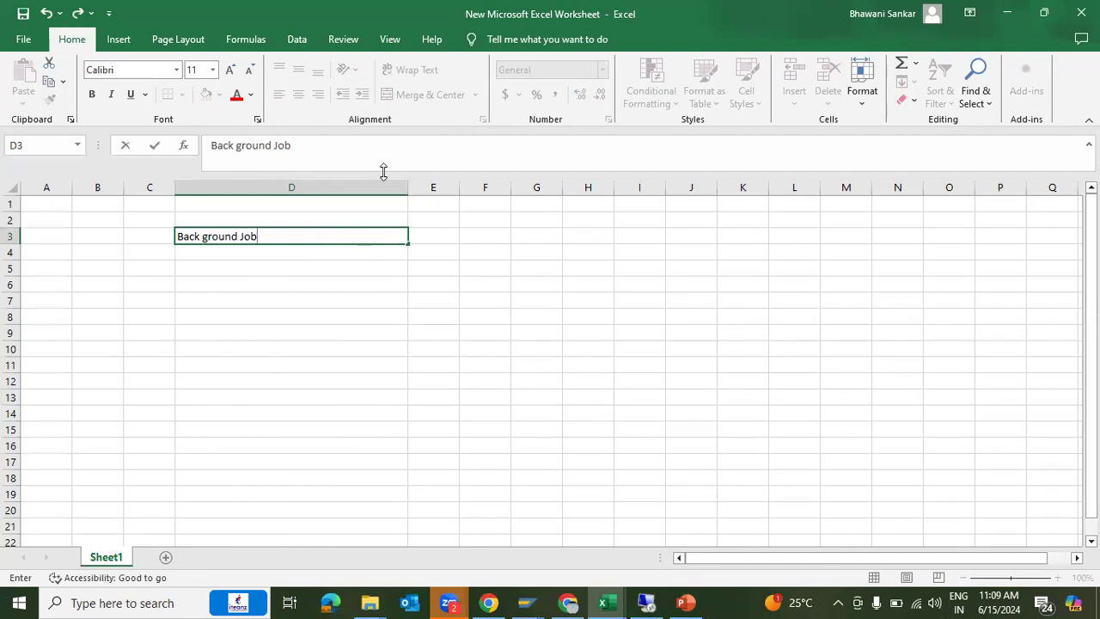
{"action": "key", "text": "Return"}
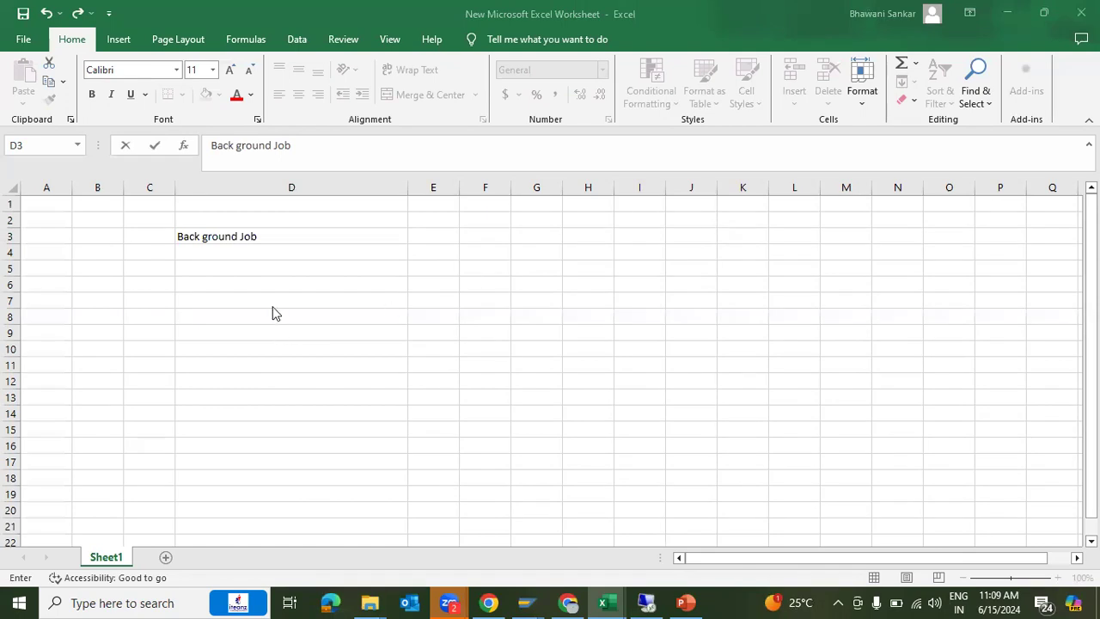
{"action": "left_click", "coordinate": [264, 270]}
{"action": "key", "text": "Return"}
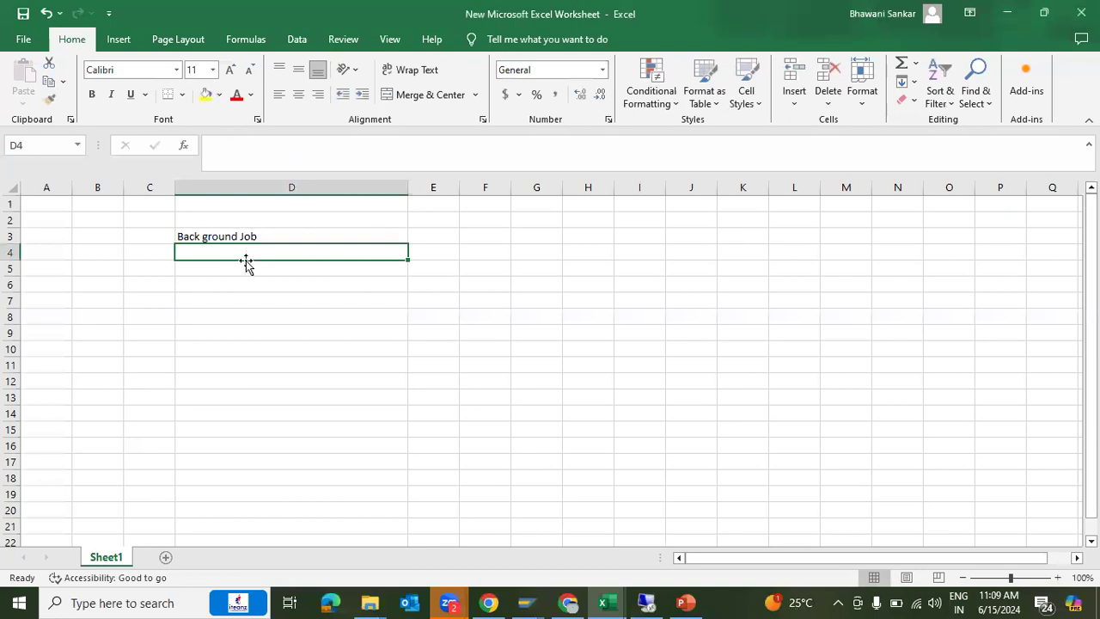
{"action": "left_click", "coordinate": [238, 272]}
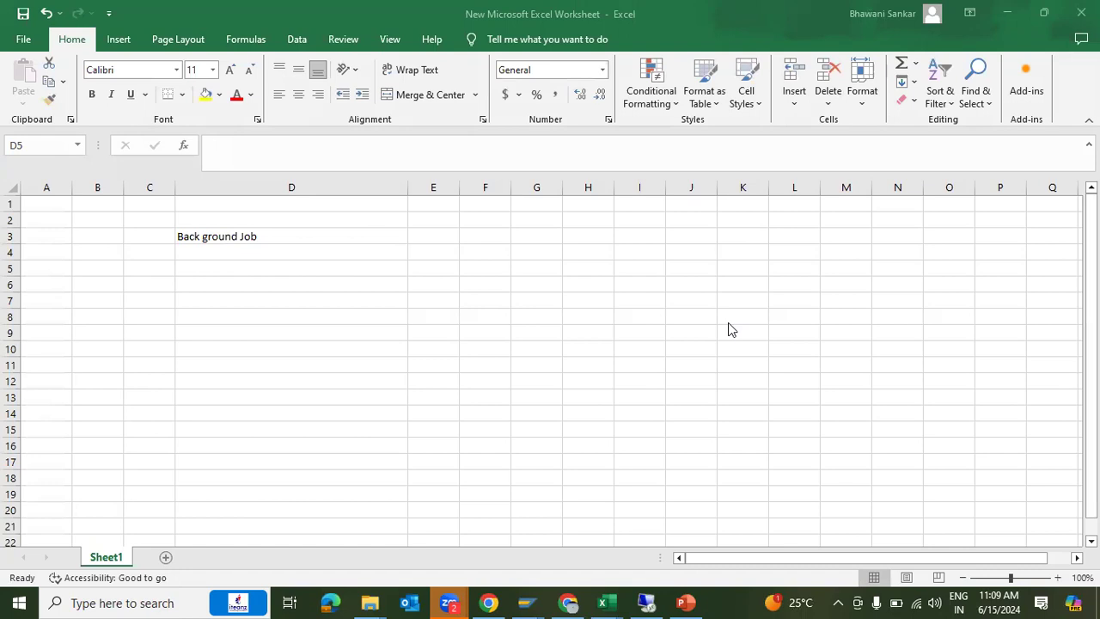
{"action": "left_click", "coordinate": [281, 249]}
{"action": "left_click", "coordinate": [281, 249]}
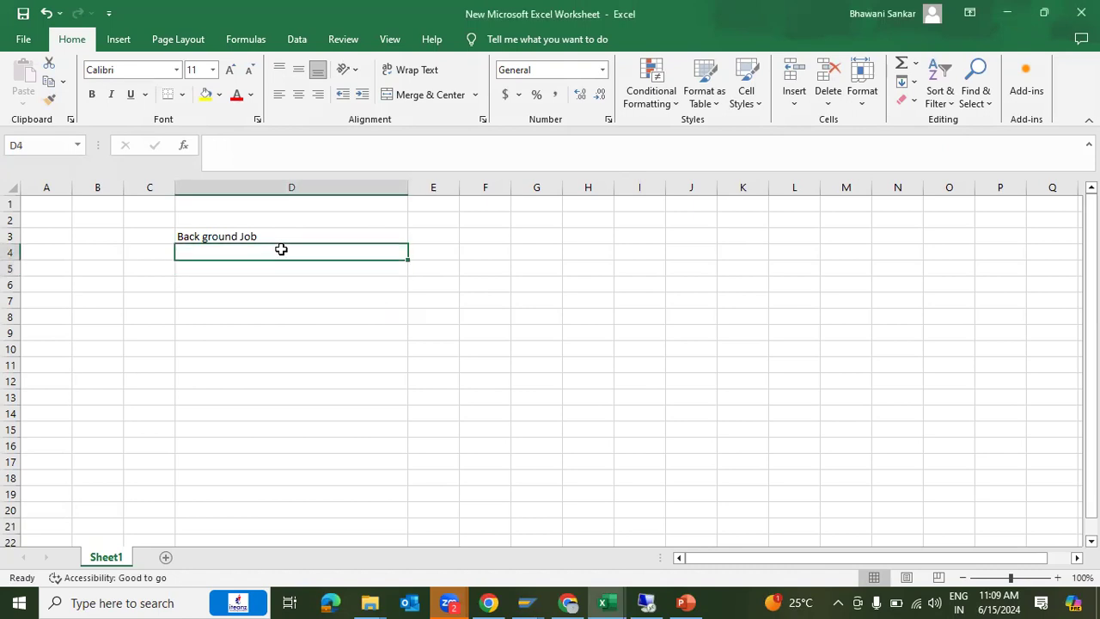
{"action": "left_click", "coordinate": [425, 129]}
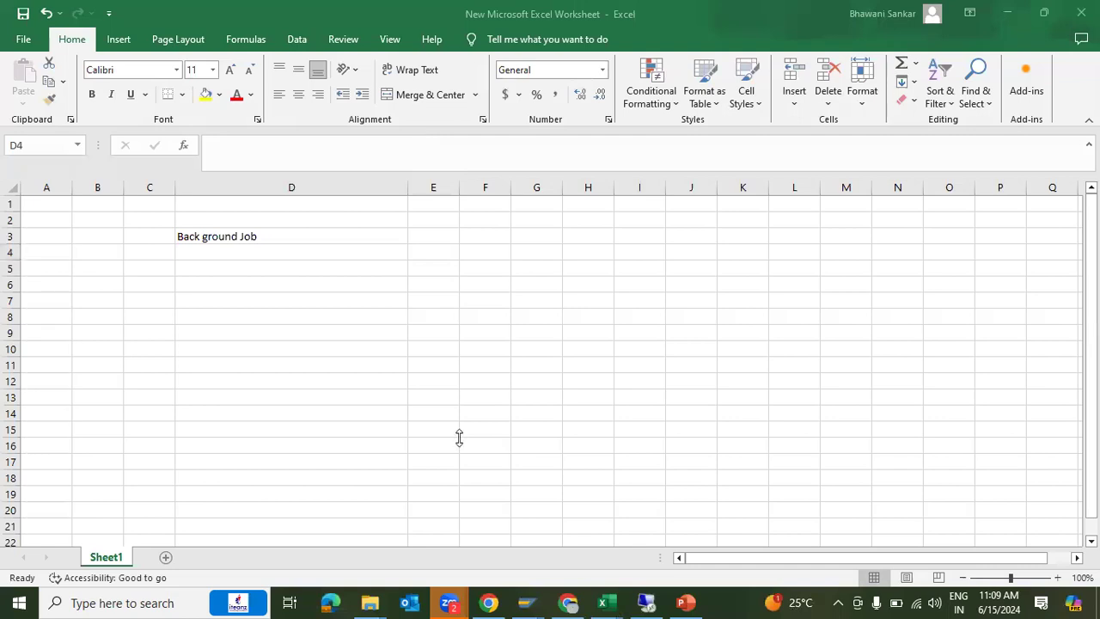
List the transaction codes in column D: "COOIS,MB52" in D4, "VA05" in D5 and "MB52" in D7.
{"action": "left_click", "coordinate": [257, 251]}
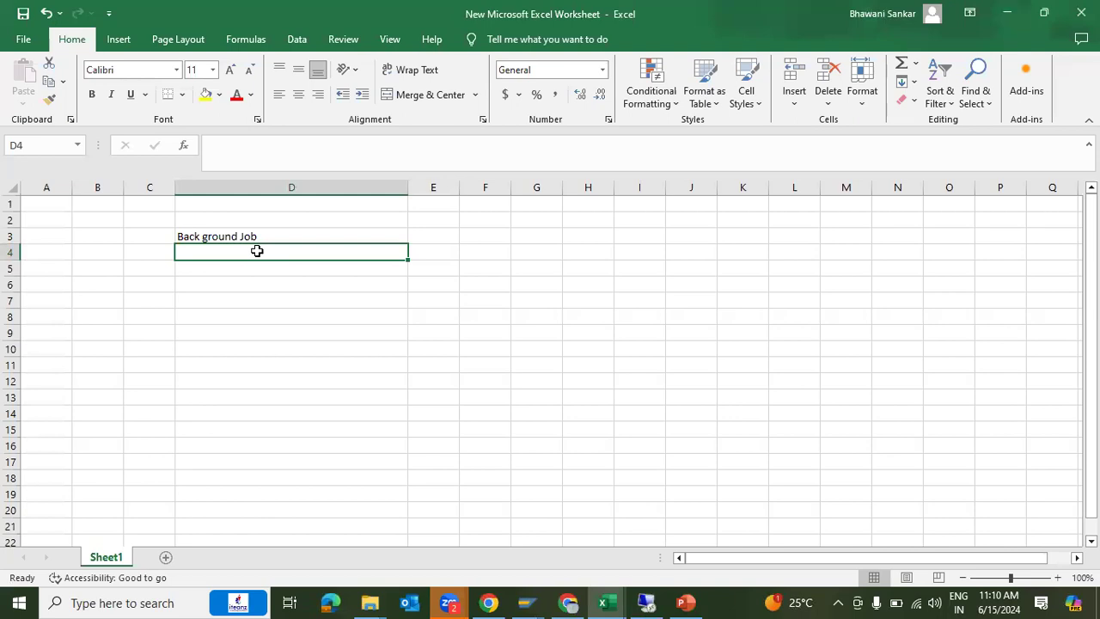
{"action": "type", "text": "COOIS"}
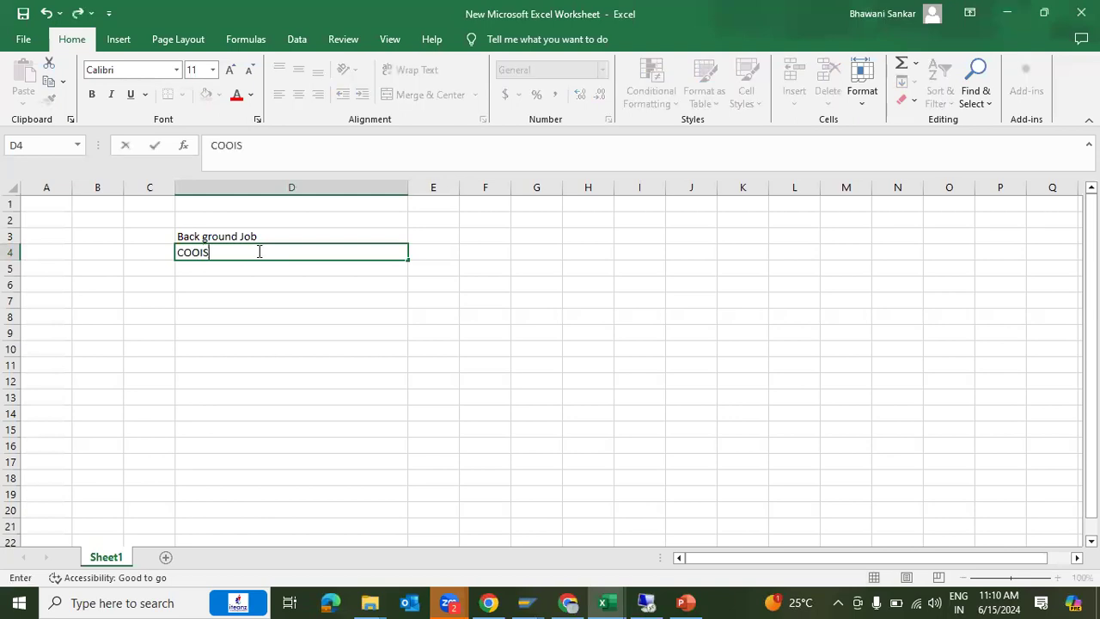
{"action": "type", "text": ",MB52"}
{"action": "left_click", "coordinate": [255, 268]}
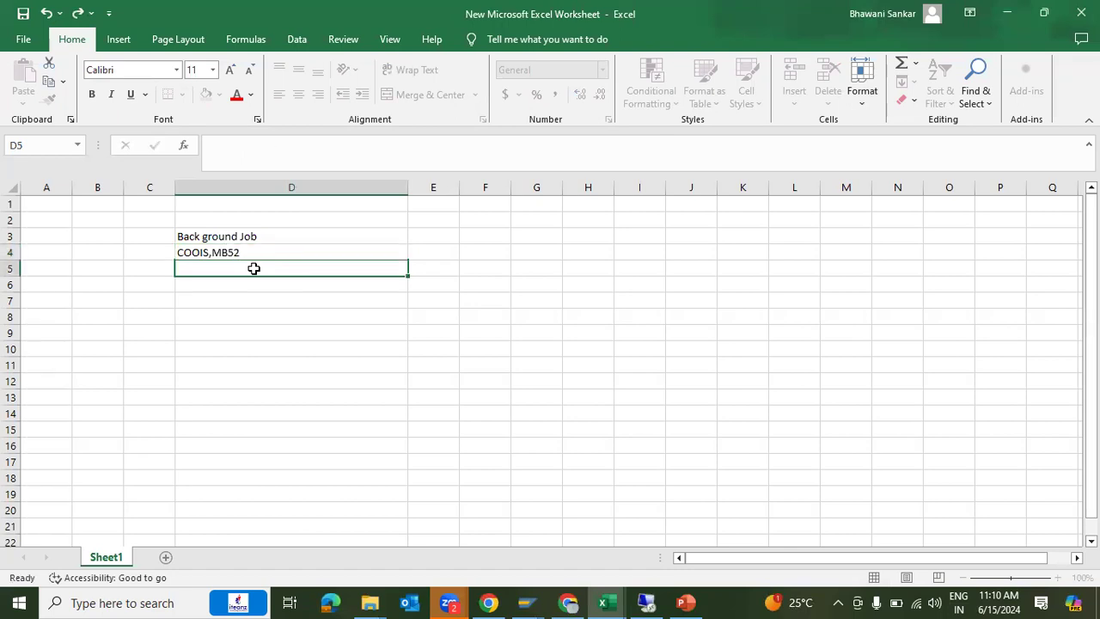
{"action": "type", "text": "VA05"}
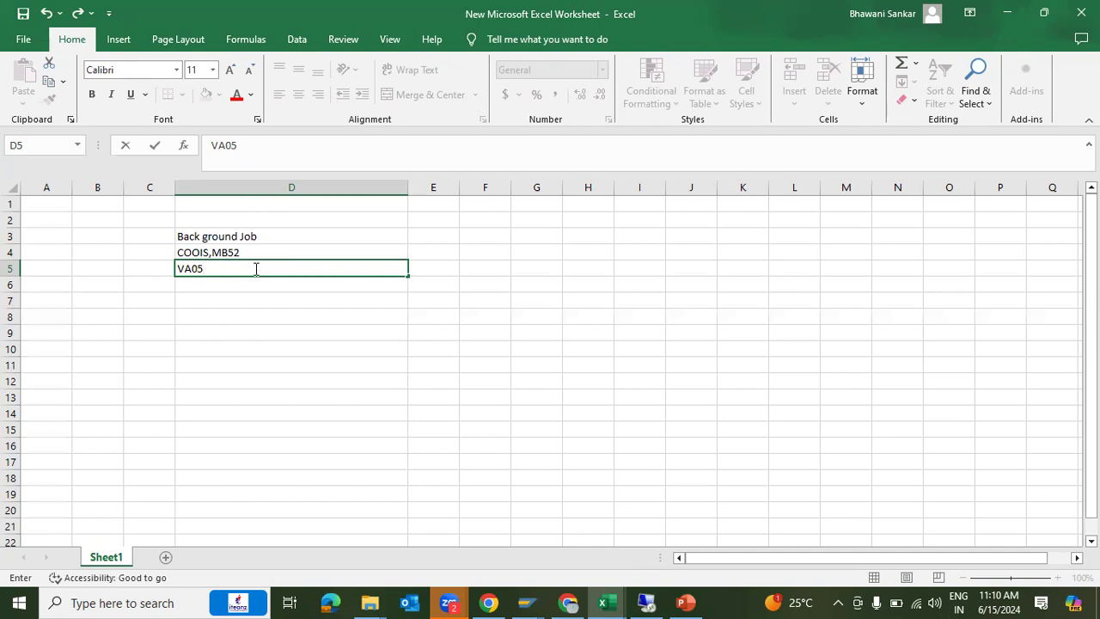
{"action": "left_click", "coordinate": [285, 42]}
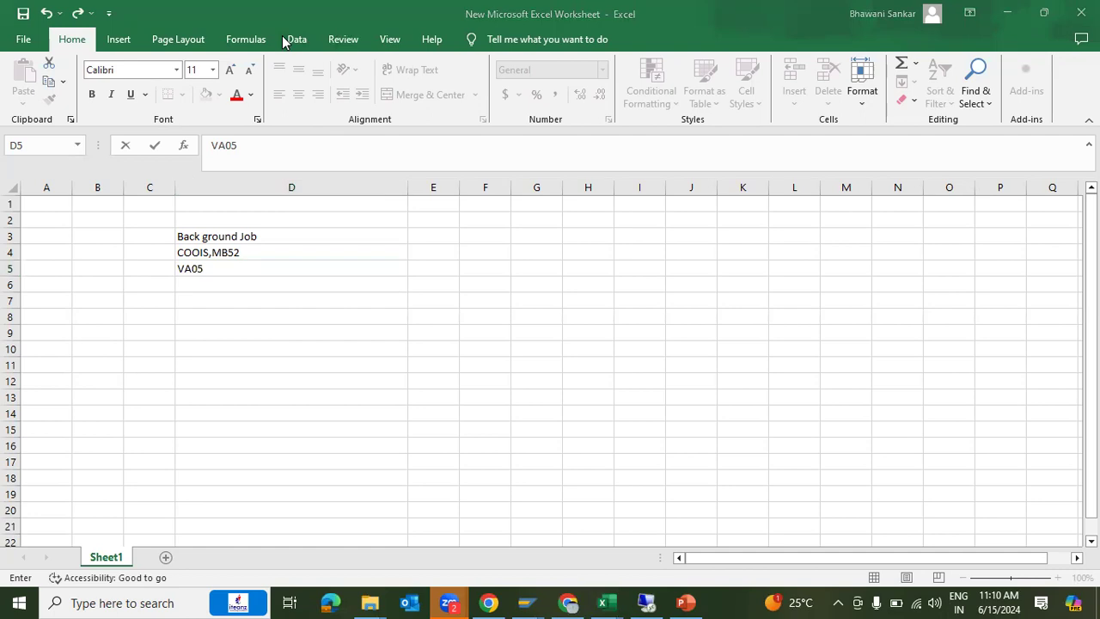
{"action": "left_click", "coordinate": [225, 297]}
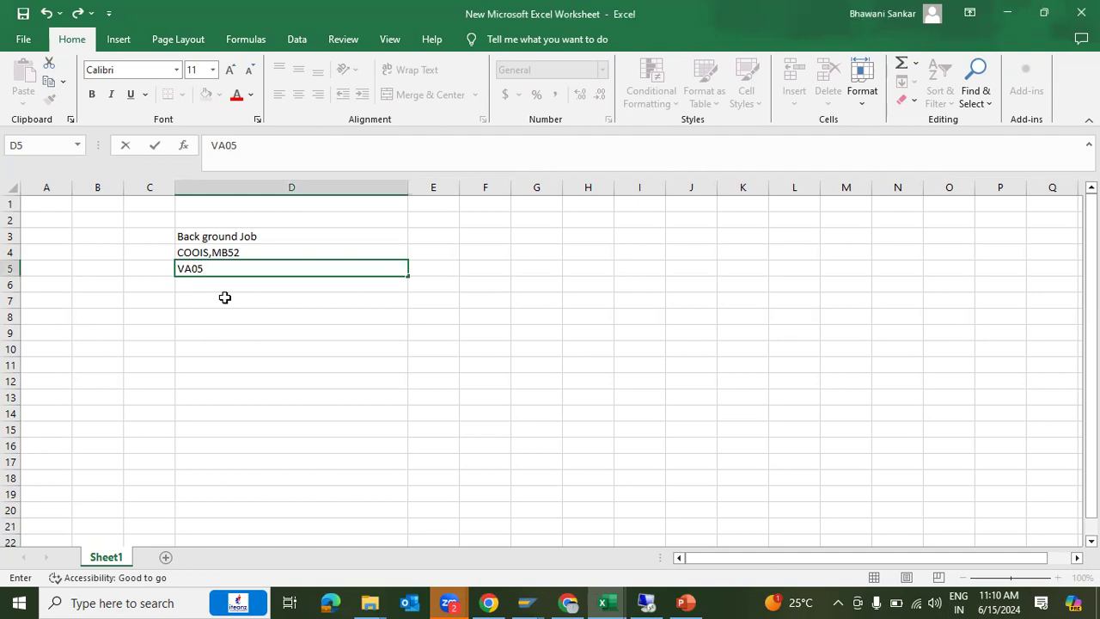
{"action": "left_click", "coordinate": [225, 298]}
{"action": "type", "text": "MB52"}
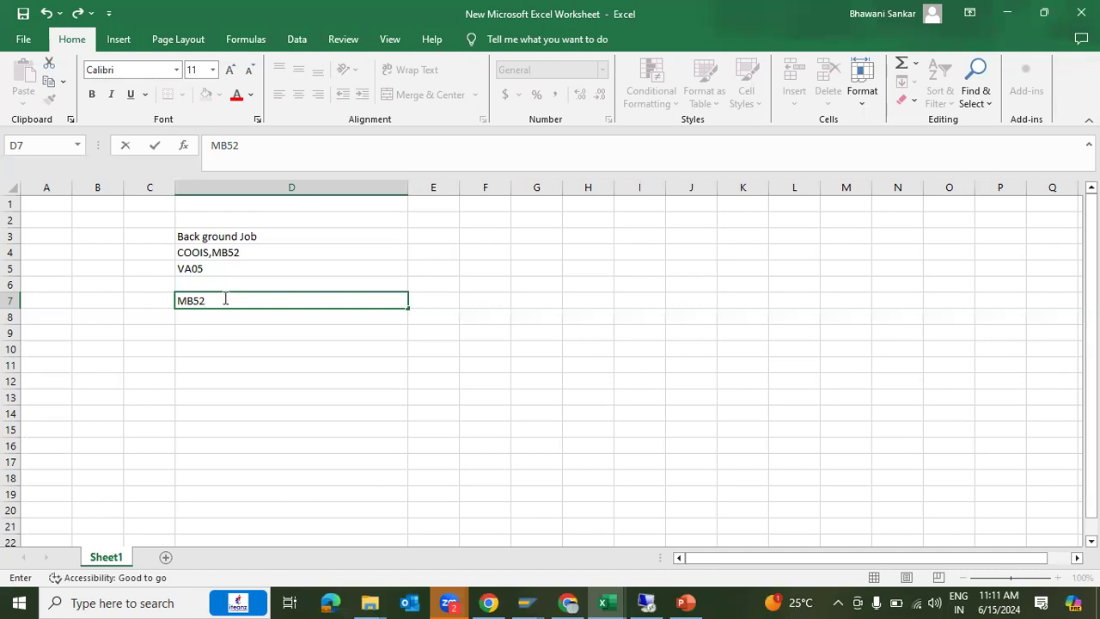
Enter the heading "Steps" in D11 and "1.Findout the t code" in D12.
{"action": "left_click", "coordinate": [262, 361]}
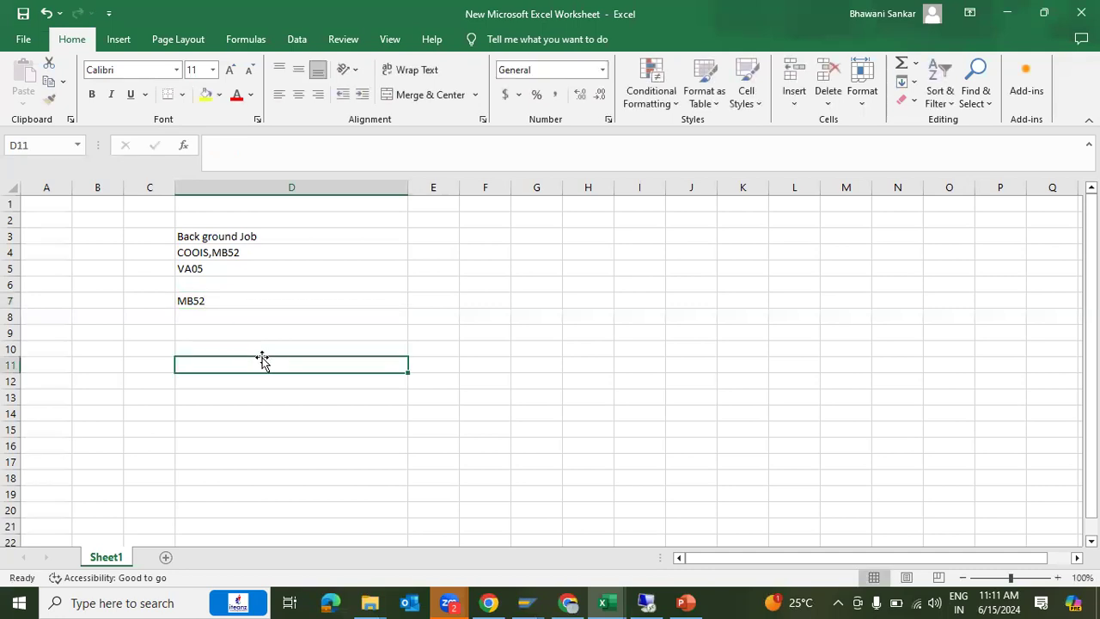
{"action": "type", "text": "Steps"}
{"action": "key", "text": "Return"}
{"action": "type", "text": "1.Findout the t code"}
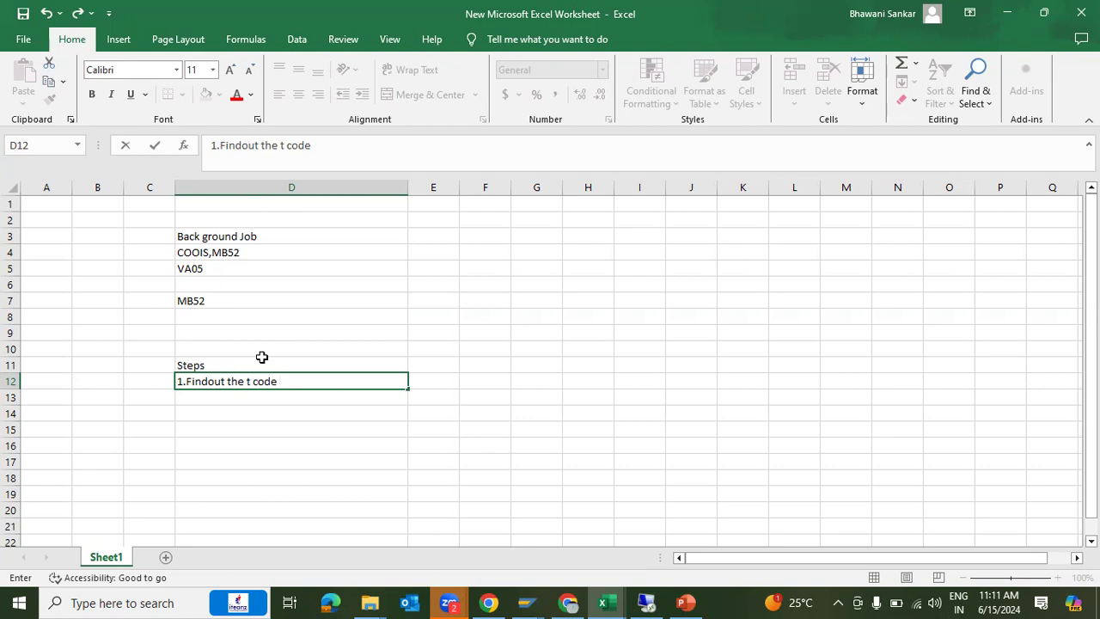
Enter "2.Create a variant for that t code" in D13 and "3.Copy the programme name of that t code" in D14.
{"action": "left_click", "coordinate": [203, 404]}
{"action": "type", "text": "2."}
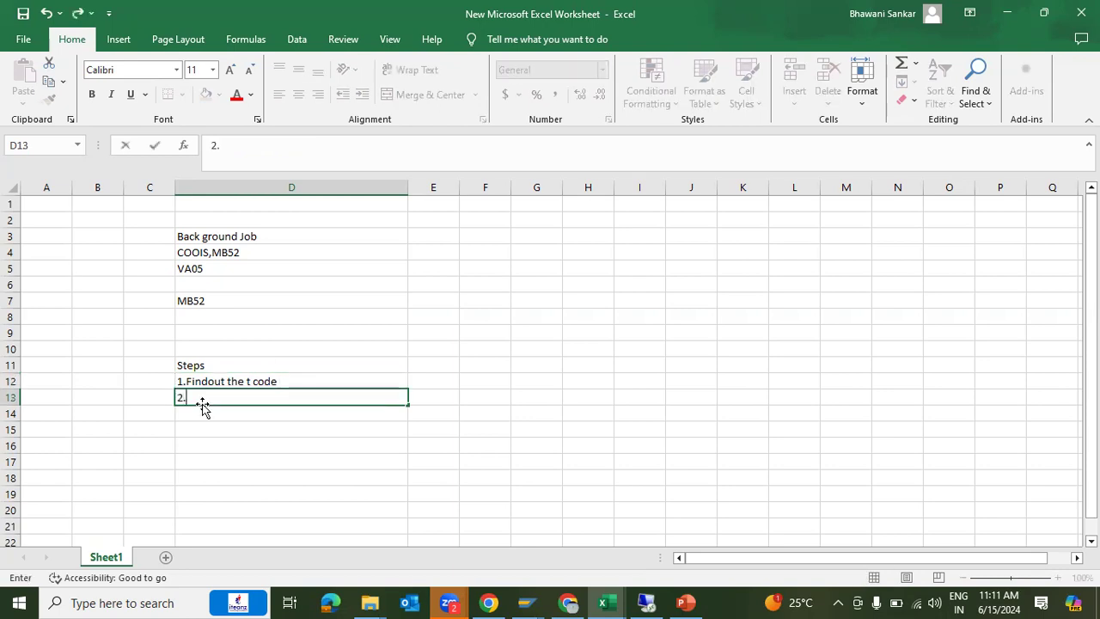
{"action": "type", "text": "Create a variant "}
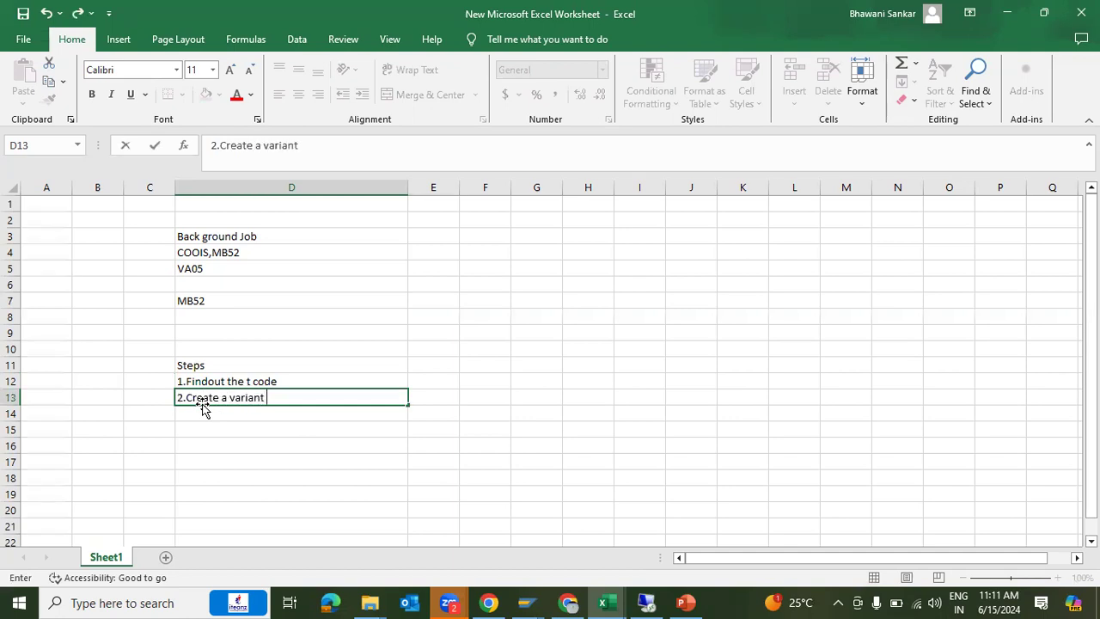
{"action": "type", "text": "for that t code"}
{"action": "key", "text": "Return"}
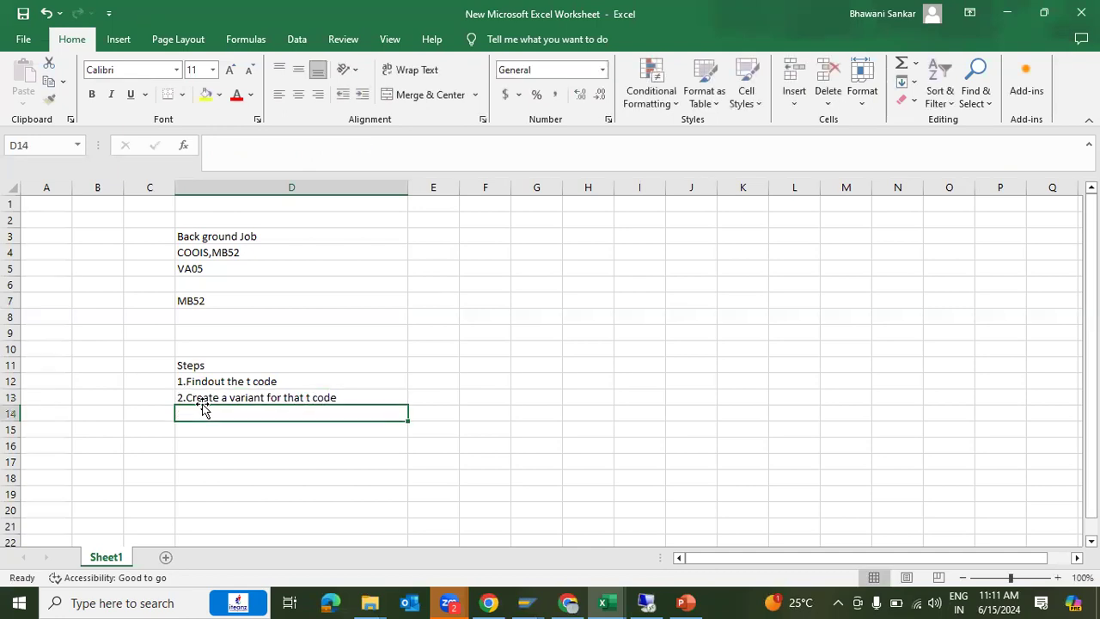
{"action": "type", "text": "3.Co"}
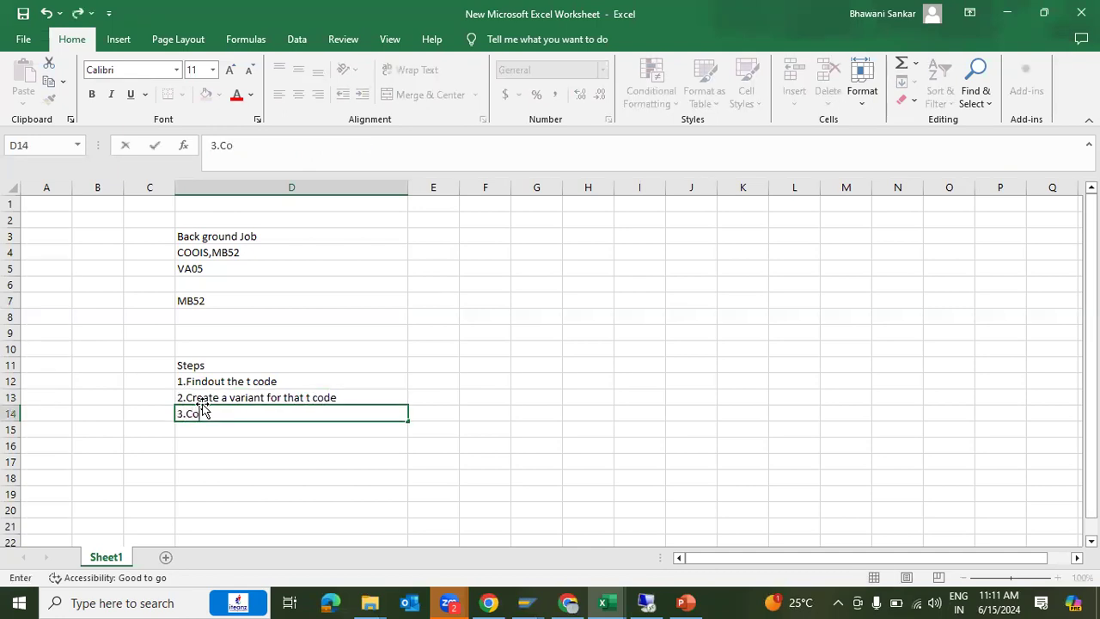
{"action": "type", "text": "py the progr"}
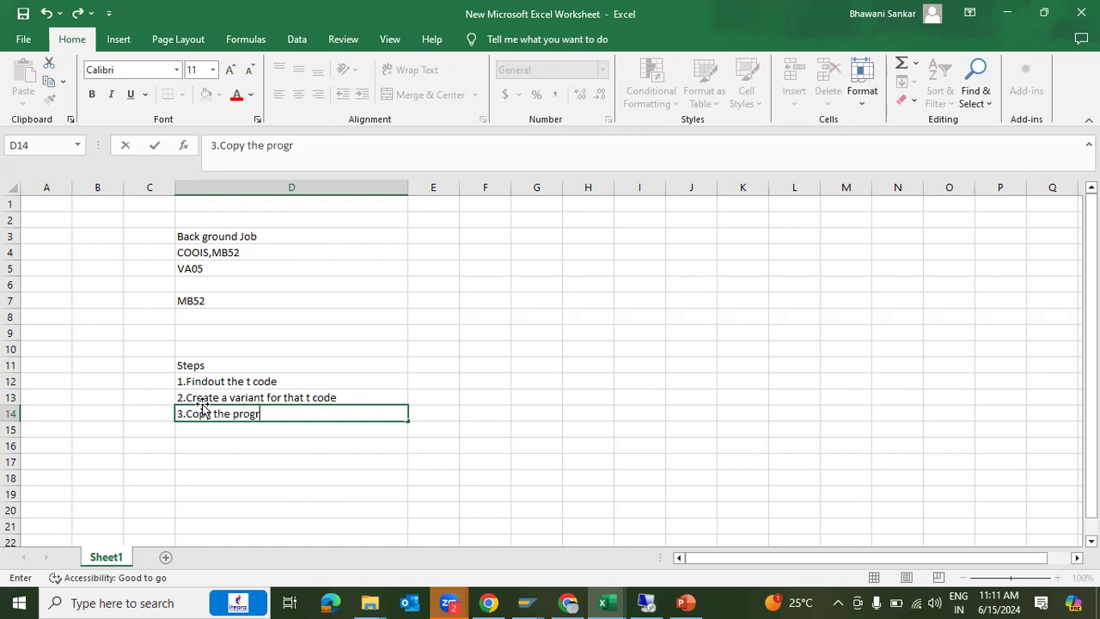
{"action": "type", "text": "amme name of"}
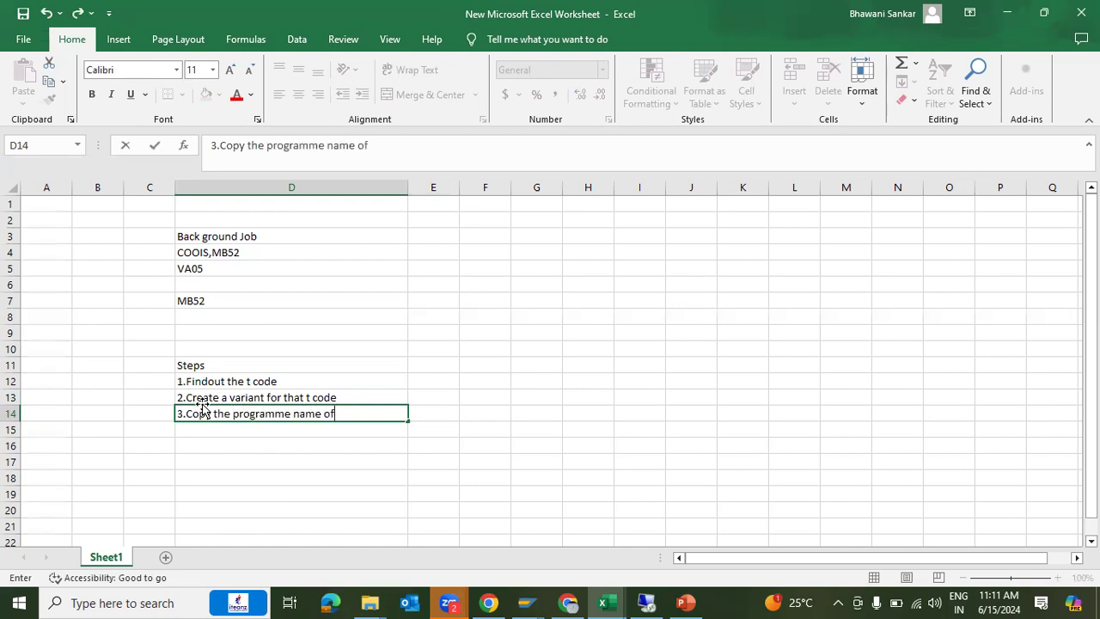
{"action": "type", "text": " that t code"}
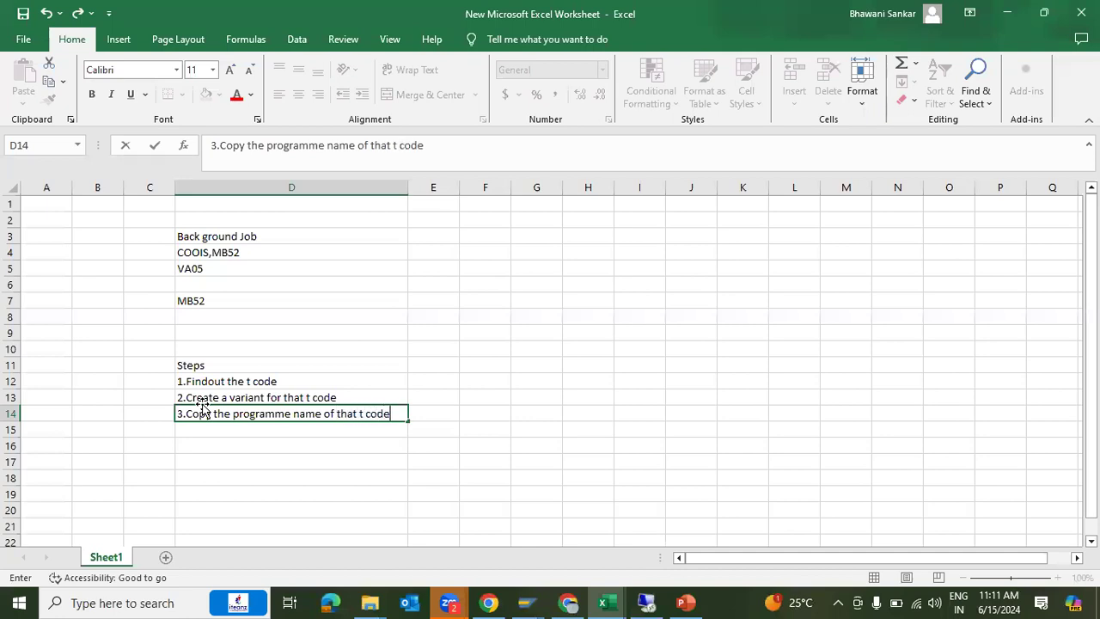
Leave row 15 blank and enter "4.SM36" in D16 and "5.SM37" in D17.
{"action": "left_click_drag", "start_coordinate": [260, 363], "coordinate": [269, 425]}
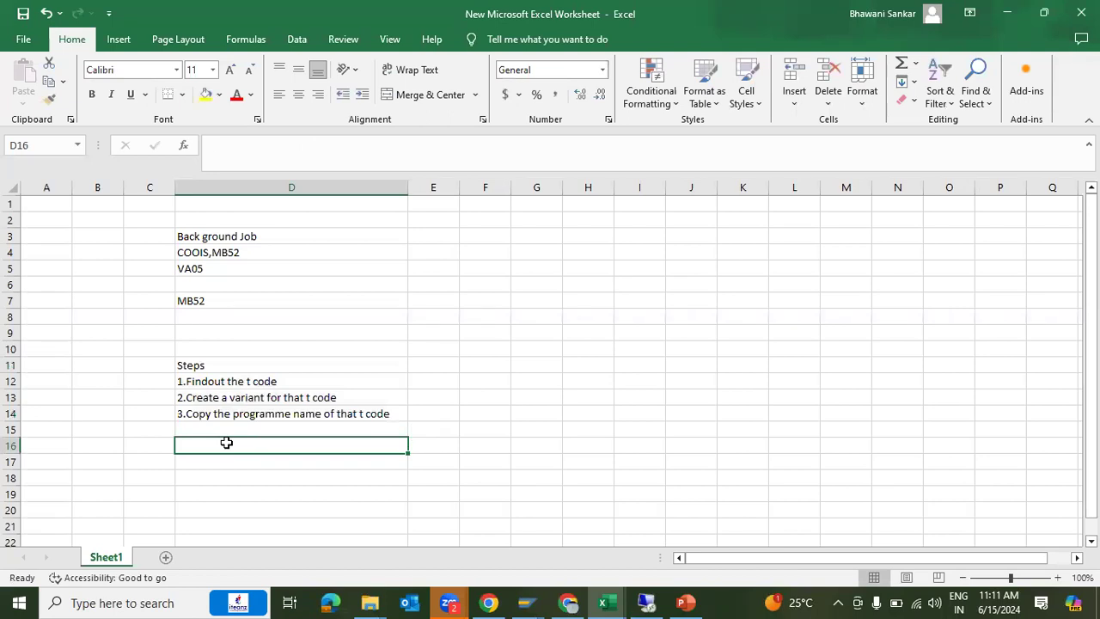
{"action": "type", "text": "4."}
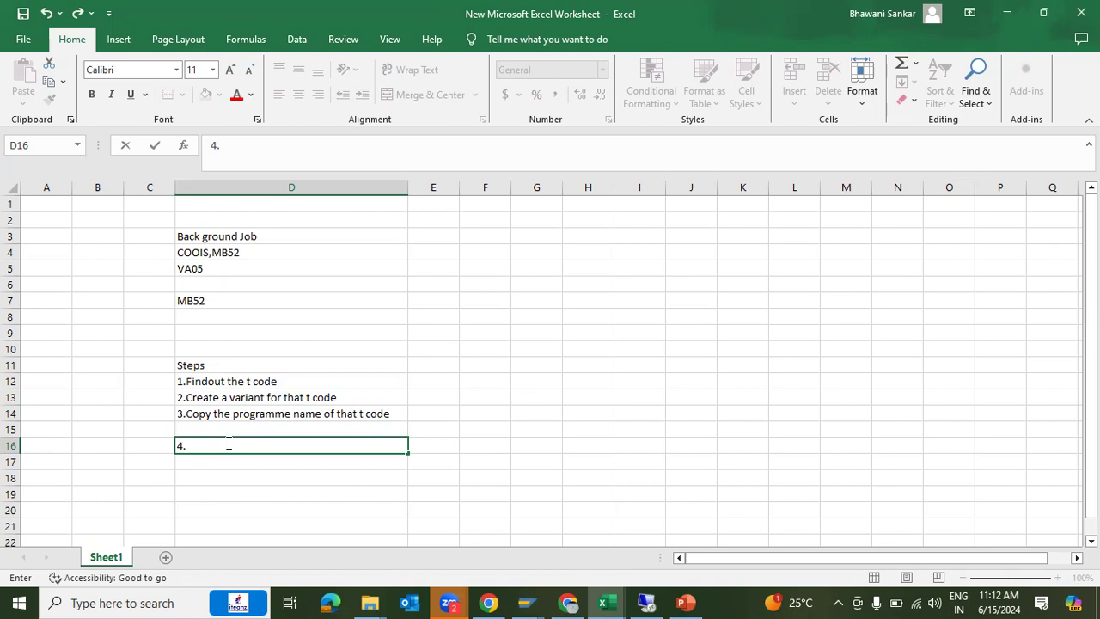
{"action": "type", "text": "SM36"}
{"action": "left_click", "coordinate": [217, 461]}
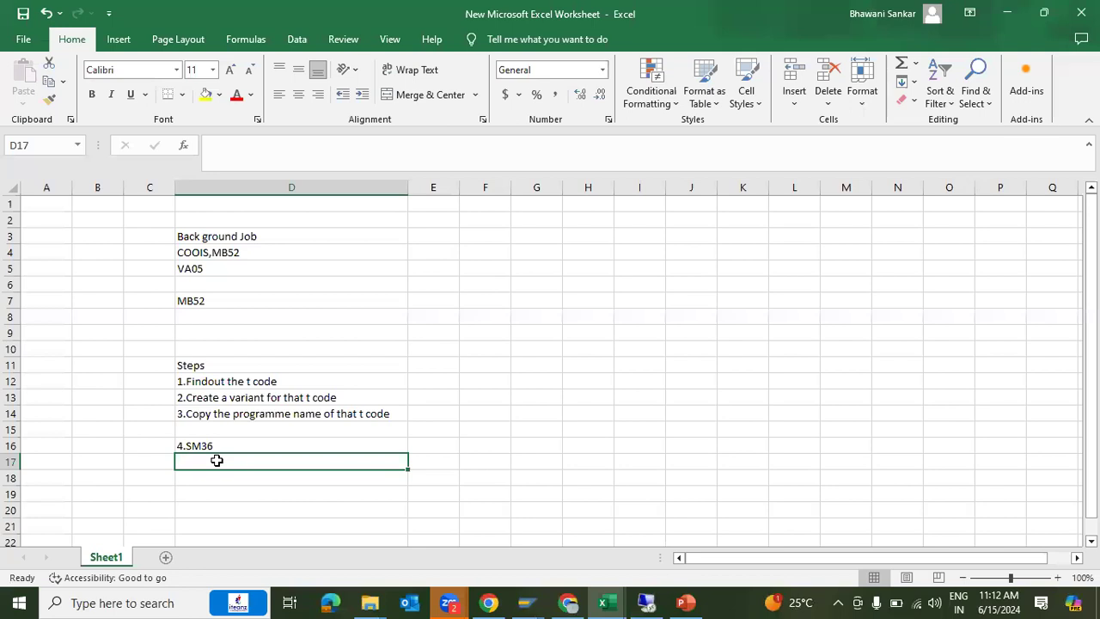
{"action": "type", "text": "5"}
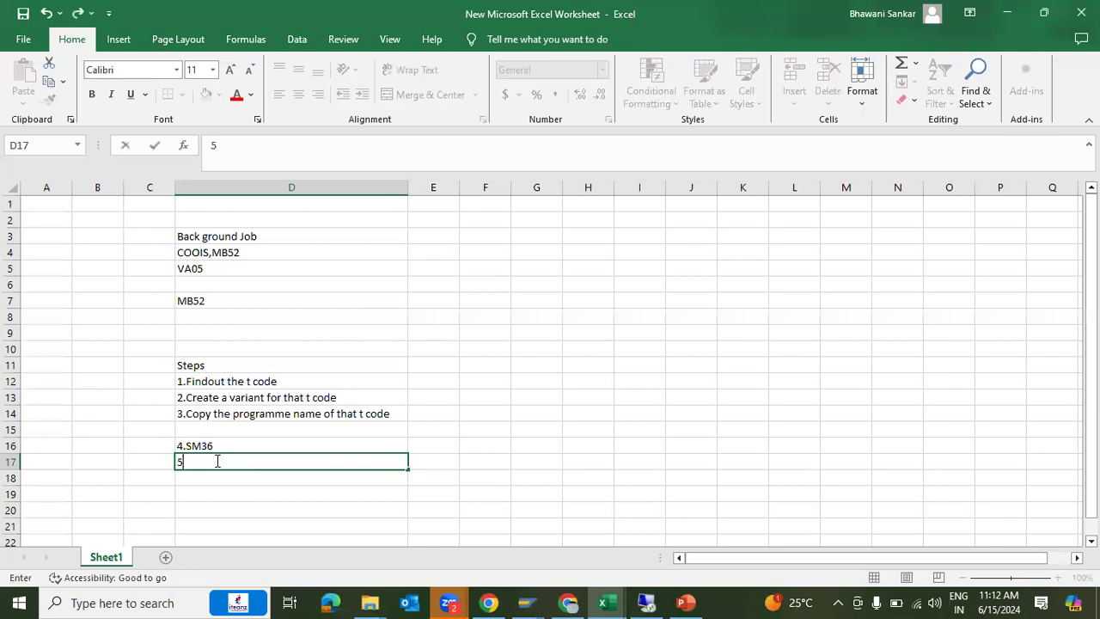
{"action": "type", "text": ".SM37"}
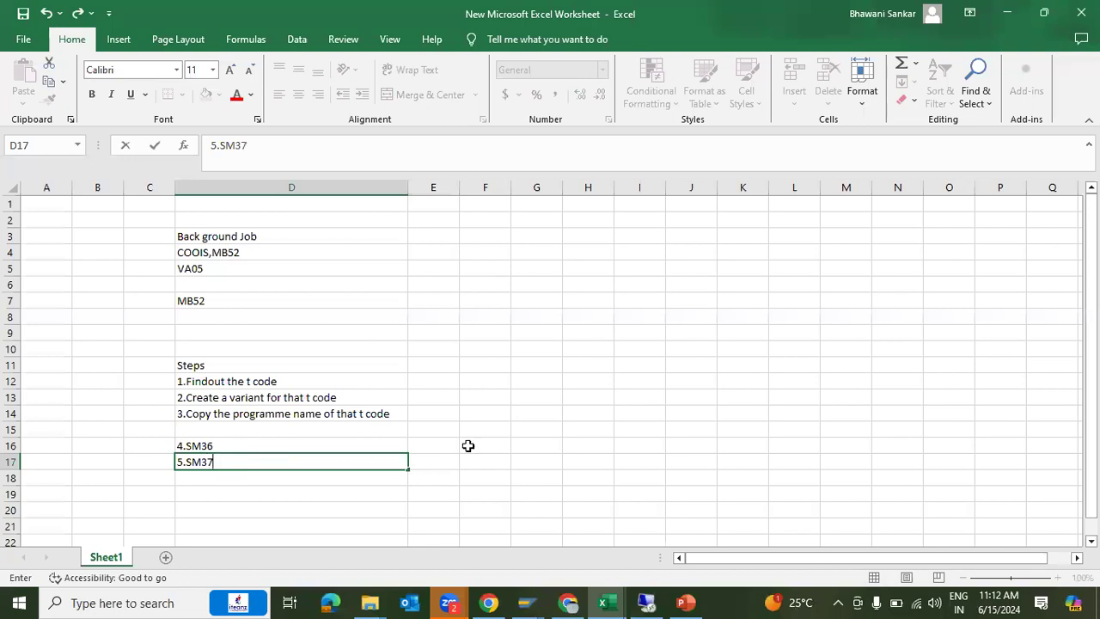
{"action": "left_click", "coordinate": [512, 442]}
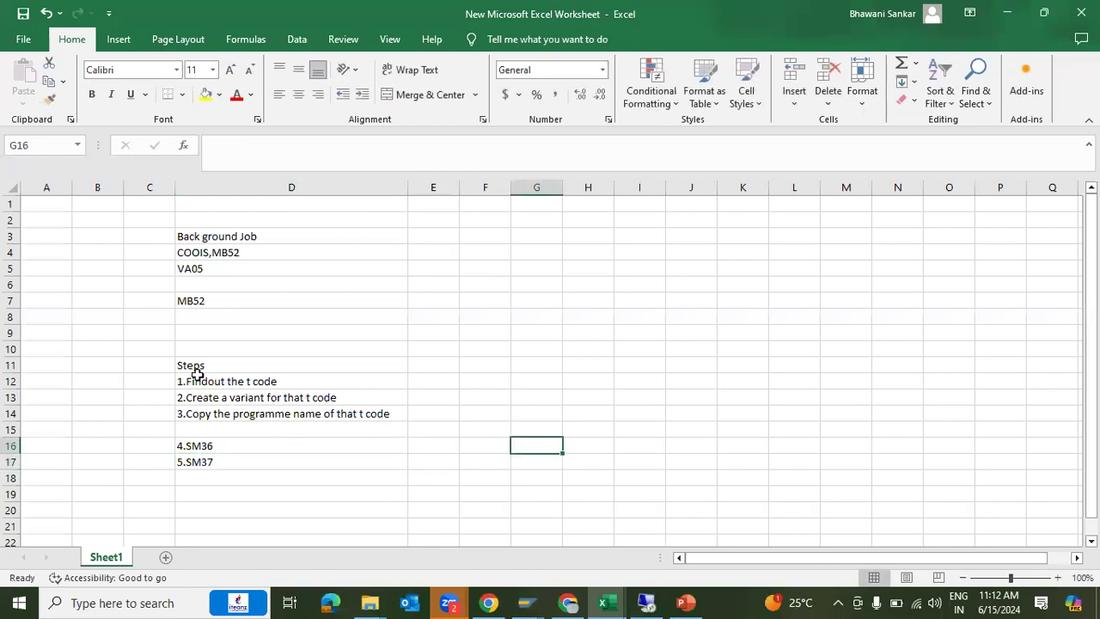
Enter the transaction code "COOIS" in F11, in the same row as the Steps heading.
{"action": "left_click_drag", "start_coordinate": [164, 361], "coordinate": [404, 460]}
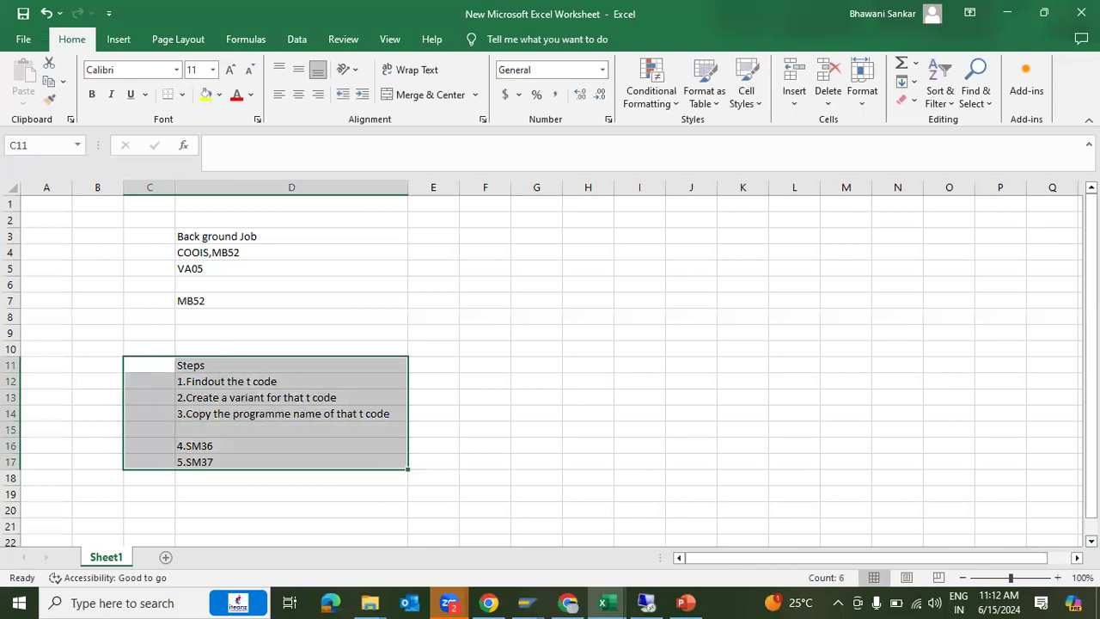
{"action": "scroll", "coordinate": [549, 371], "scroll_direction": "down", "scroll_amount": 2}
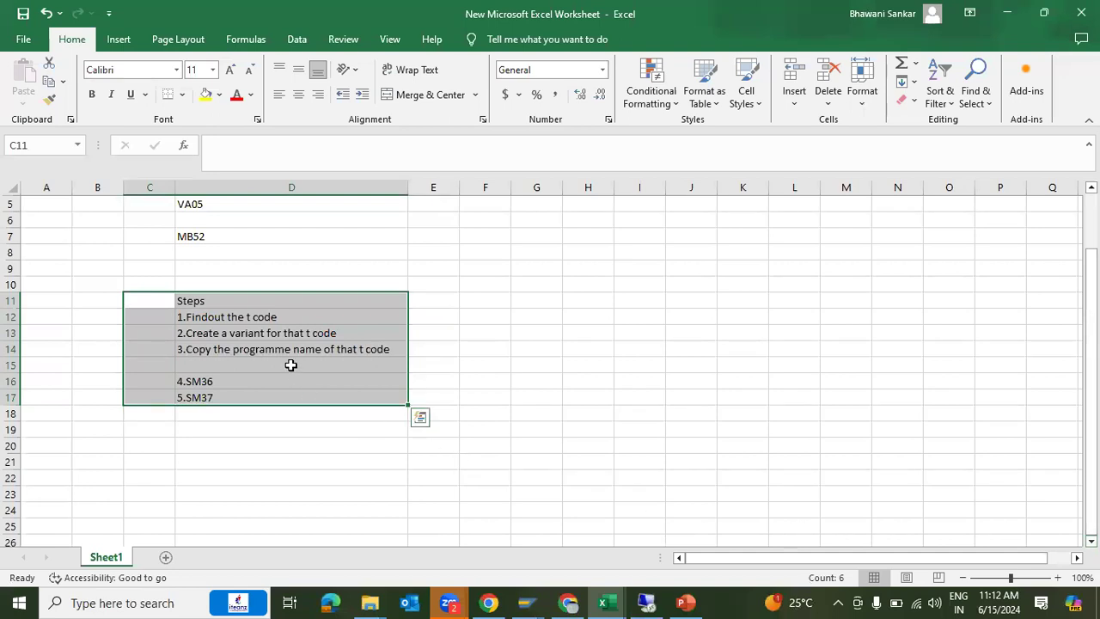
{"action": "left_click", "coordinate": [476, 300]}
{"action": "type", "text": "COOIS"}
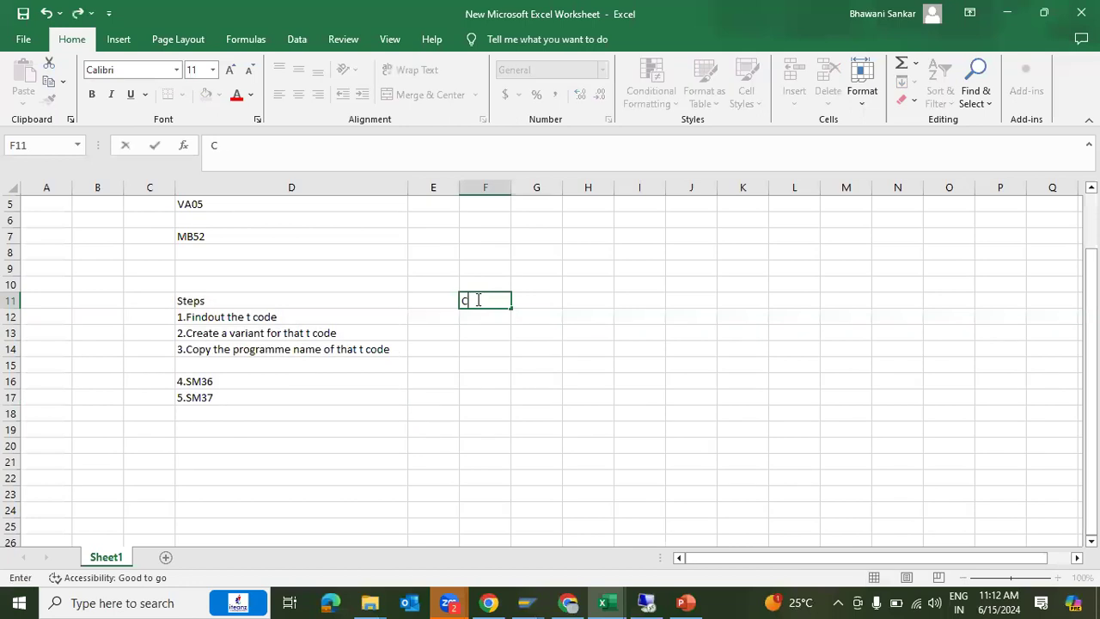
{"action": "left_click", "coordinate": [475, 338]}
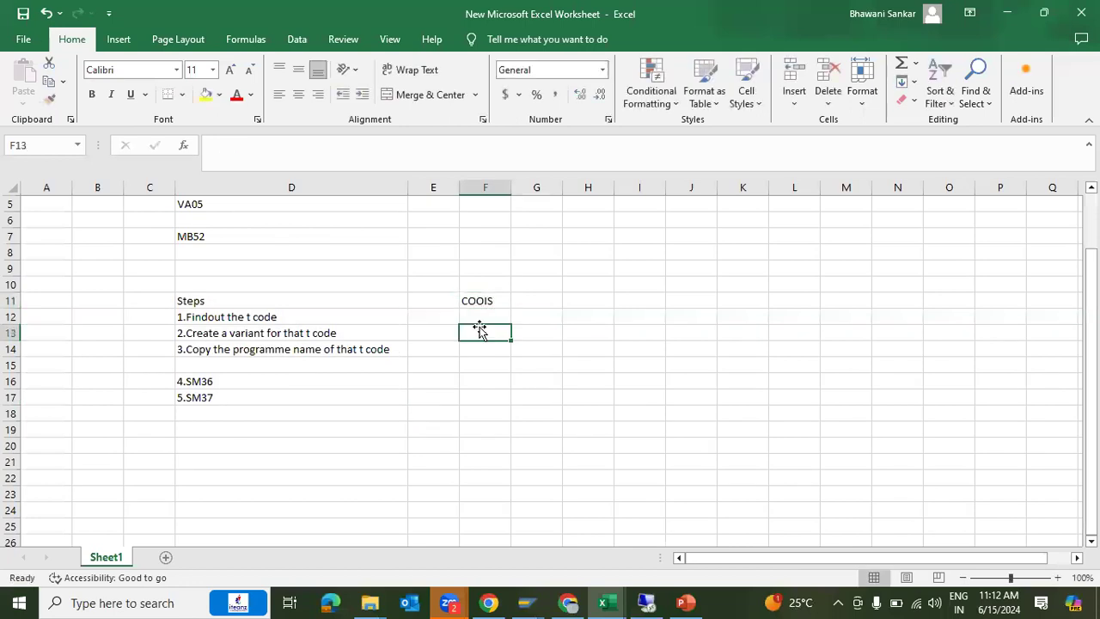
{"action": "left_click", "coordinate": [478, 302]}
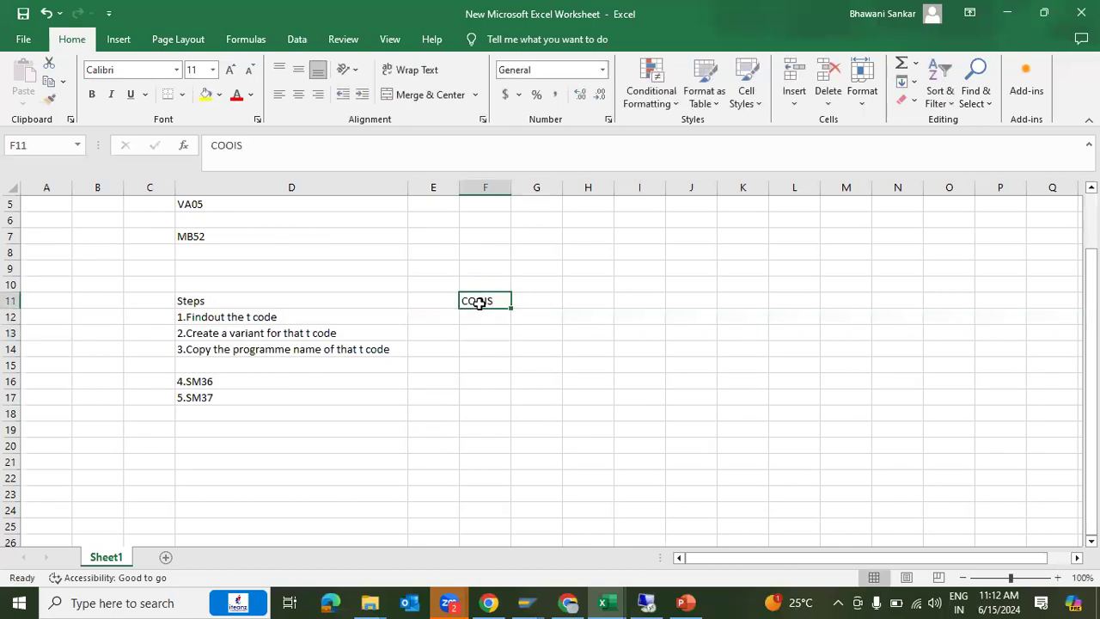
Enter "User personal mail id" in D20 and number it 1 in C20.
{"action": "left_click", "coordinate": [331, 444]}
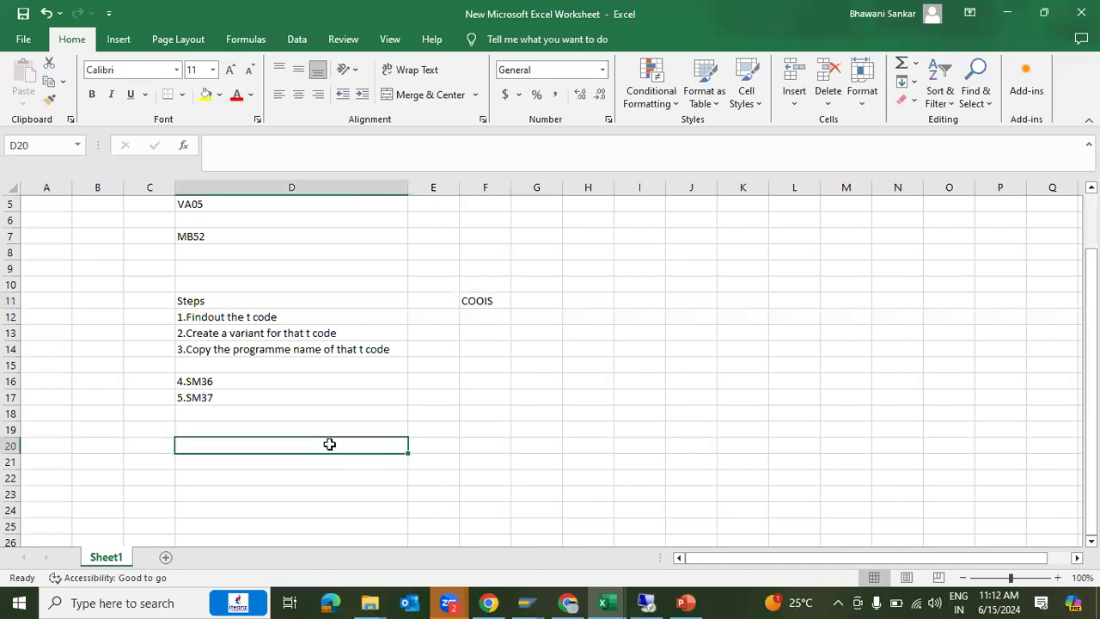
{"action": "type", "text": "Per"}
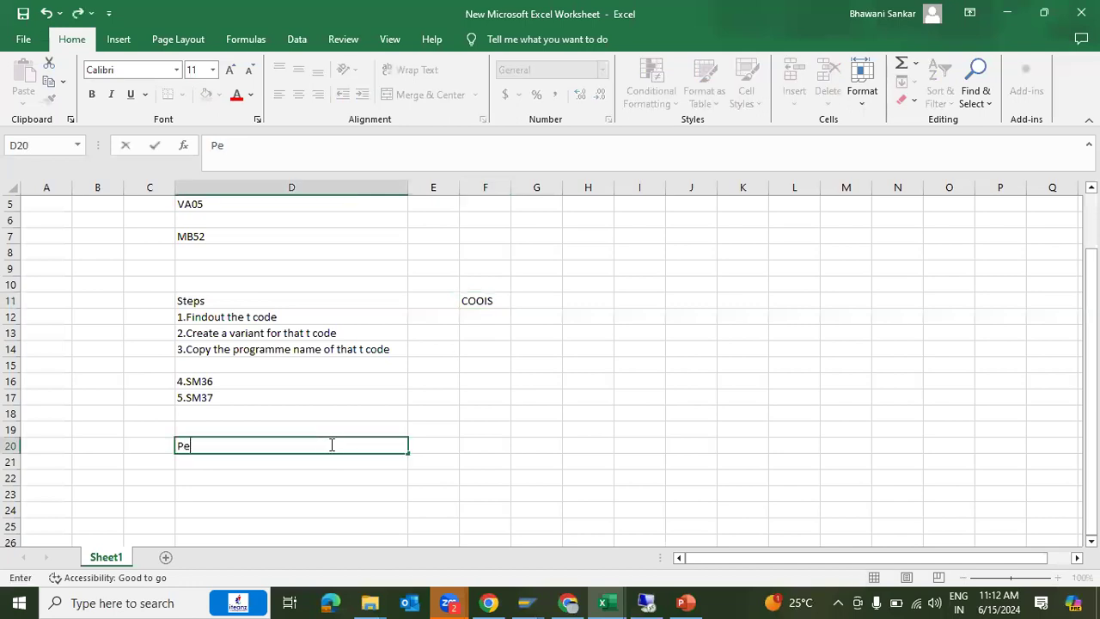
{"action": "key", "text": "BackSpace"}
{"action": "key", "text": "BackSpace"}
{"action": "key", "text": "BackSpace"}
{"action": "type", "text": "User perso"}
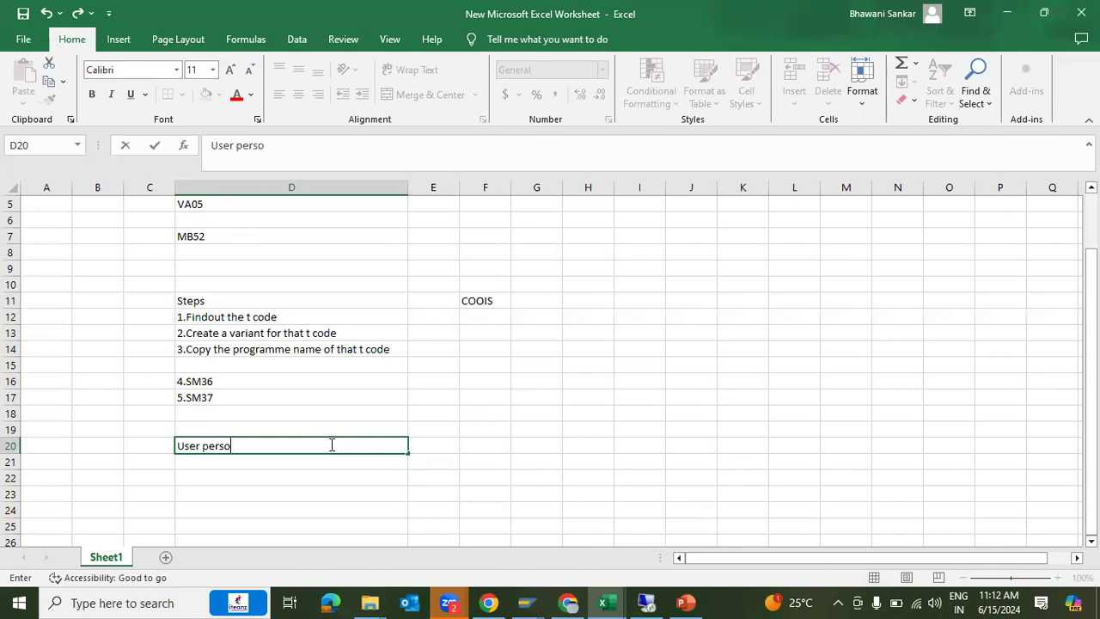
{"action": "type", "text": "nal mail id"}
{"action": "left_click", "coordinate": [142, 447]}
{"action": "type", "text": "1"}
{"action": "key", "text": "Return"}
Enter 2 in C21 and "Trigger the mail mail to sap mail box" in D21.
{"action": "type", "text": "2"}
{"action": "key", "text": "Tab"}
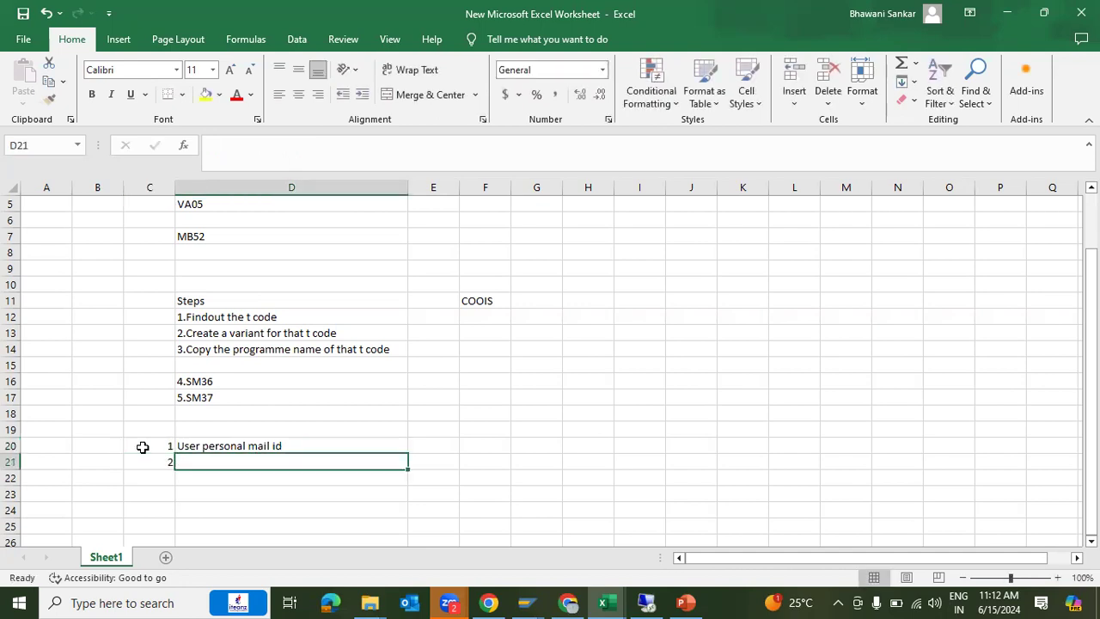
{"action": "type", "text": "Trigge"}
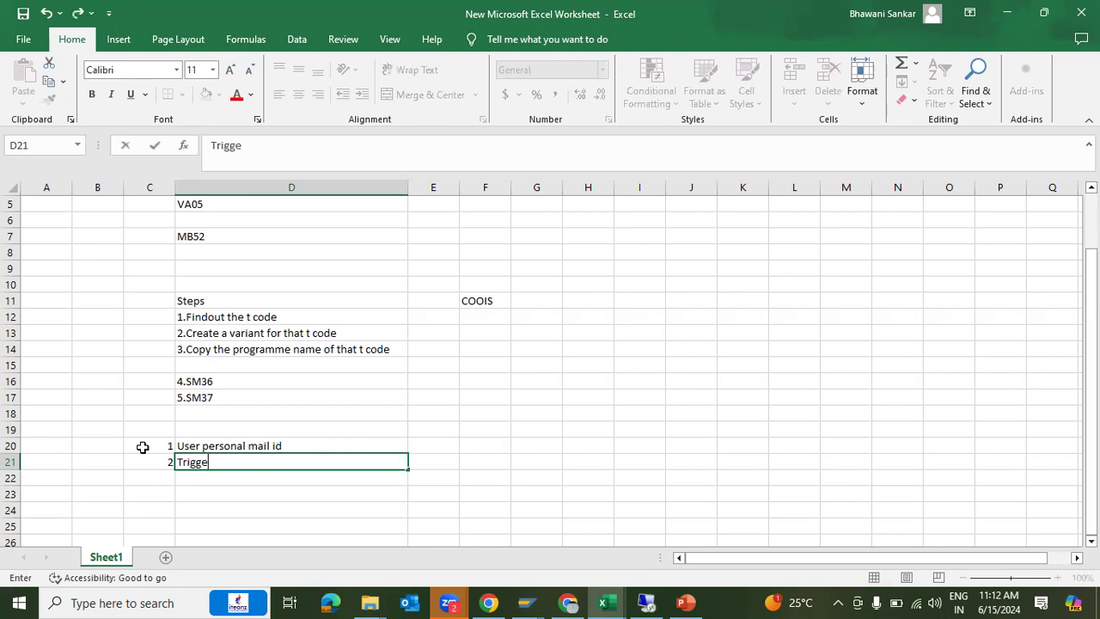
{"action": "type", "text": "r the mail mail to sap "}
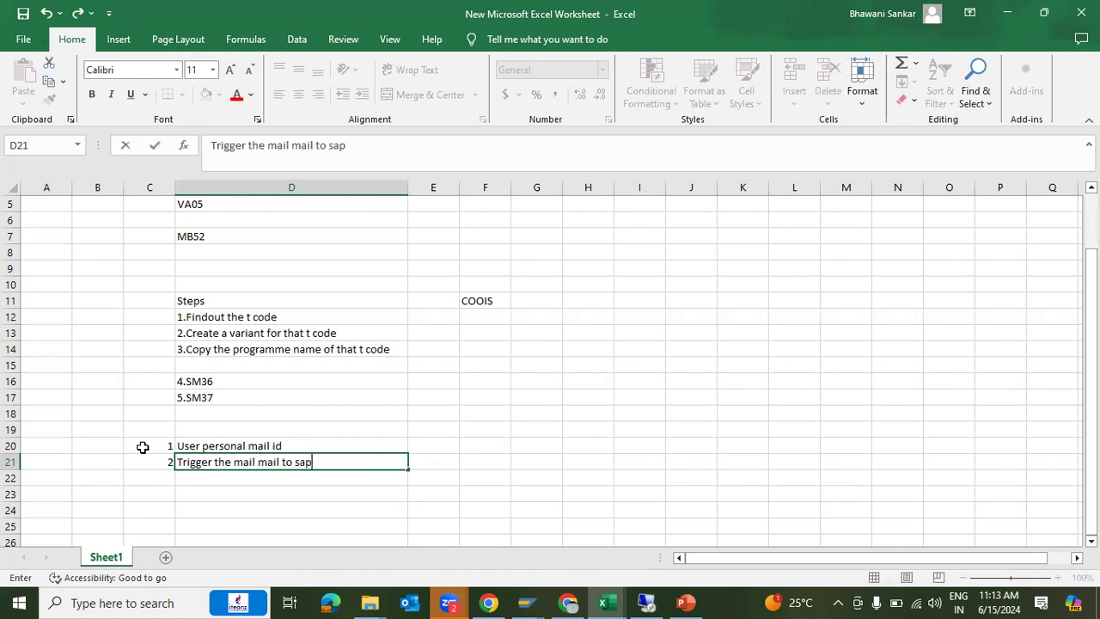
{"action": "type", "text": "mail box"}
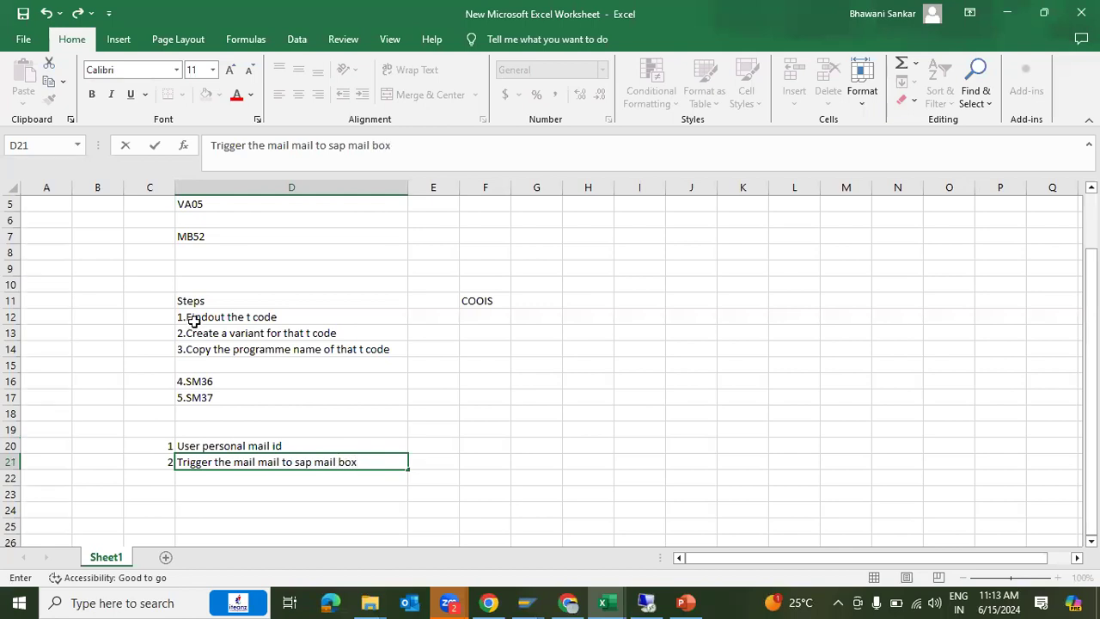
{"action": "left_click_drag", "start_coordinate": [166, 290], "coordinate": [481, 462]}
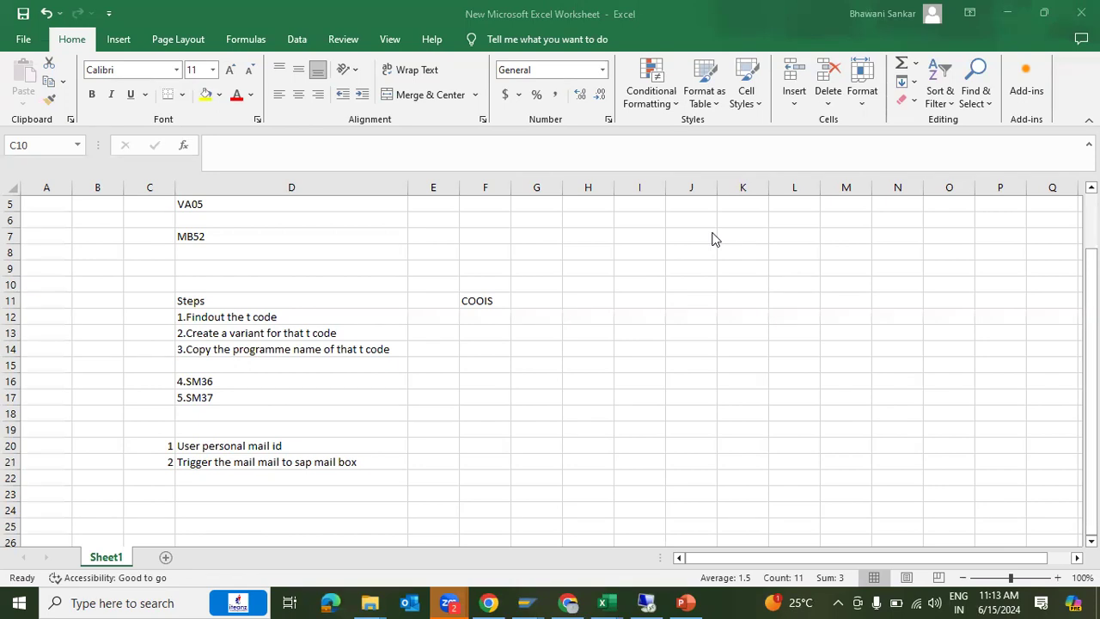
Switch to the BACK GROUND JOB presentation in PowerPoint and go through the job scheduling steps on slide 2.
{"action": "key", "text": "ctrl+a"}
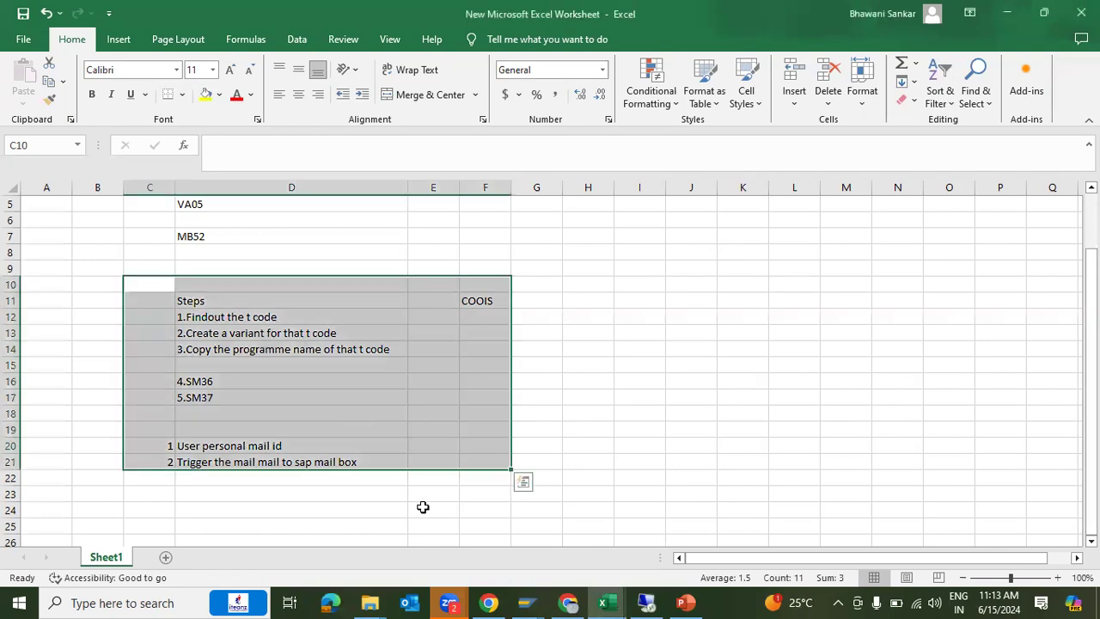
{"action": "mouse_move", "coordinate": [686, 603]}
{"action": "left_click", "coordinate": [681, 520]}
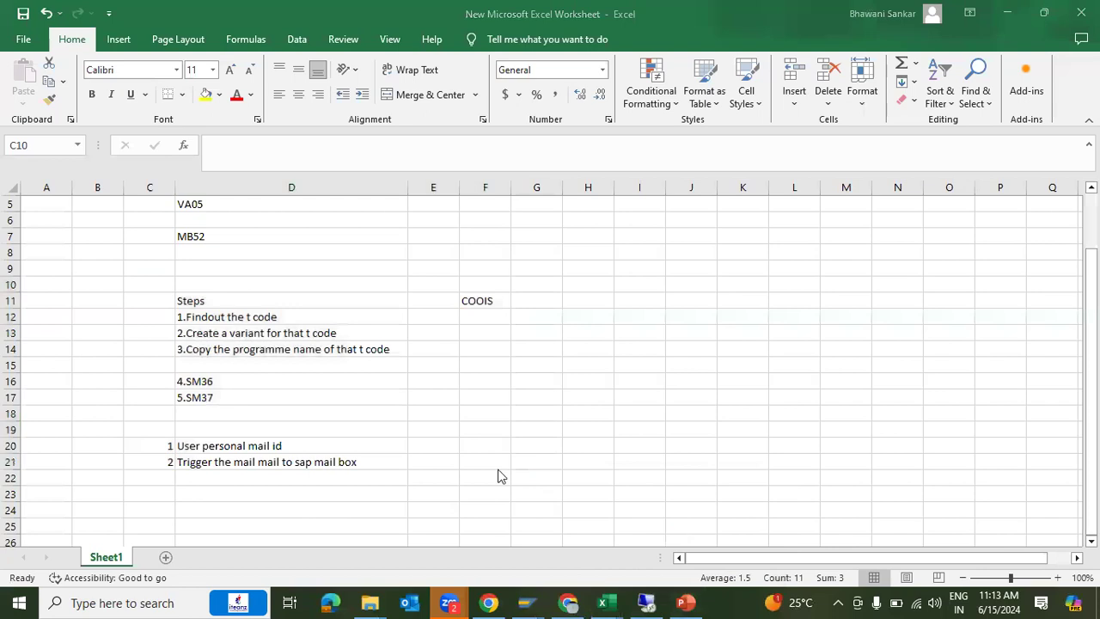
{"action": "left_click", "coordinate": [51, 242]}
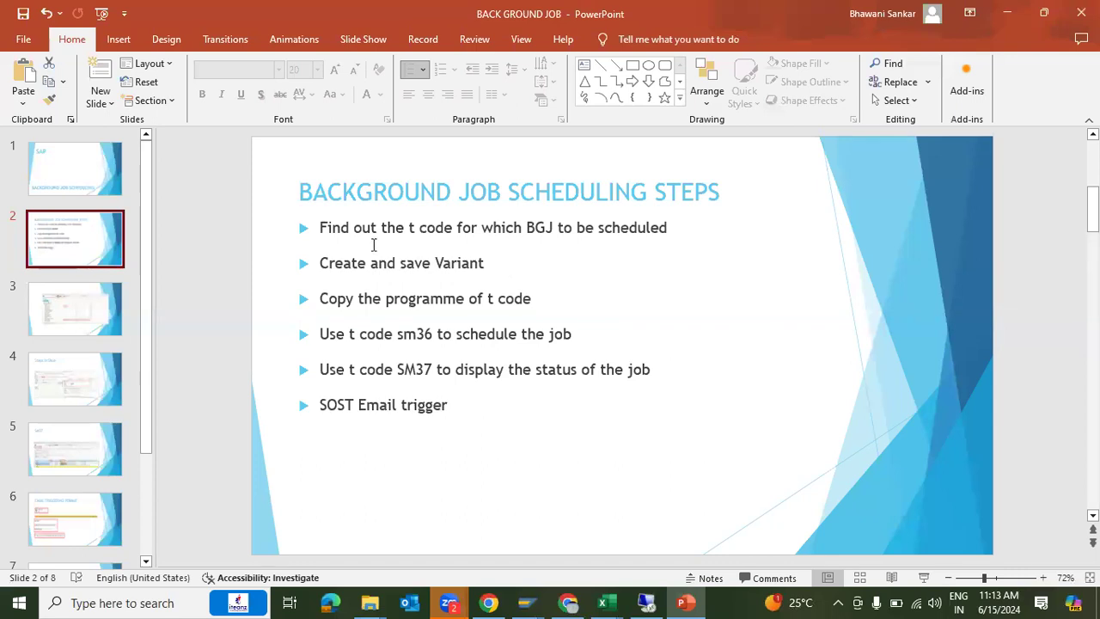
{"action": "left_click", "coordinate": [492, 262]}
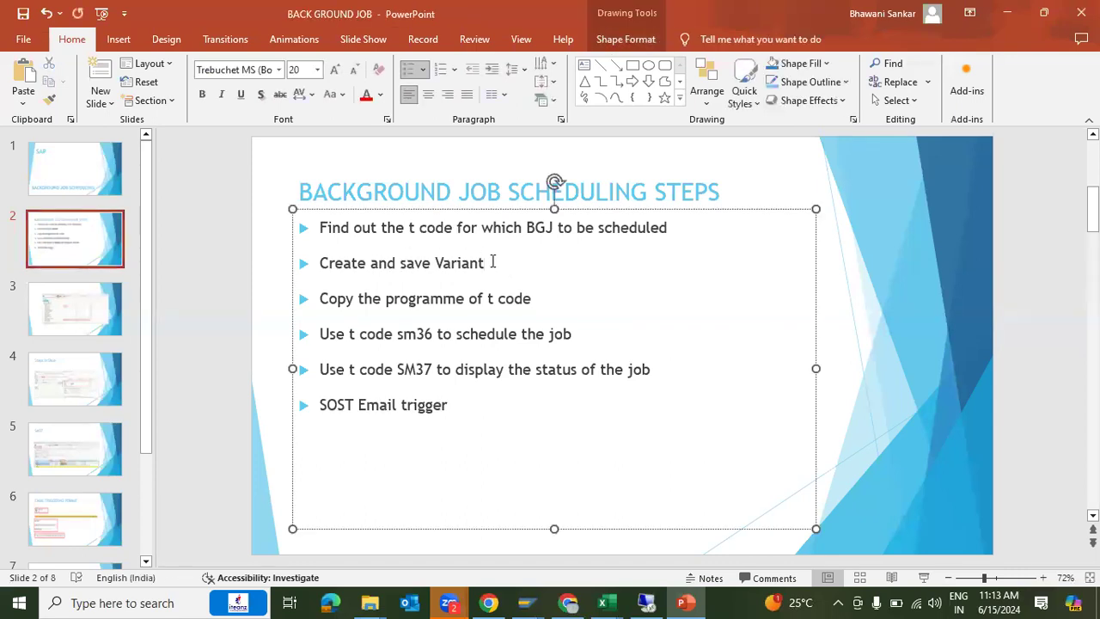
{"action": "left_click", "coordinate": [549, 299]}
{"action": "left_click", "coordinate": [583, 338]}
{"action": "left_click", "coordinate": [662, 371]}
{"action": "left_click", "coordinate": [525, 406]}
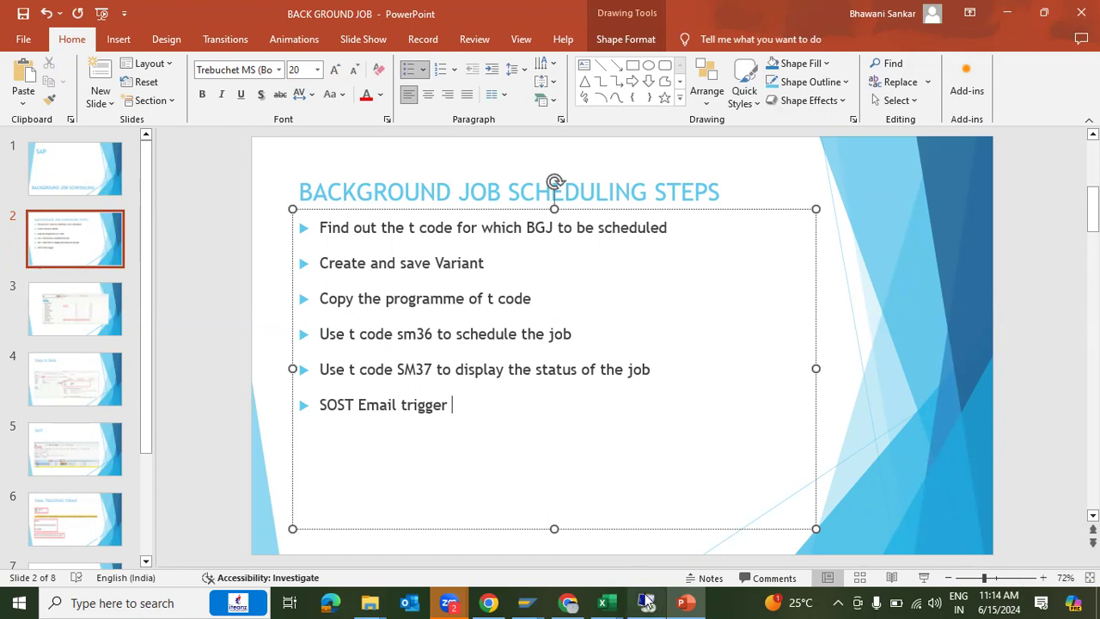
Switch to SAP Logon, copy the stored credentials from the connection notes and log on to the SAP system with the user ID and password.
{"action": "mouse_move", "coordinate": [527, 603]}
{"action": "left_click", "coordinate": [472, 528]}
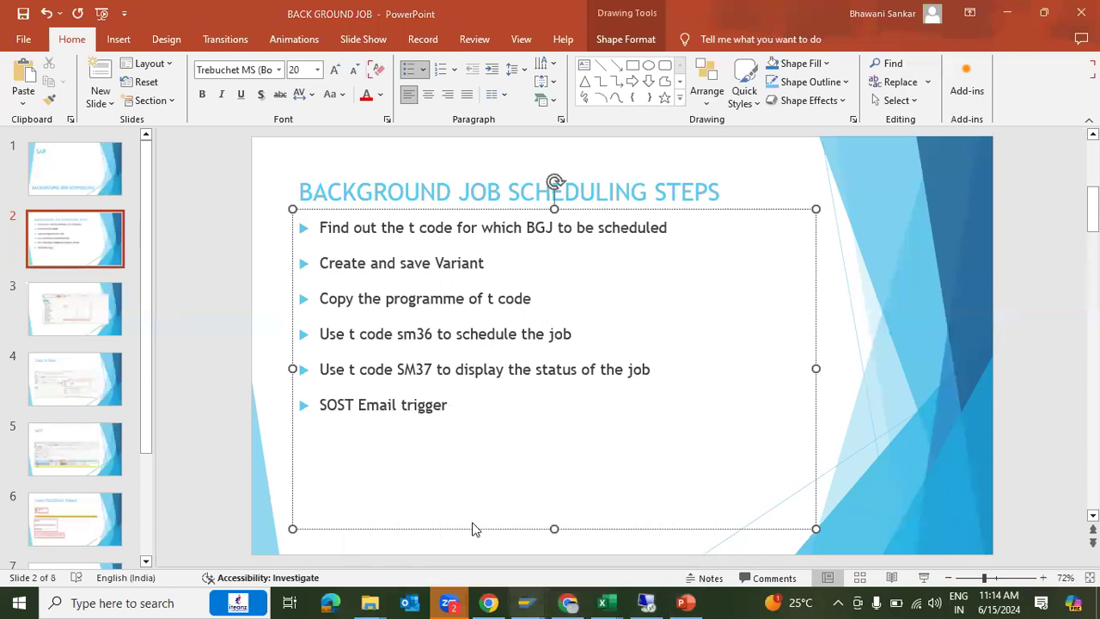
{"action": "left_click", "coordinate": [444, 446]}
{"action": "key", "text": "ctrl+a"}
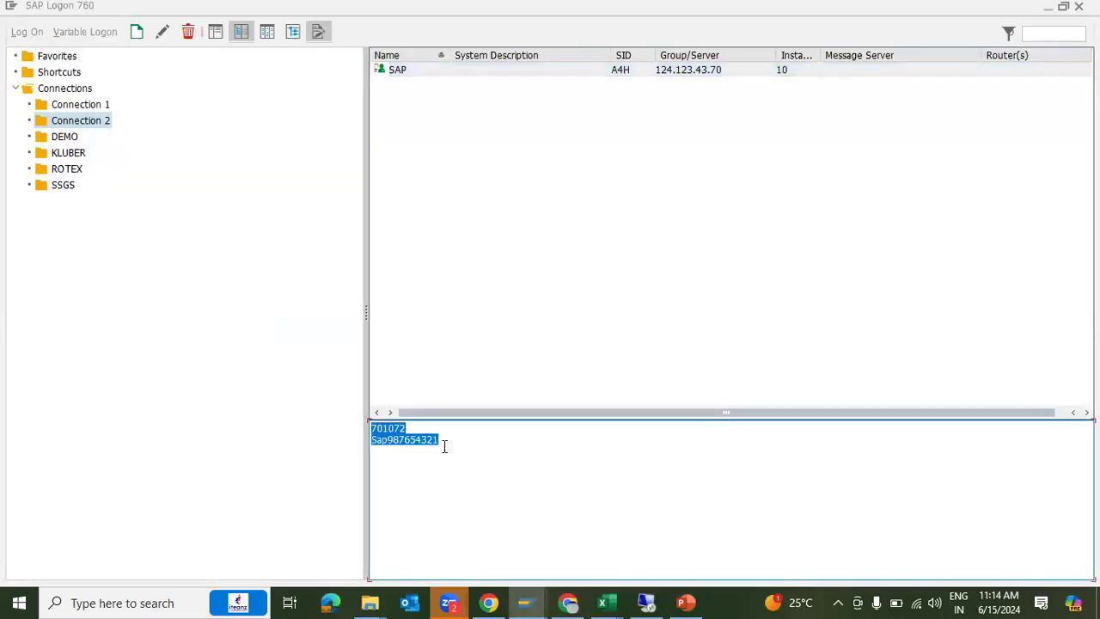
{"action": "left_click", "coordinate": [529, 118]}
{"action": "double_click", "coordinate": [416, 70]}
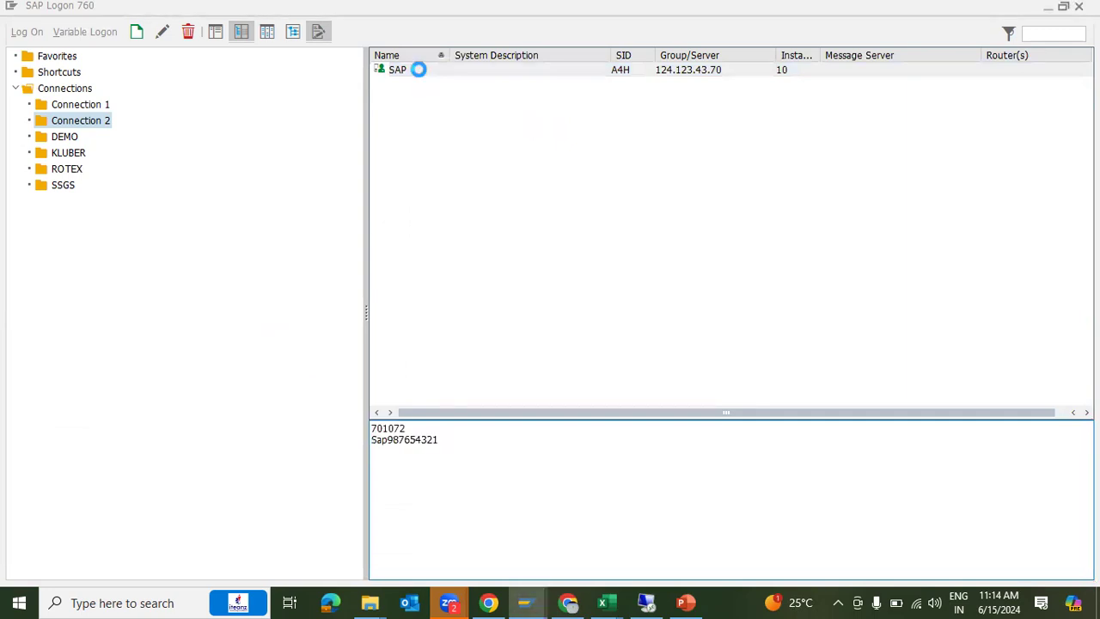
{"action": "key", "text": "ctrl+v"}
{"action": "key", "text": "Return"}
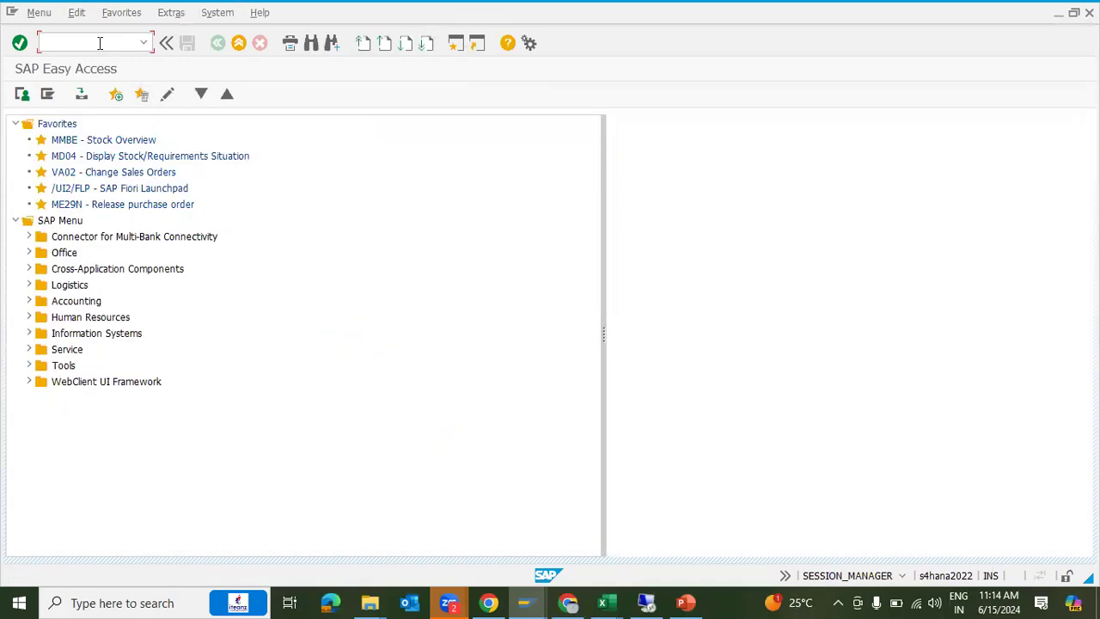
Open transaction COOIS and set the production plant to MAR1 in the header-level selection.
{"action": "type", "text": "coois"}
{"action": "key", "text": "Return"}
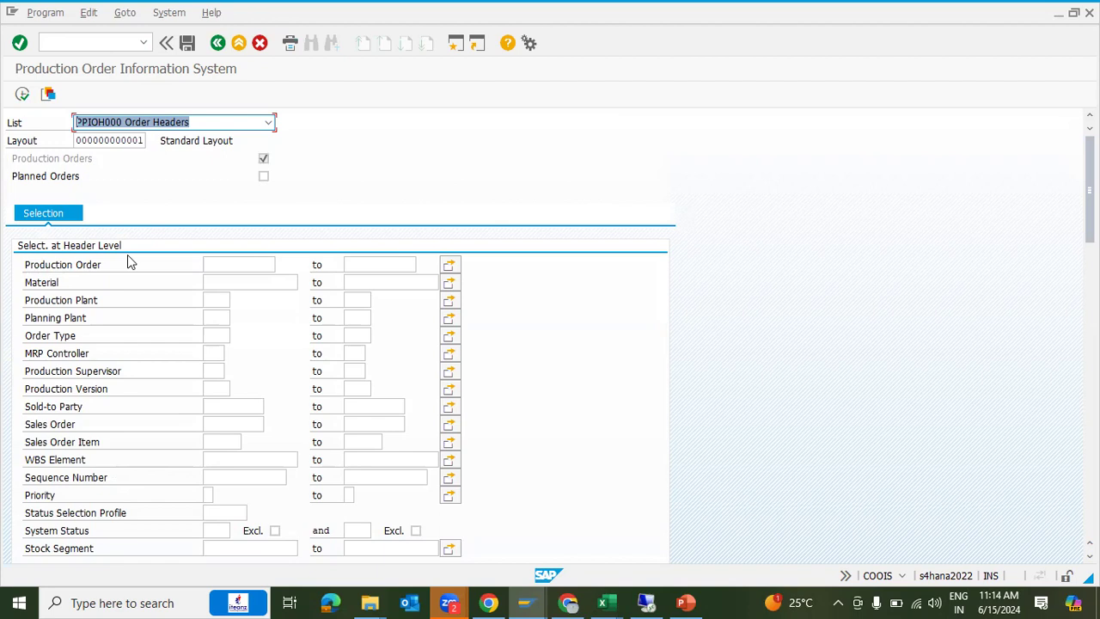
{"action": "left_click", "coordinate": [210, 298]}
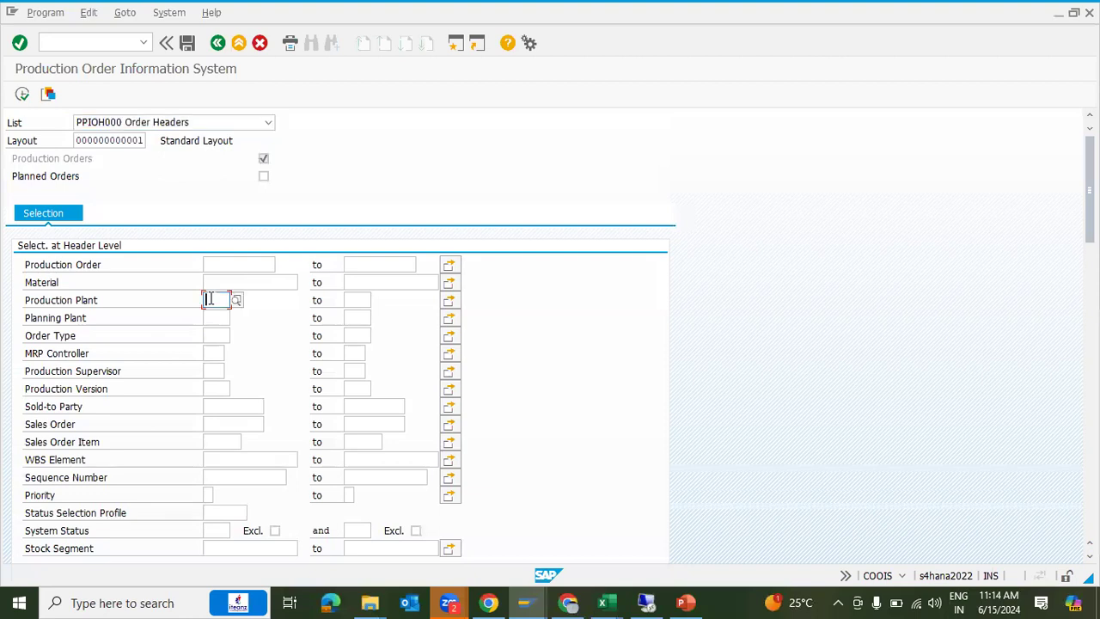
{"action": "type", "text": "marl"}
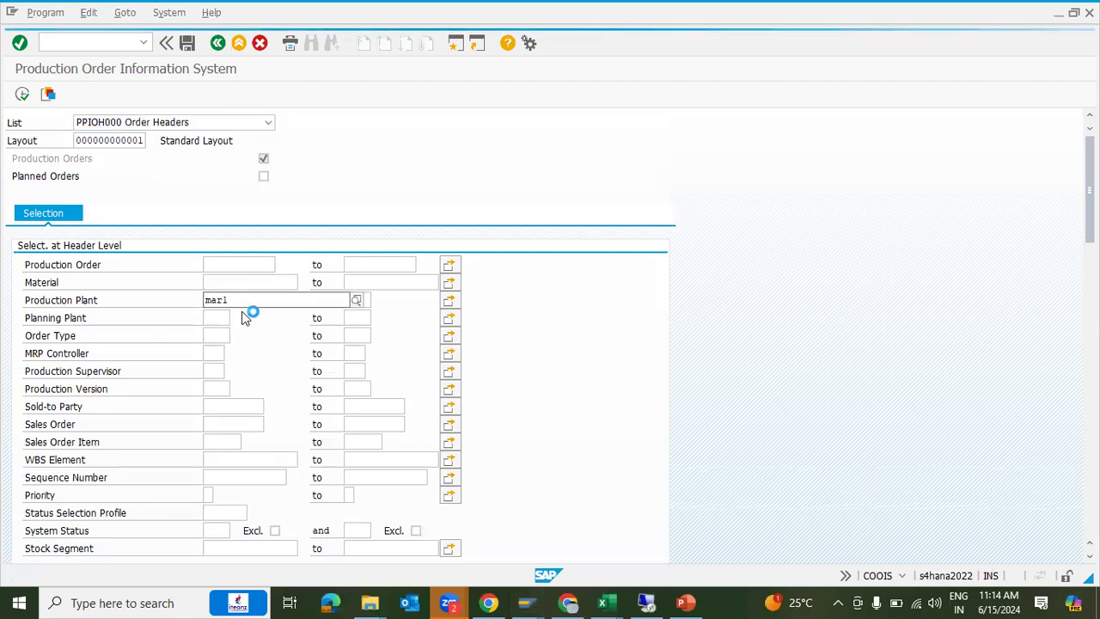
{"action": "left_click", "coordinate": [230, 336]}
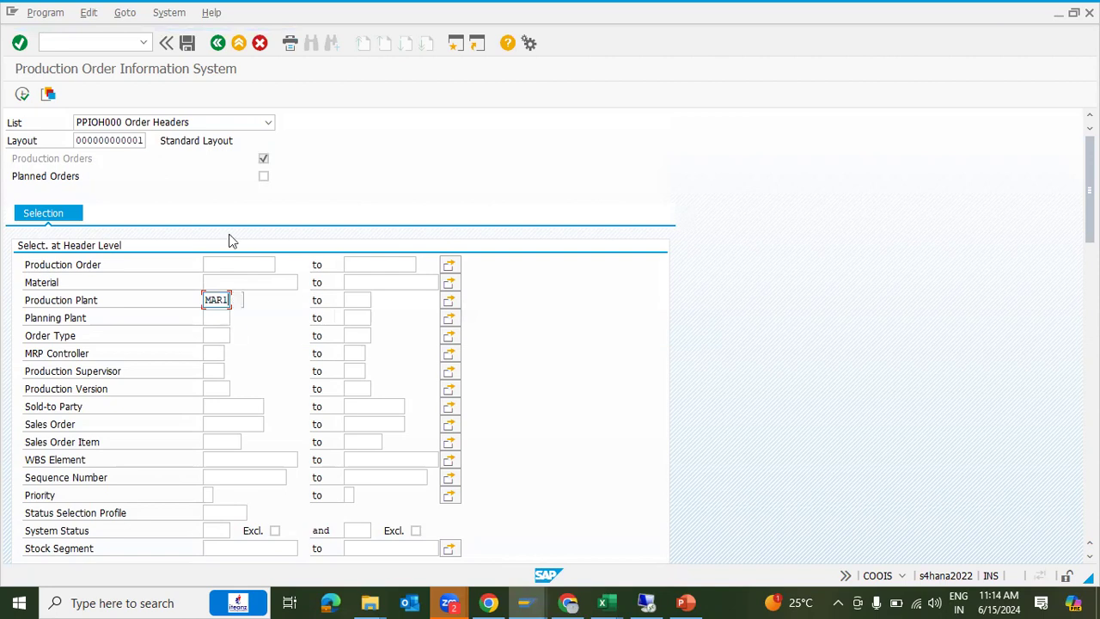
Start saving the COOIS selection as a variant, with "DEMO-15" as both its name and description.
{"action": "left_click", "coordinate": [187, 44]}
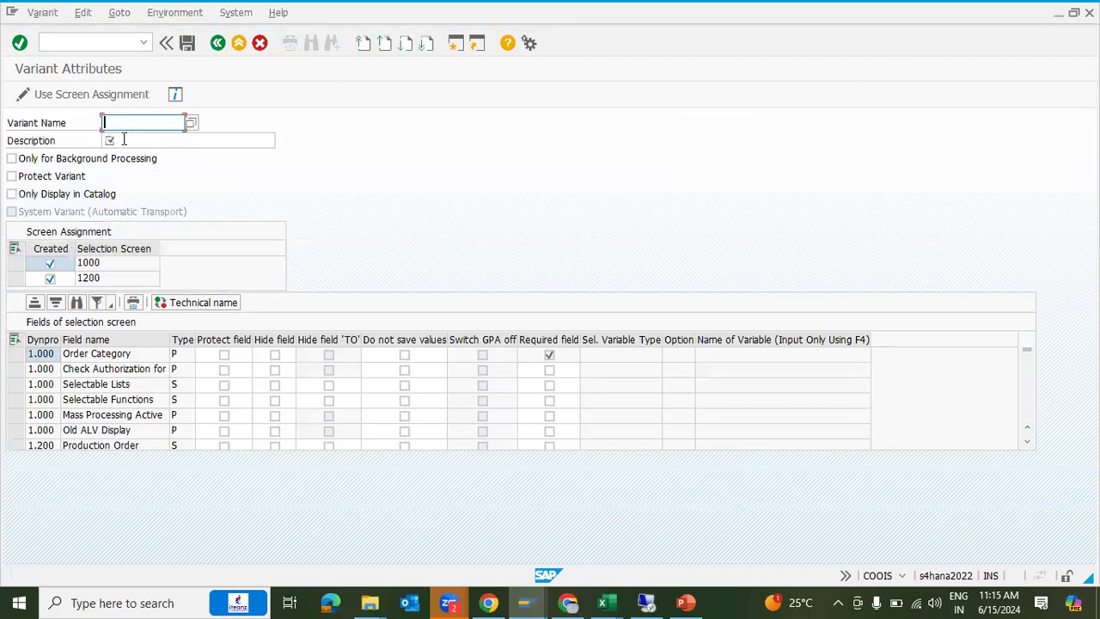
{"action": "type", "text": "DEMO-15"}
{"action": "left_click_drag", "start_coordinate": [148, 122], "coordinate": [62, 120]}
{"action": "left_click", "coordinate": [130, 139]}
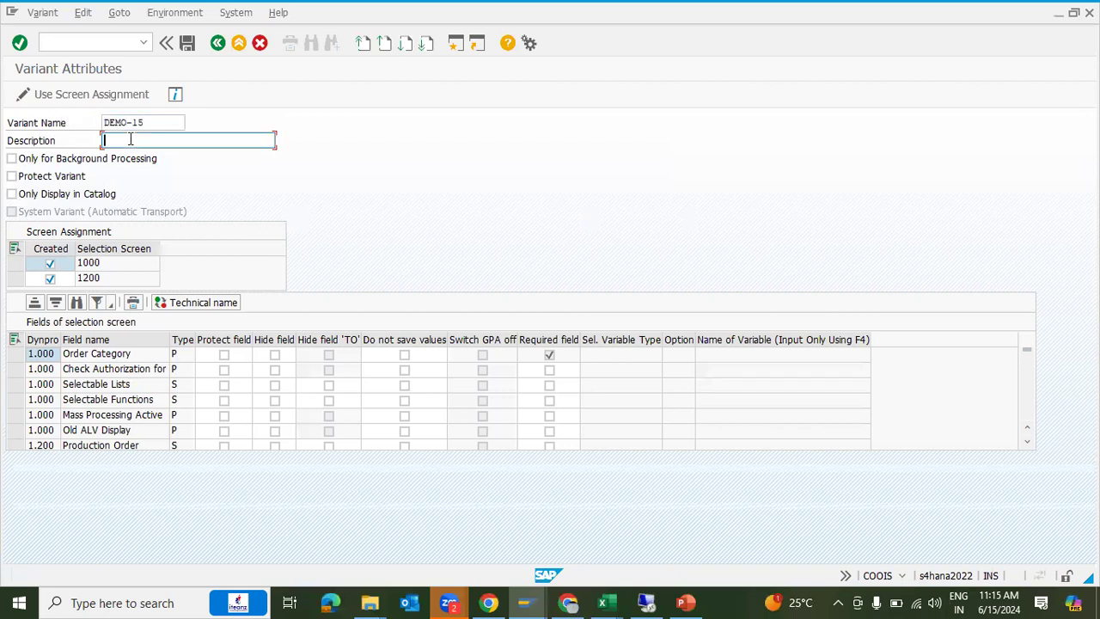
{"action": "type", "text": "DEMO-15"}
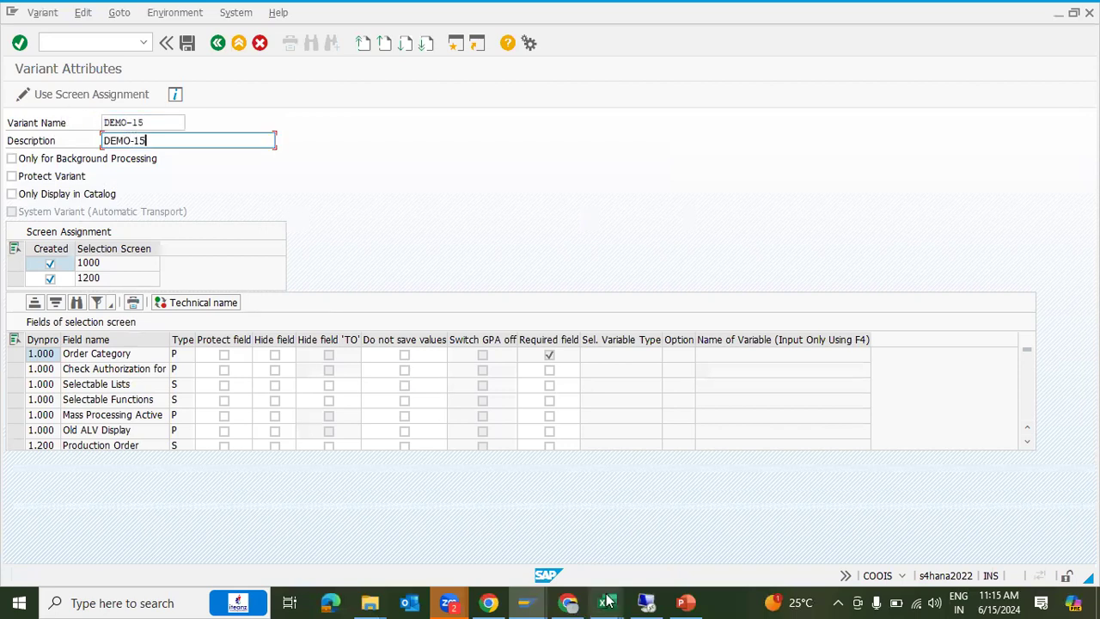
Review the COOIS entry and the variant step in the Excel worksheet, and return to the variant attributes in SAP.
{"action": "mouse_move", "coordinate": [608, 602]}
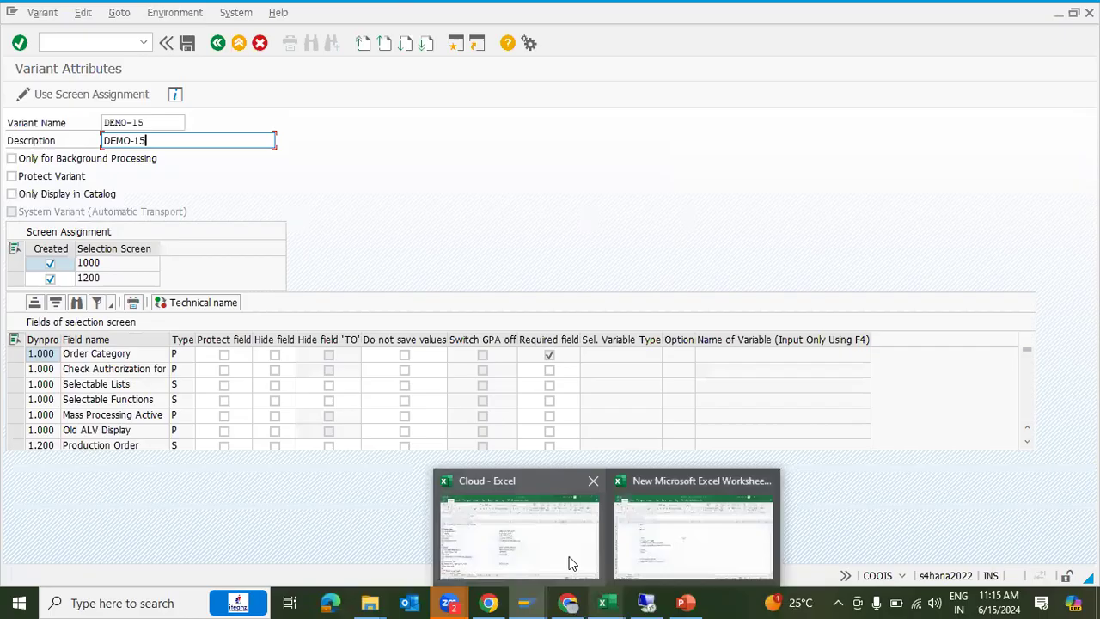
{"action": "left_click", "coordinate": [653, 542]}
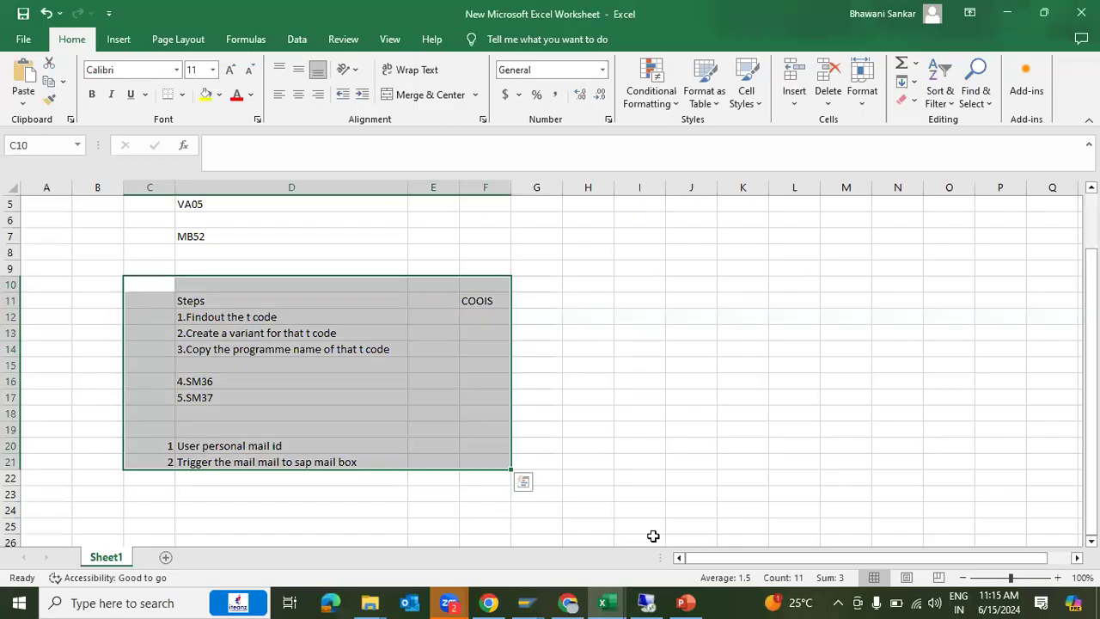
{"action": "left_click", "coordinate": [499, 299]}
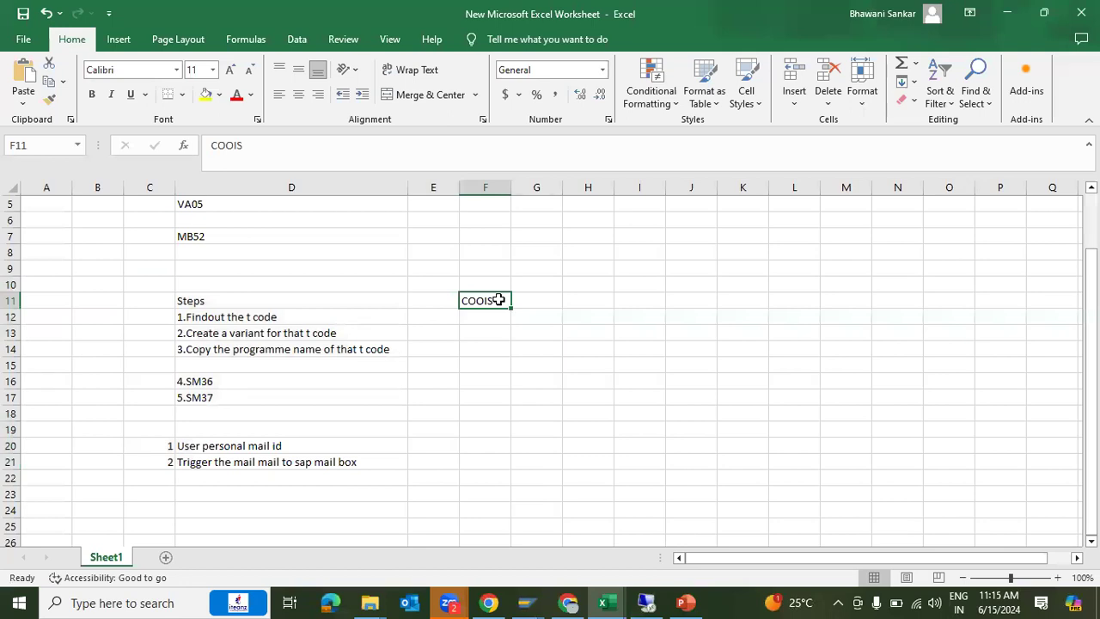
{"action": "left_click", "coordinate": [343, 331]}
{"action": "key", "text": "alt+Tab"}
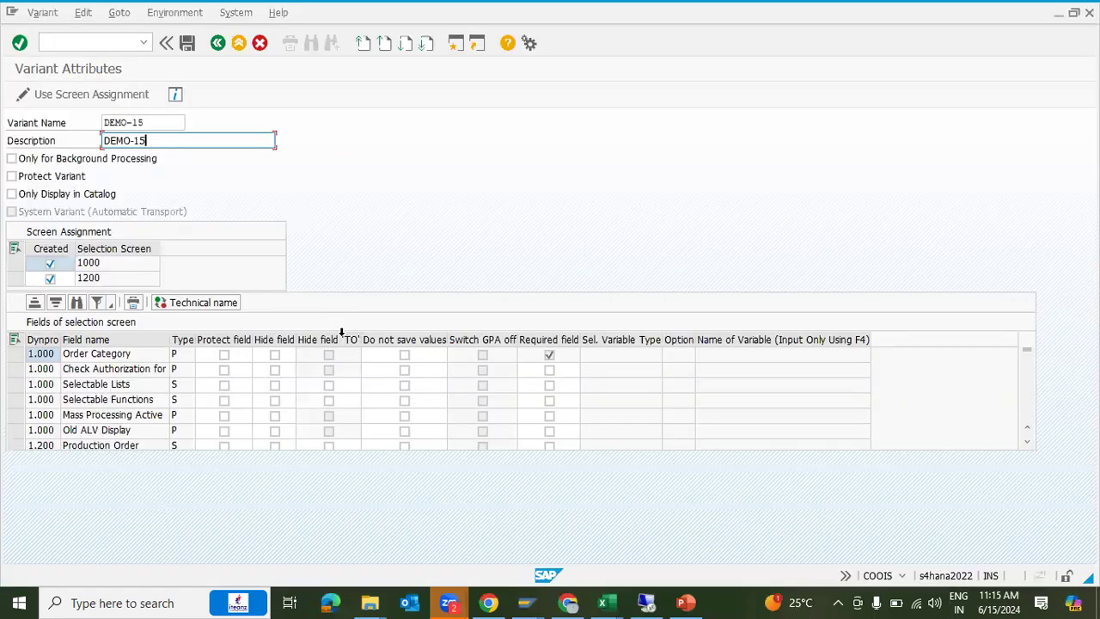
Save the DEMO-15 variant and switch back to the Excel worksheet with the job steps.
{"action": "left_click", "coordinate": [191, 49]}
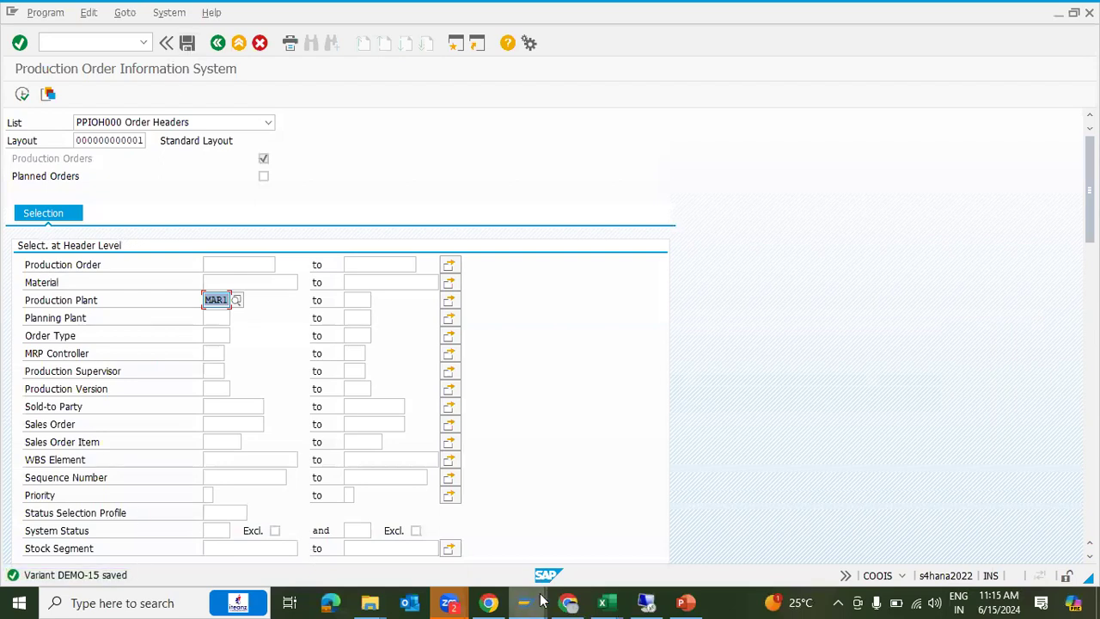
{"action": "mouse_move", "coordinate": [604, 602]}
{"action": "left_click", "coordinate": [662, 539]}
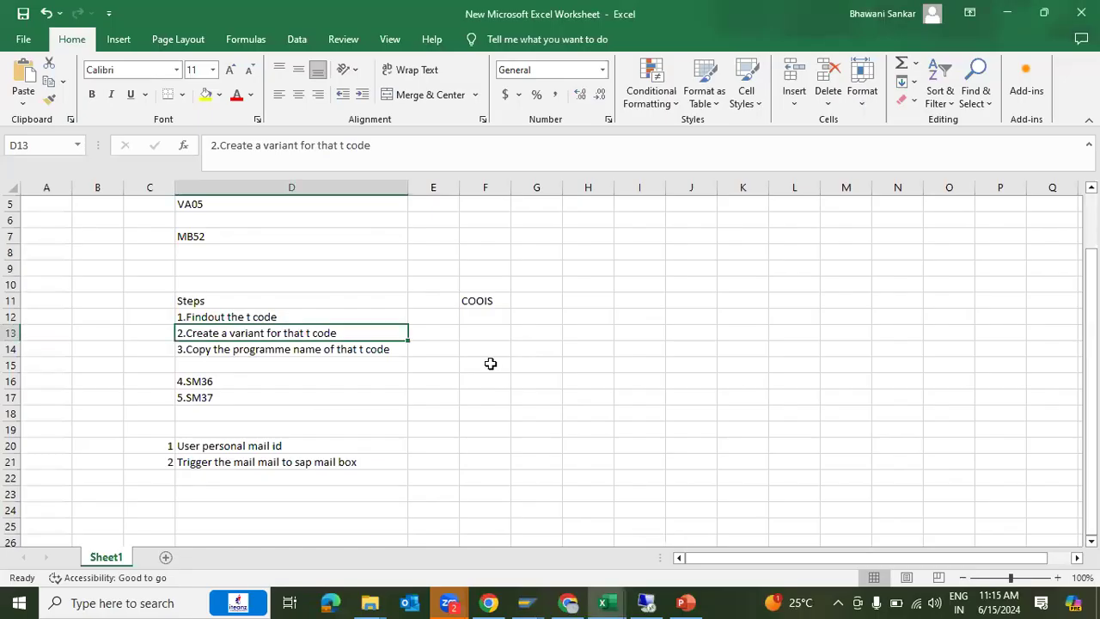
Record the variant name DEMO-15 in cell F13, in the row of the variant creation step.
{"action": "left_click", "coordinate": [486, 330]}
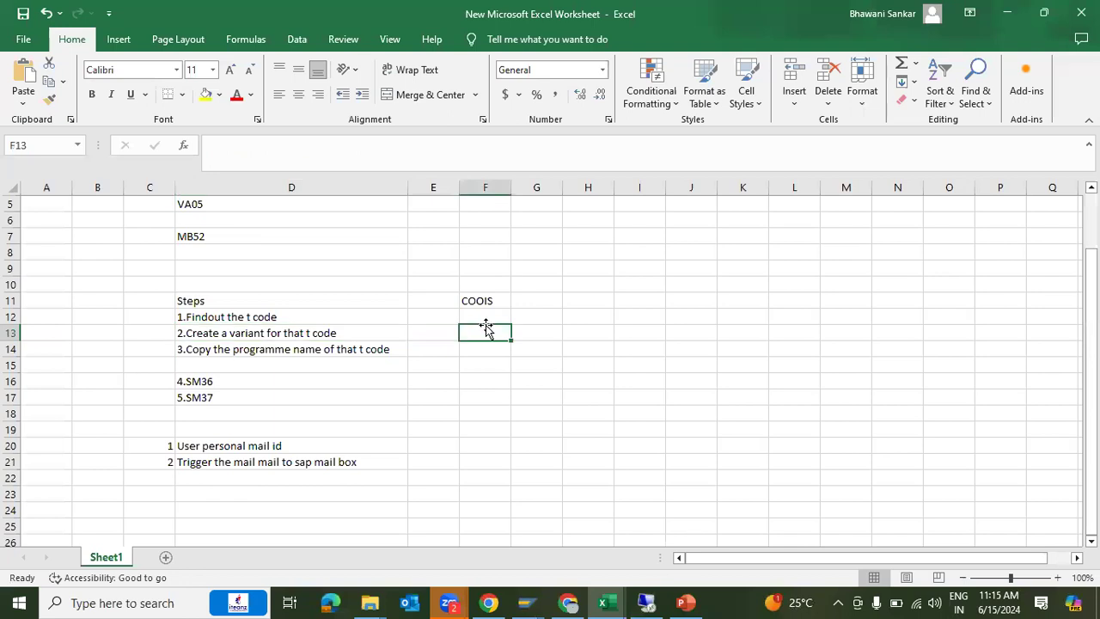
{"action": "type", "text": "DEMO-15"}
{"action": "left_click", "coordinate": [513, 399]}
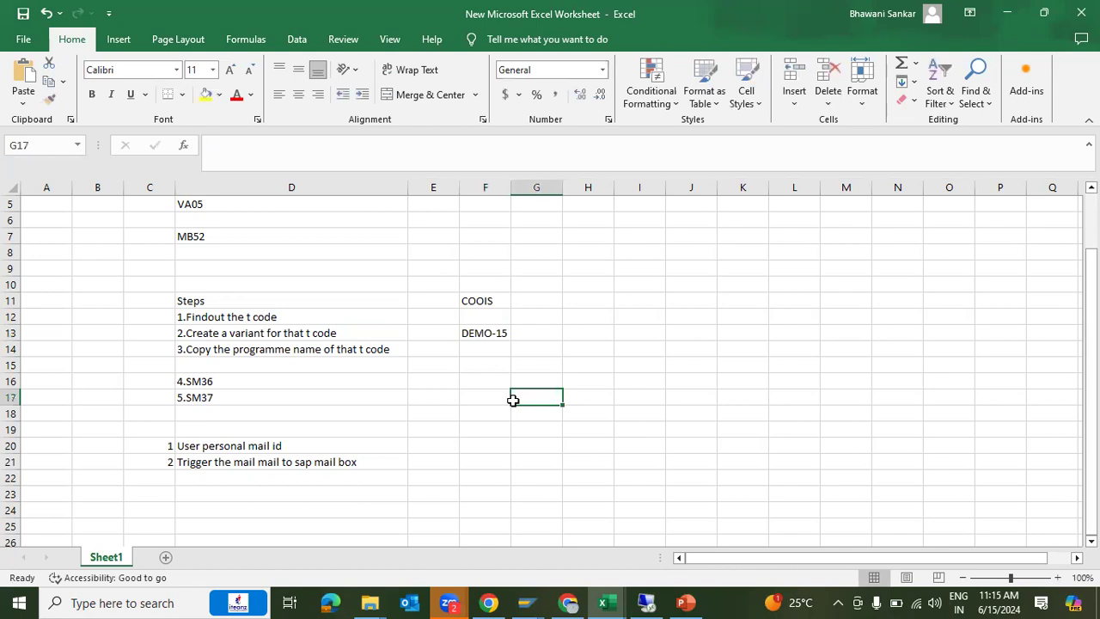
Switch to SAP and copy the subdynpro program name PPIO_ENTRY from the COOIS system status.
{"action": "key", "text": "alt+Tab"}
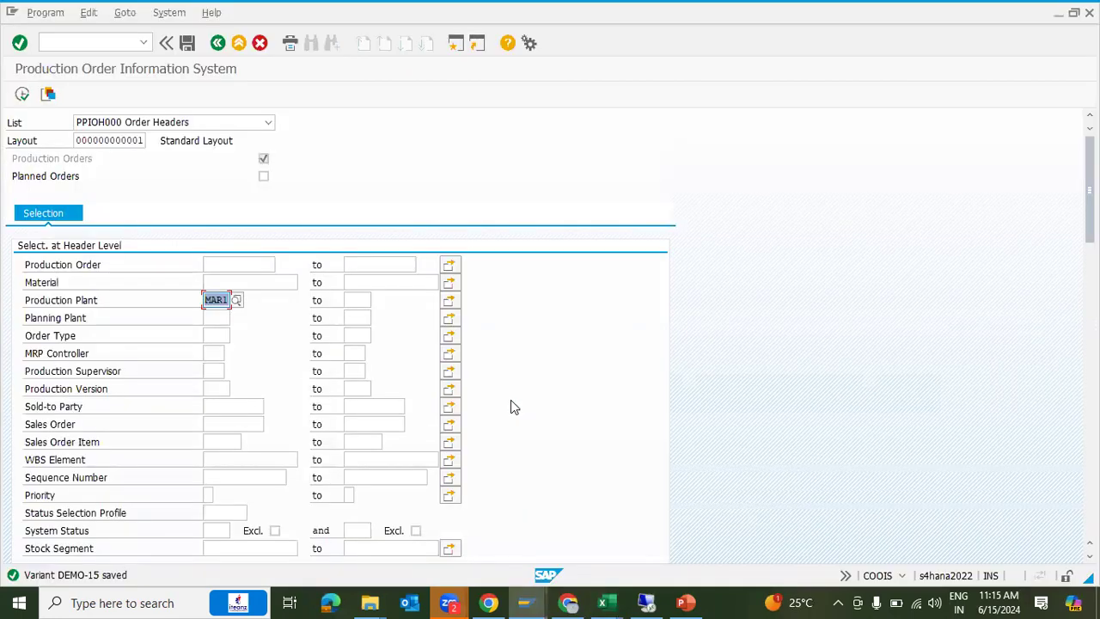
{"action": "left_click", "coordinate": [168, 13]}
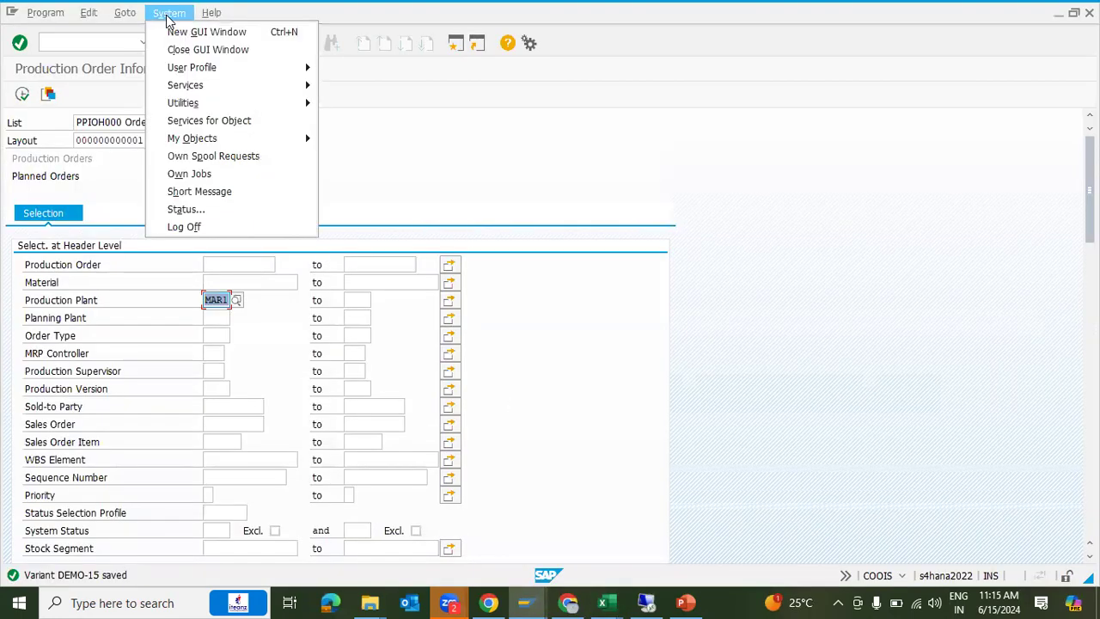
{"action": "left_click", "coordinate": [226, 211]}
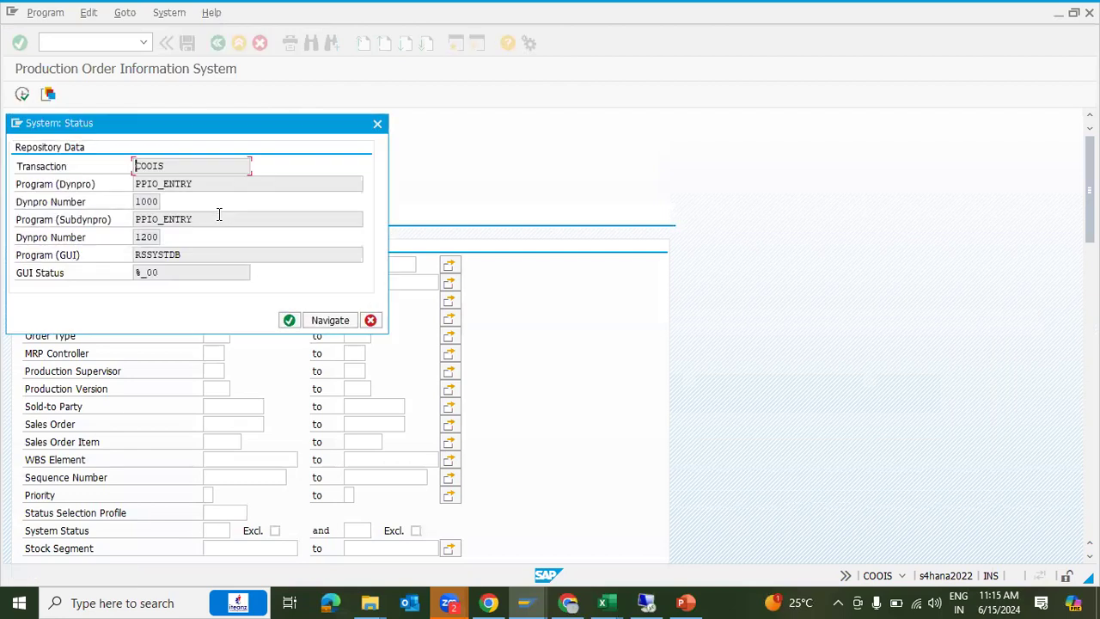
{"action": "left_click_drag", "start_coordinate": [162, 218], "coordinate": [112, 219]}
{"action": "key", "text": "ctrl+c"}
{"action": "left_click", "coordinate": [112, 221]}
Paste the program name PPIO_ENTRY into cell F14 of the Excel worksheet and widen column F to fit it.
{"action": "key", "text": "alt+Tab"}
{"action": "left_click", "coordinate": [487, 351]}
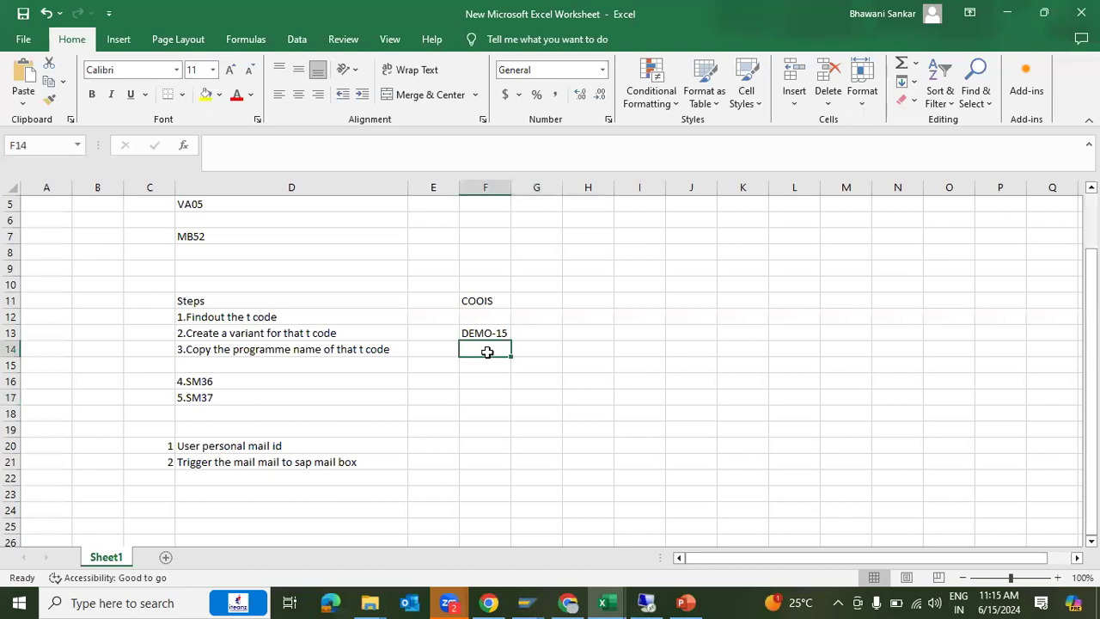
{"action": "key", "text": "ctrl+v"}
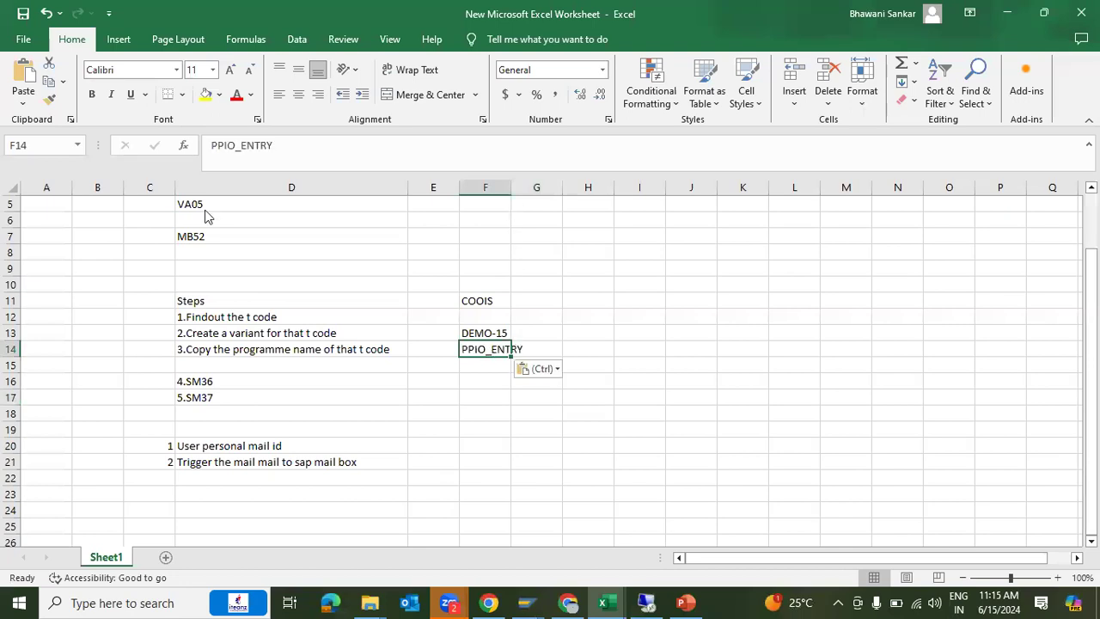
{"action": "left_click", "coordinate": [510, 181]}
{"action": "left_click_drag", "start_coordinate": [510, 181], "coordinate": [536, 181]}
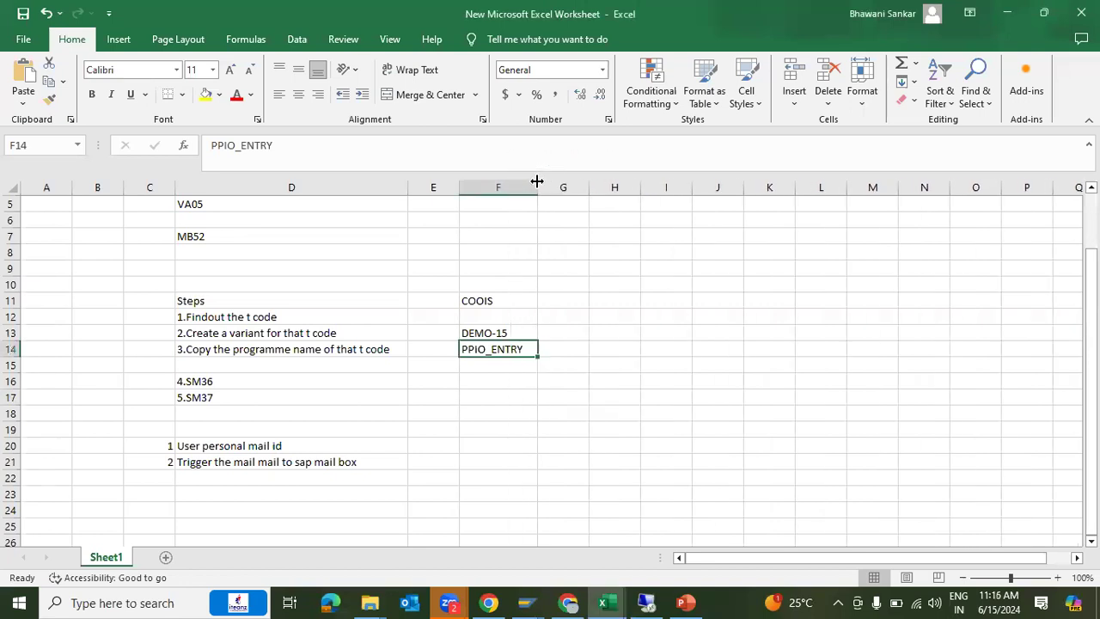
{"action": "left_click", "coordinate": [571, 382]}
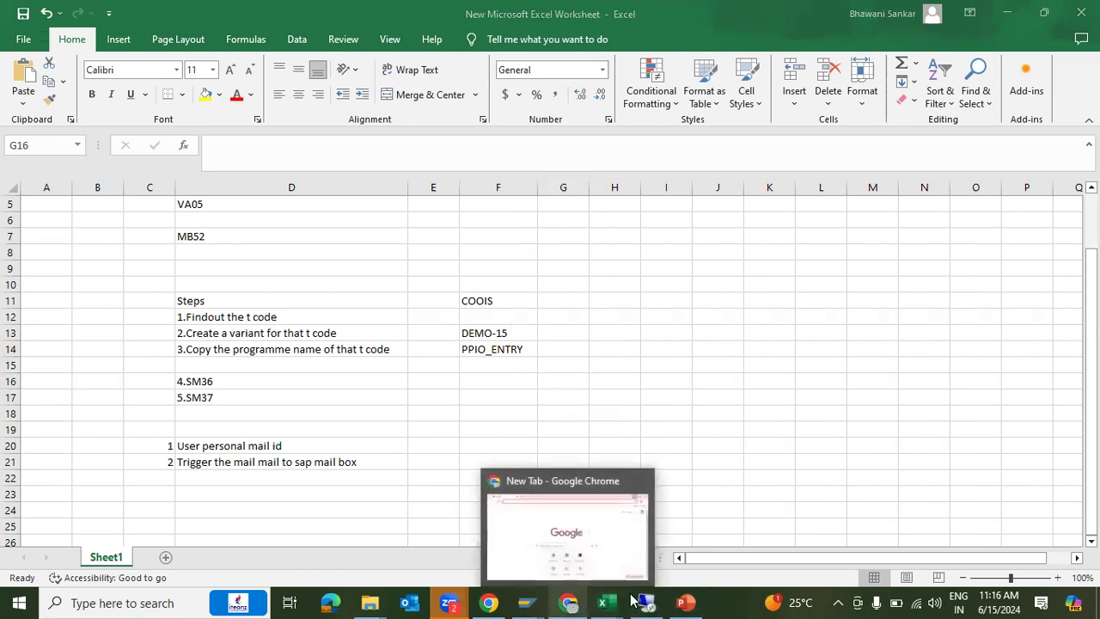
Return to the Production Order Information System in SAP, close the system status, and open transaction SBWP in a new session.
{"action": "mouse_move", "coordinate": [527, 601]}
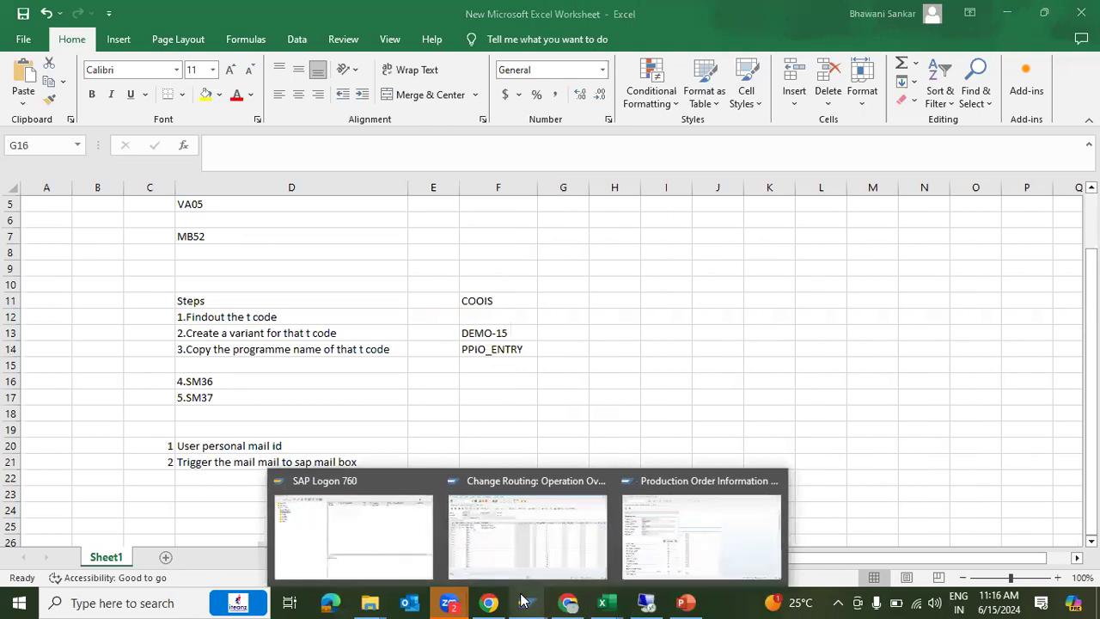
{"action": "left_click", "coordinate": [657, 519]}
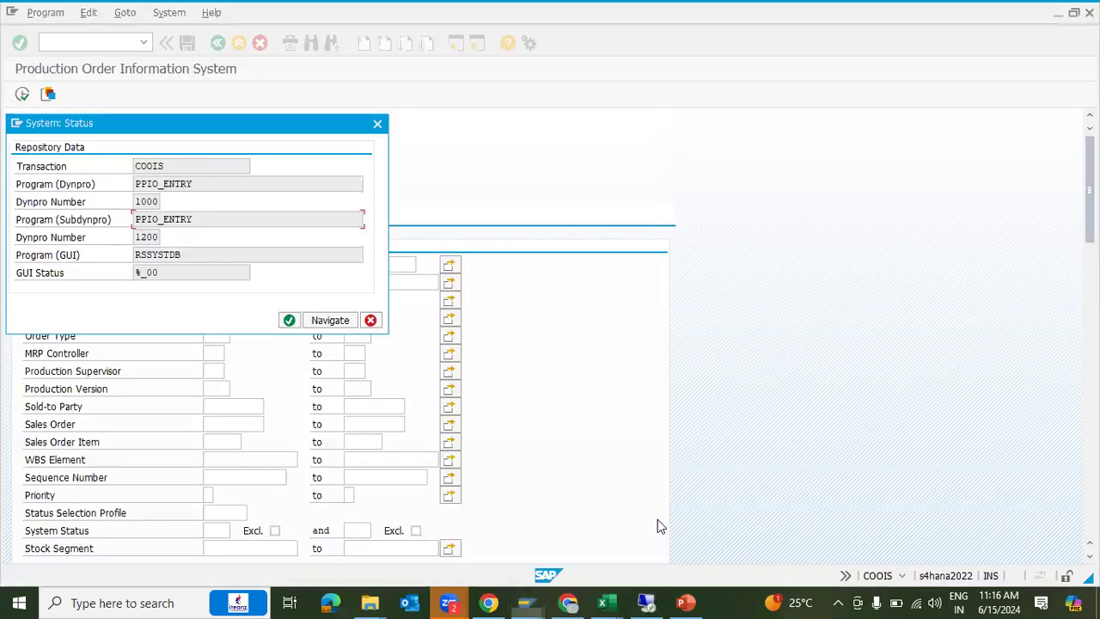
{"action": "left_click", "coordinate": [377, 123]}
{"action": "left_click", "coordinate": [88, 42]}
{"action": "type", "text": "/oco03"}
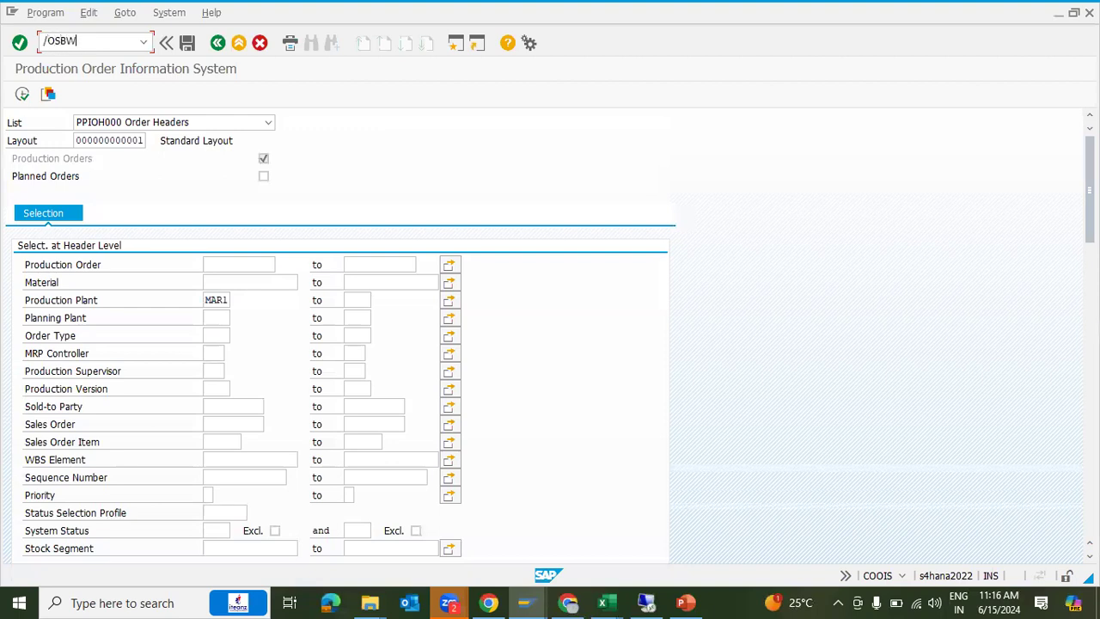
{"action": "key", "text": "Return"}
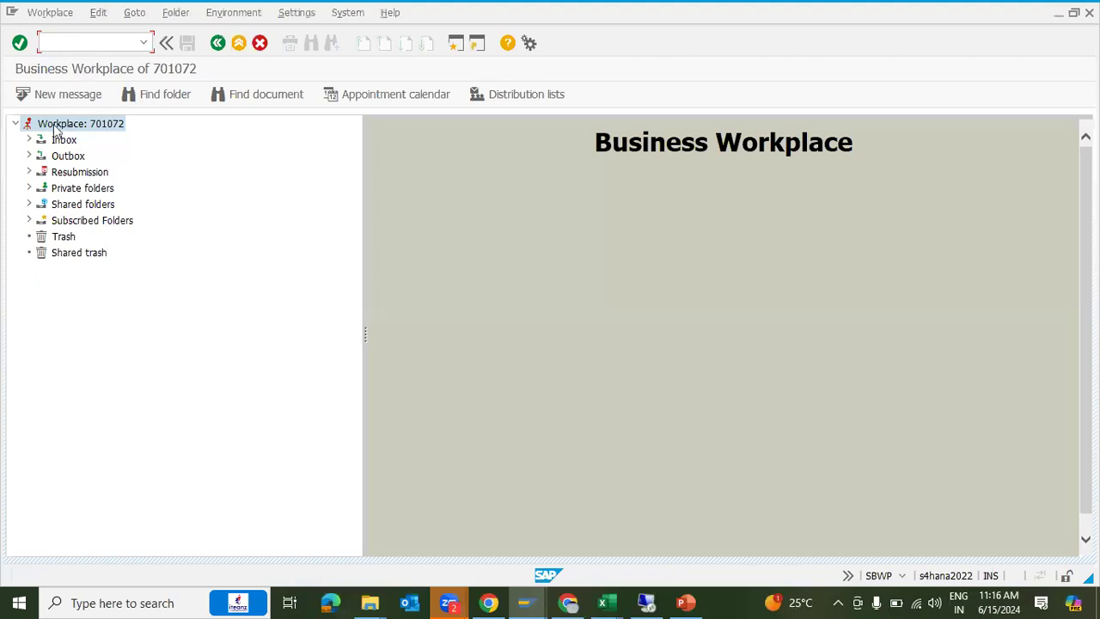
Look through the Business Workplace inbox folders and check the session's system and user information.
{"action": "left_click", "coordinate": [29, 140]}
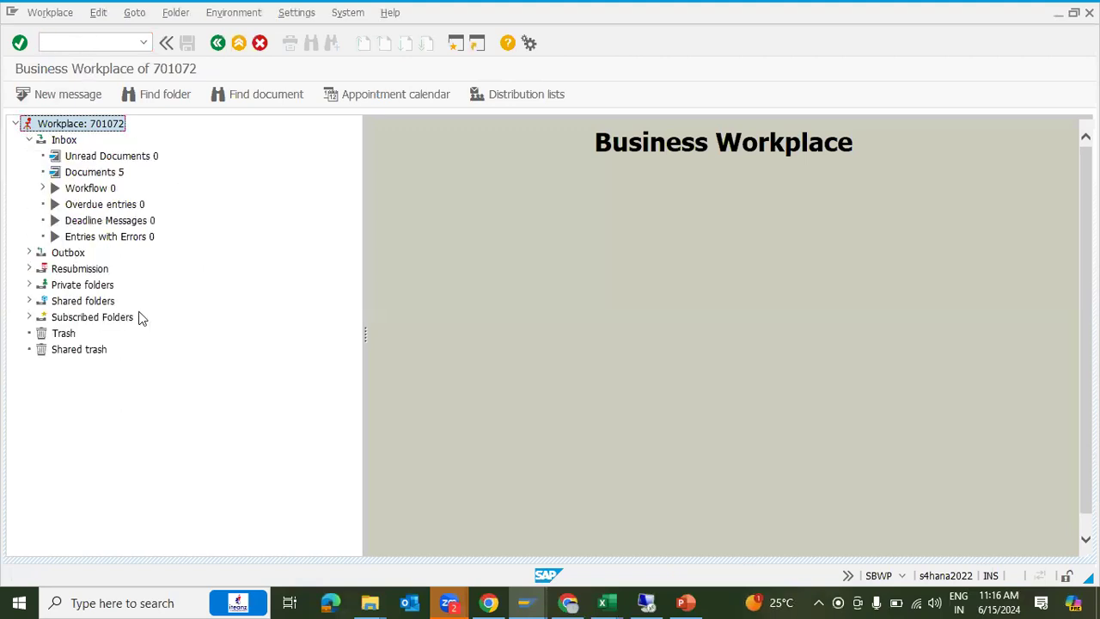
{"action": "left_click", "coordinate": [903, 576]}
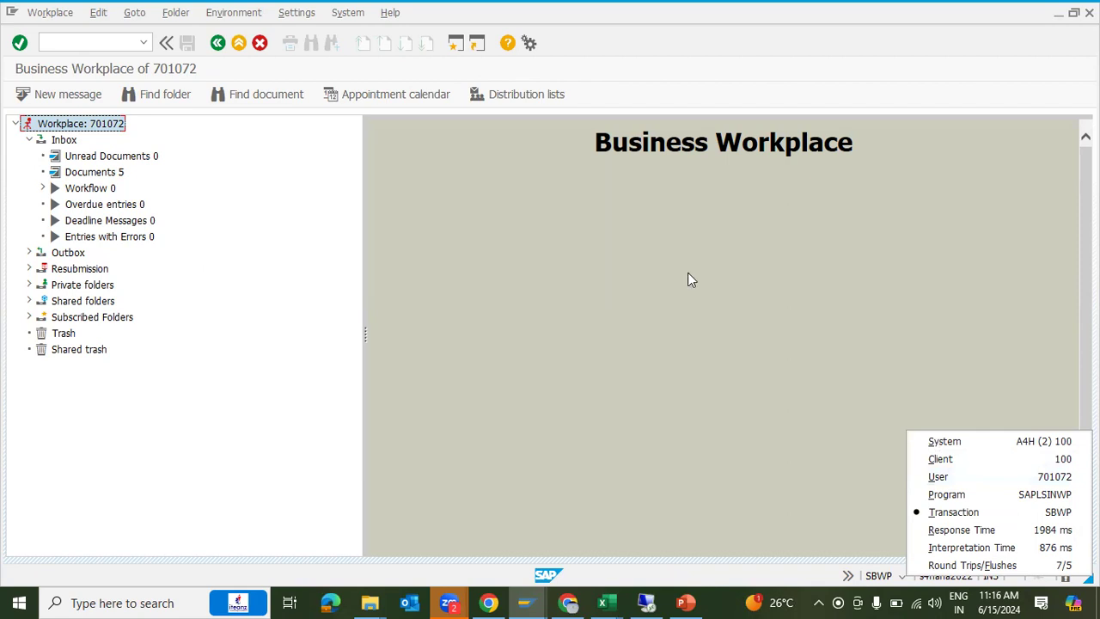
{"action": "left_click", "coordinate": [652, 318]}
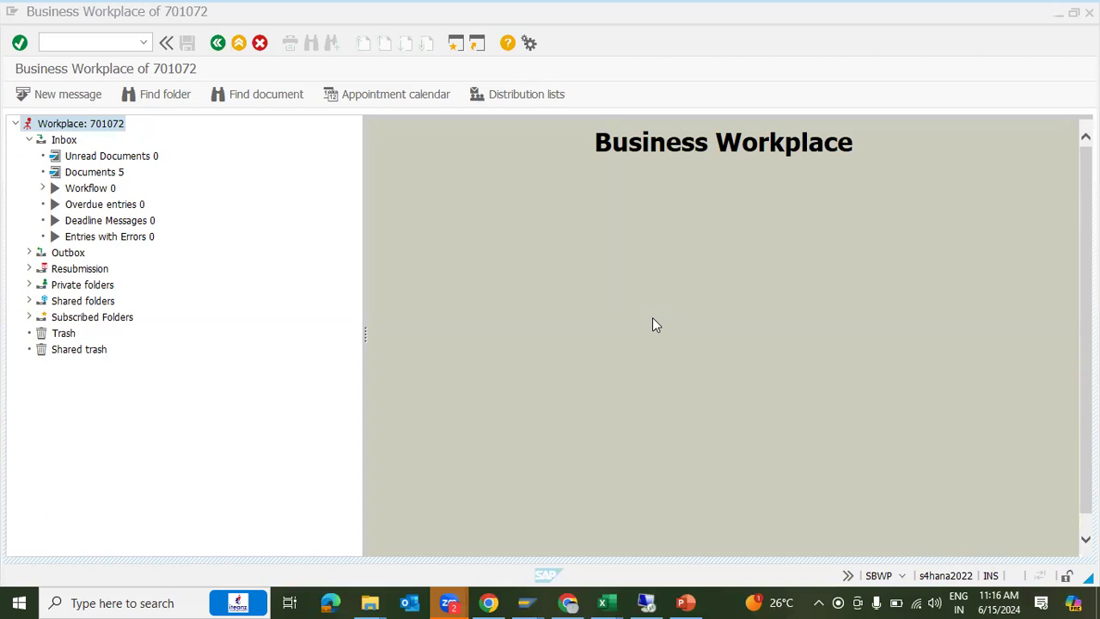
Start a new distribution list in the Business Workplace and assign it to the private folder area.
{"action": "left_click", "coordinate": [542, 90]}
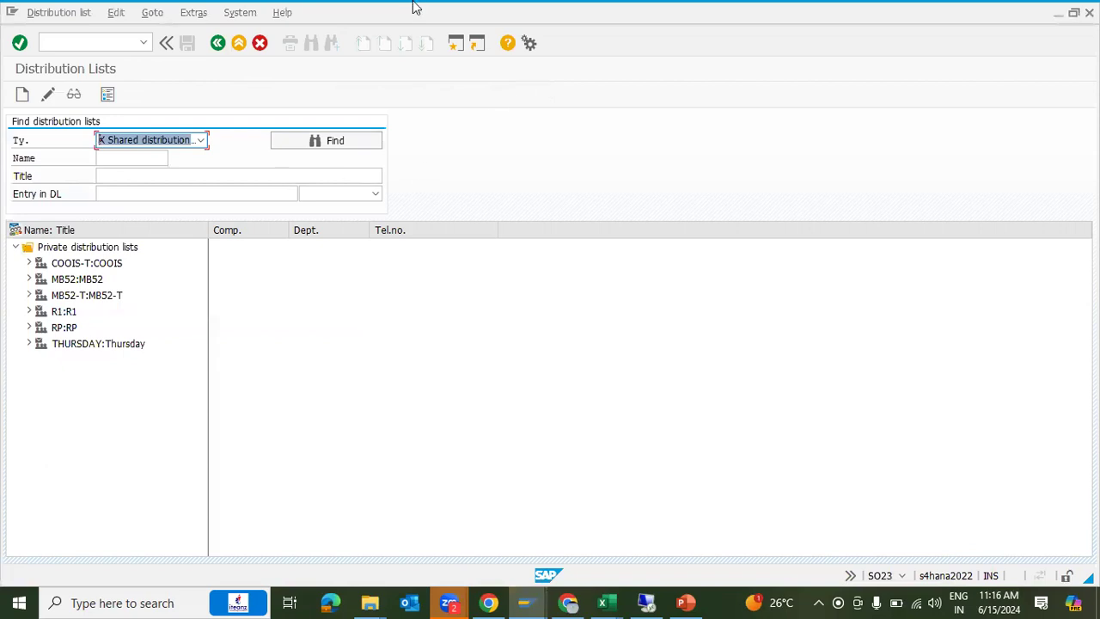
{"action": "left_click", "coordinate": [22, 93]}
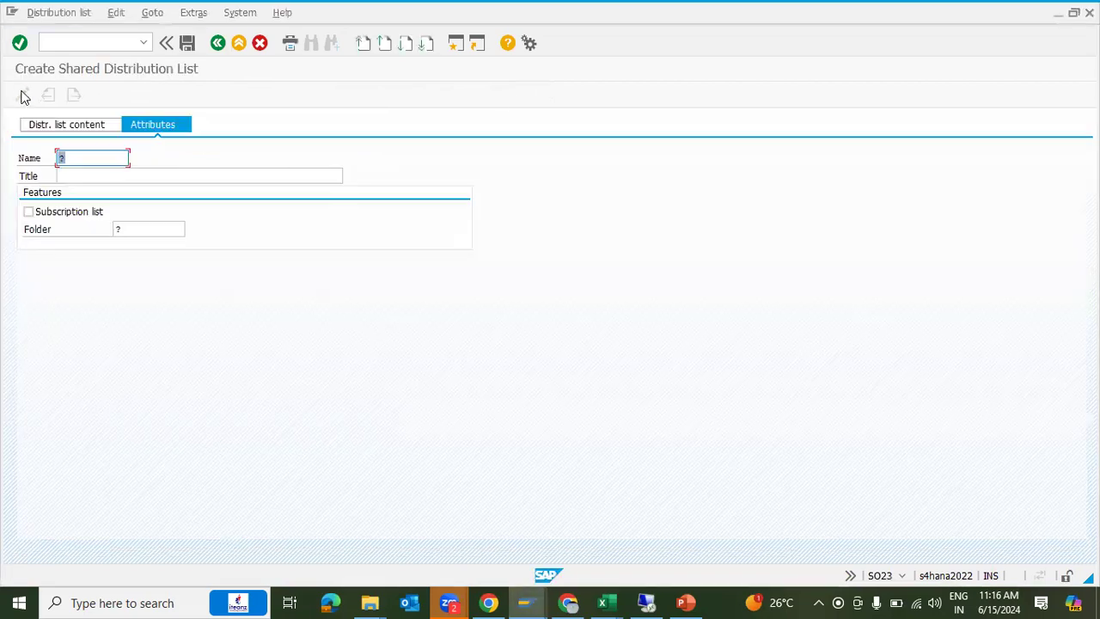
{"action": "left_click", "coordinate": [142, 225]}
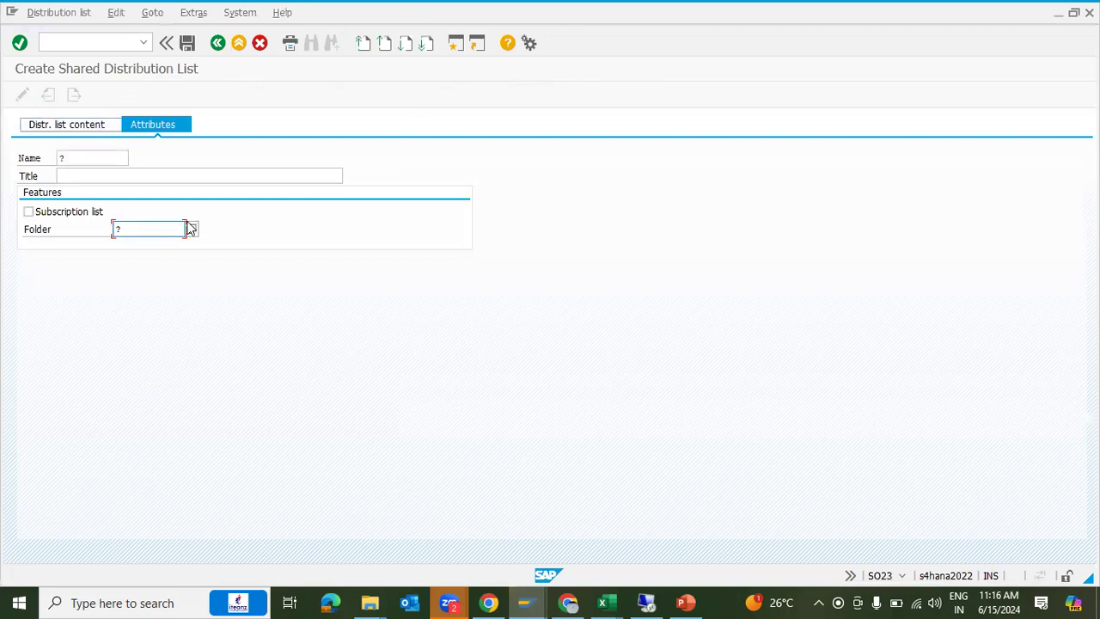
{"action": "left_click", "coordinate": [193, 228]}
{"action": "left_click", "coordinate": [140, 258]}
{"action": "left_click", "coordinate": [292, 303]}
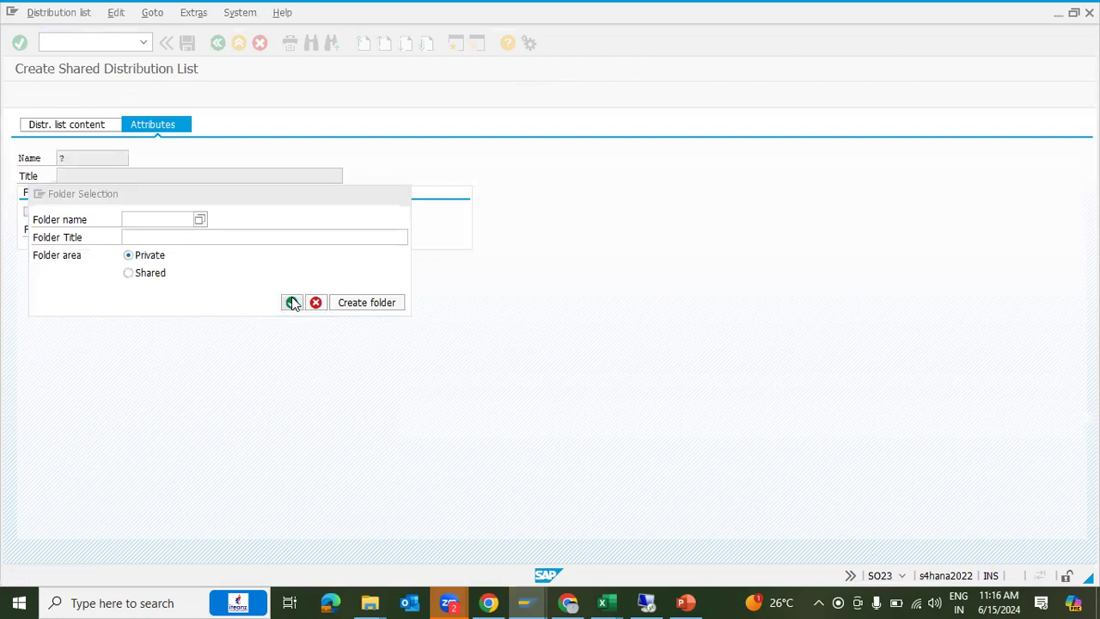
Enter "DEMO" as both the name and the title of the private distribution list.
{"action": "left_click", "coordinate": [112, 158]}
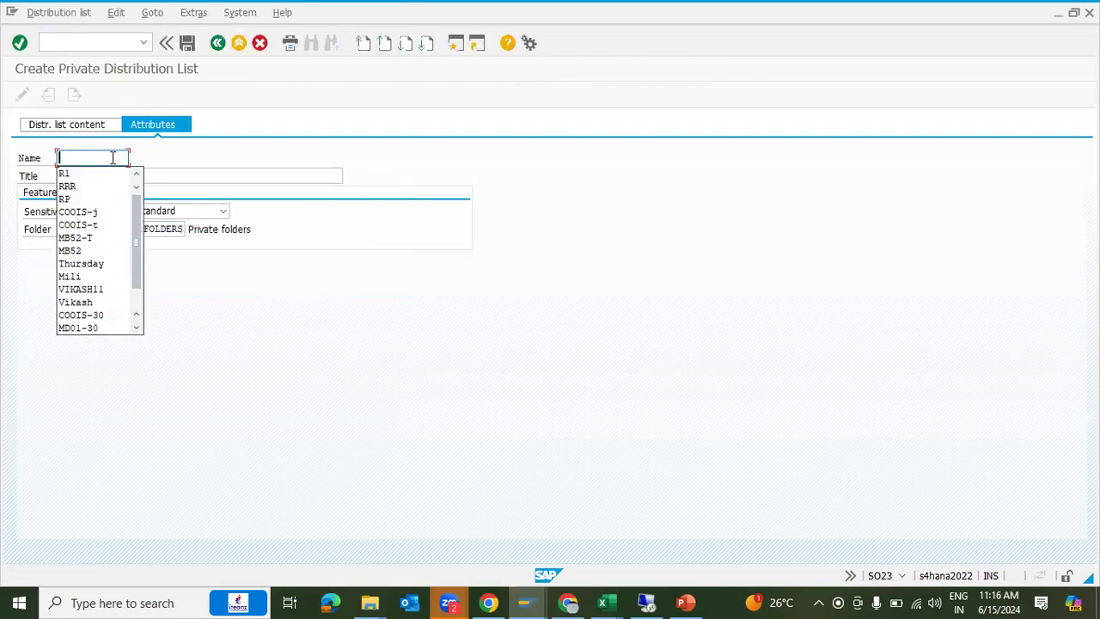
{"action": "type", "text": "DEMO"}
{"action": "left_click", "coordinate": [119, 175]}
{"action": "type", "text": "DEMO"}
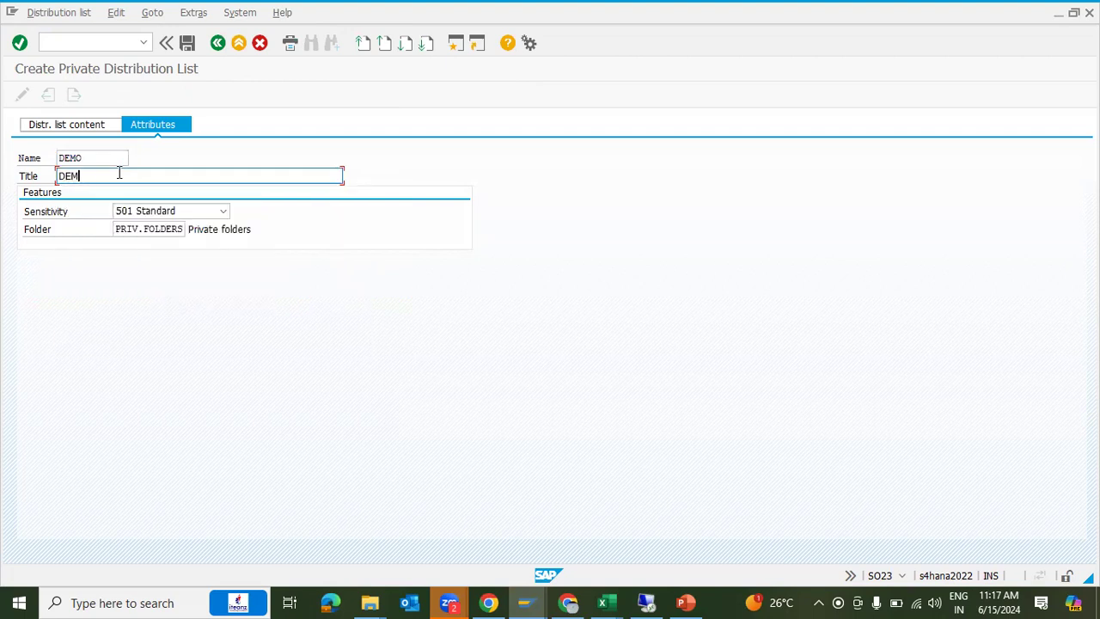
Set the recipient type in the first row of the distribution list content to SAP Logon Name.
{"action": "left_click", "coordinate": [77, 130]}
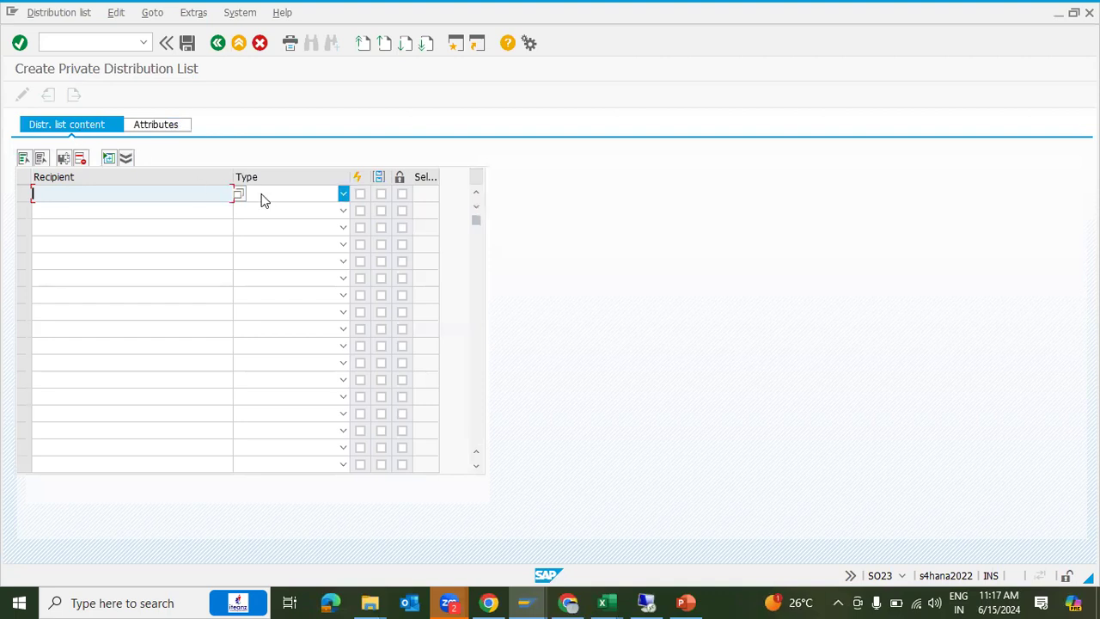
{"action": "key", "text": "Tab"}
{"action": "left_click", "coordinate": [287, 190]}
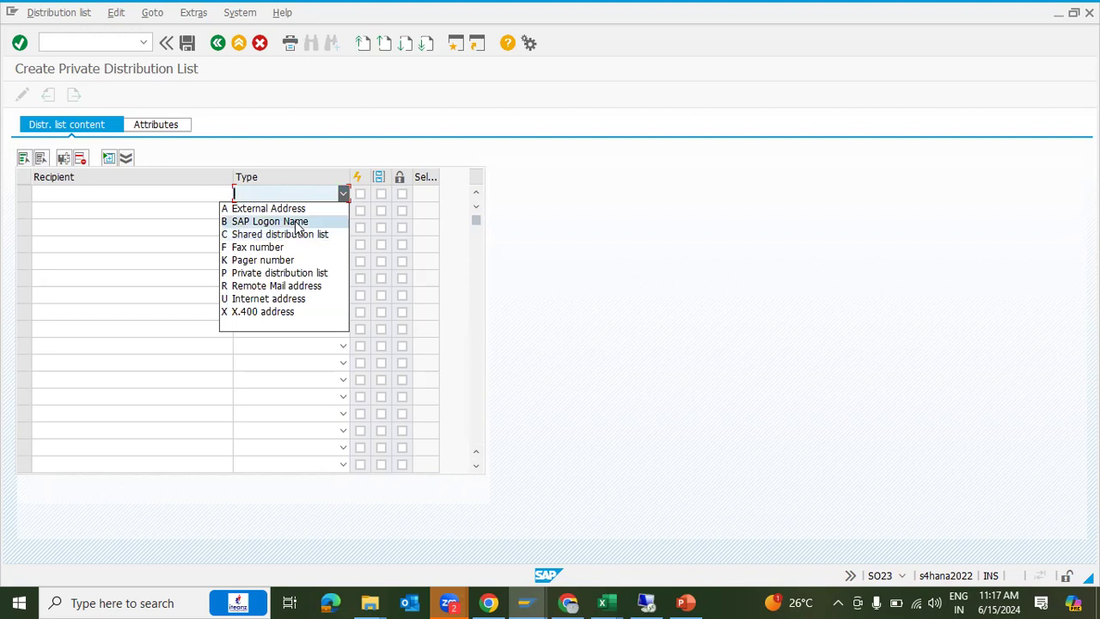
{"action": "left_click", "coordinate": [296, 225]}
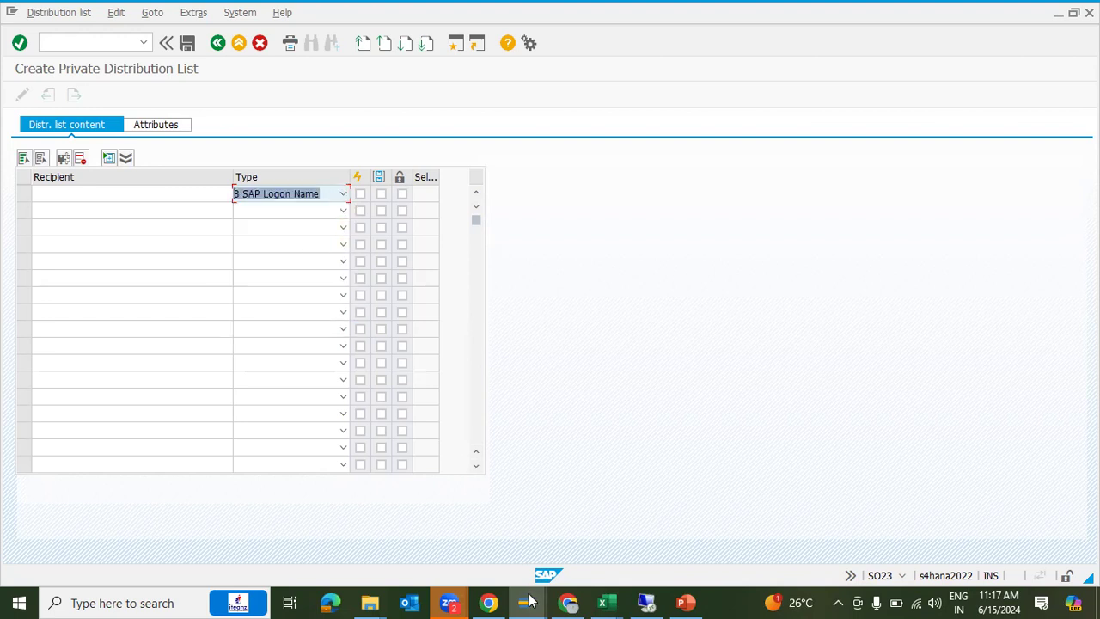
Enter the user ID copied from the SAP Logon notes as the first recipient and save the distribution list.
{"action": "mouse_move", "coordinate": [526, 603]}
{"action": "left_click", "coordinate": [326, 529]}
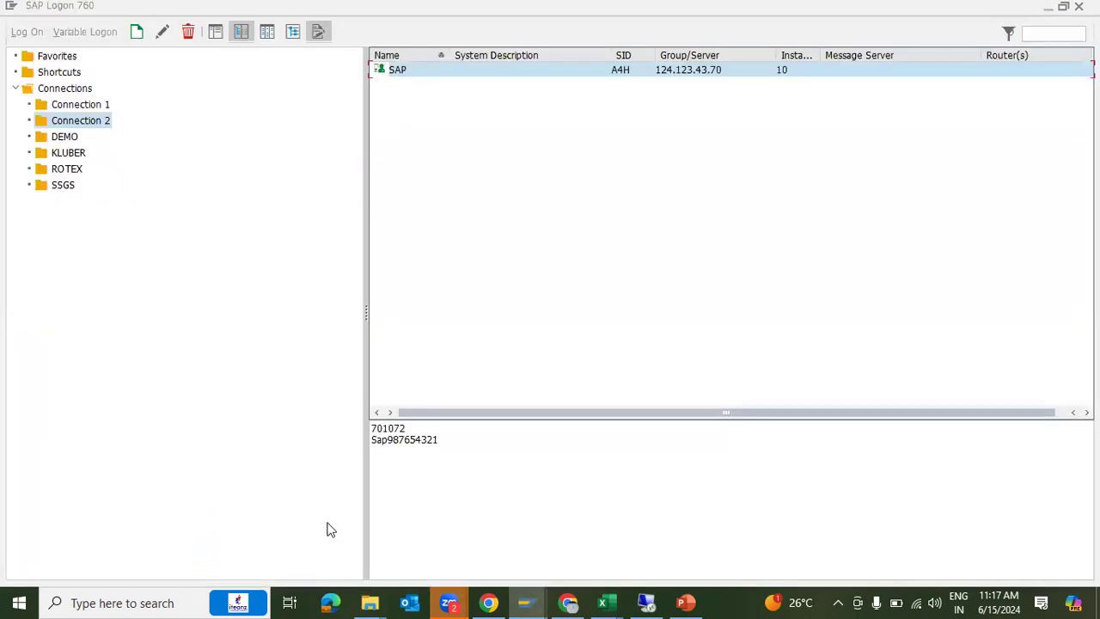
{"action": "double_click", "coordinate": [409, 427]}
{"action": "key", "text": "ctrl+c"}
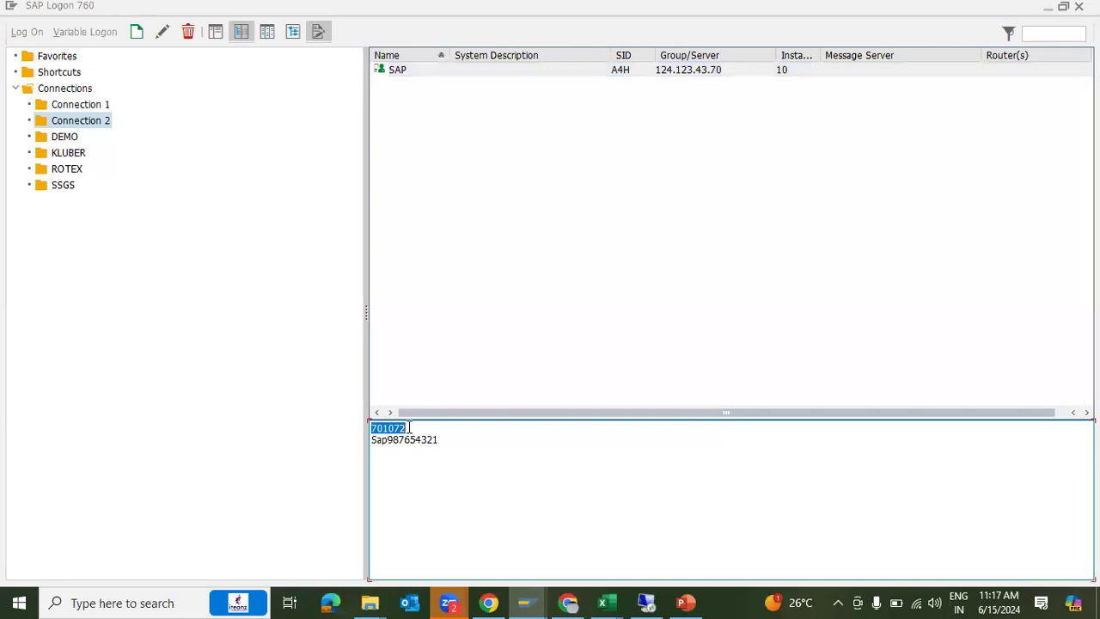
{"action": "key", "text": "alt+Tab"}
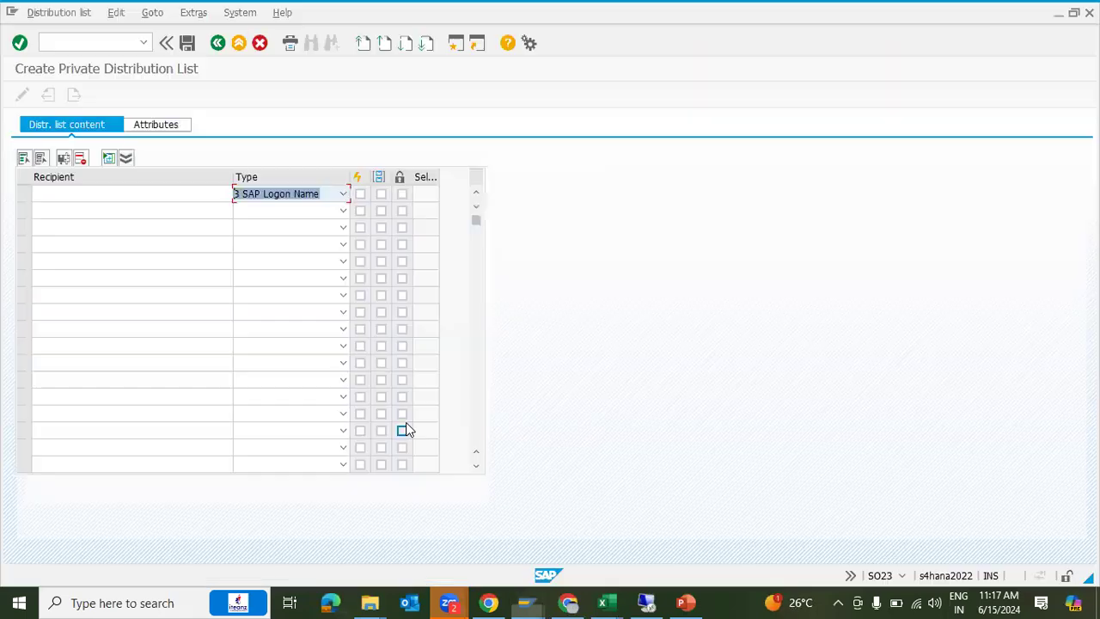
{"action": "left_click", "coordinate": [76, 198]}
{"action": "key", "text": "ctrl+v"}
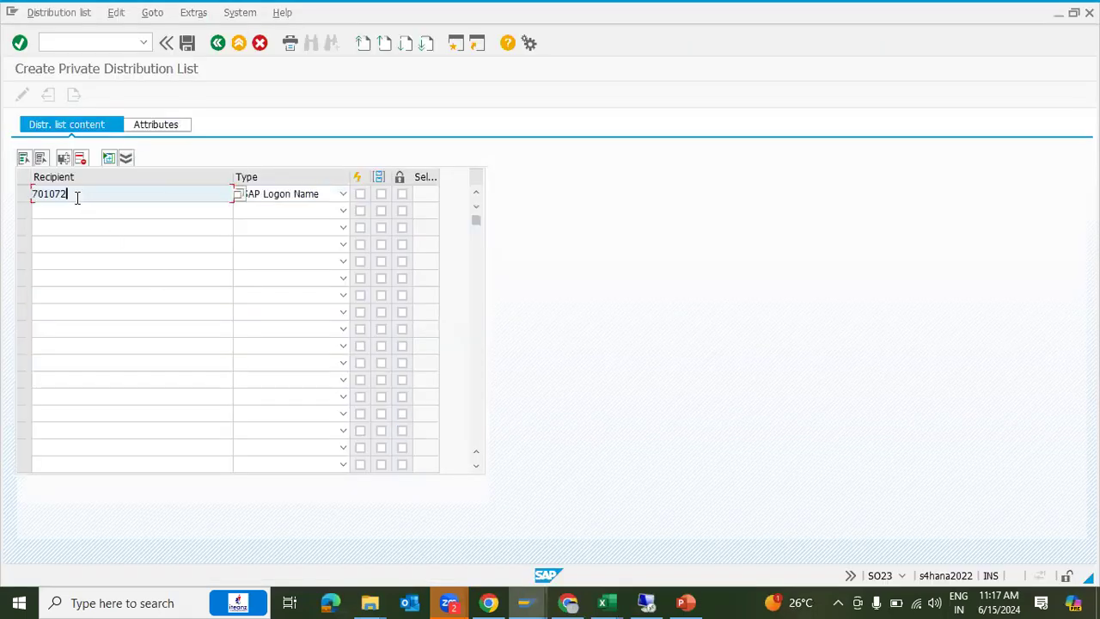
{"action": "left_click", "coordinate": [188, 43]}
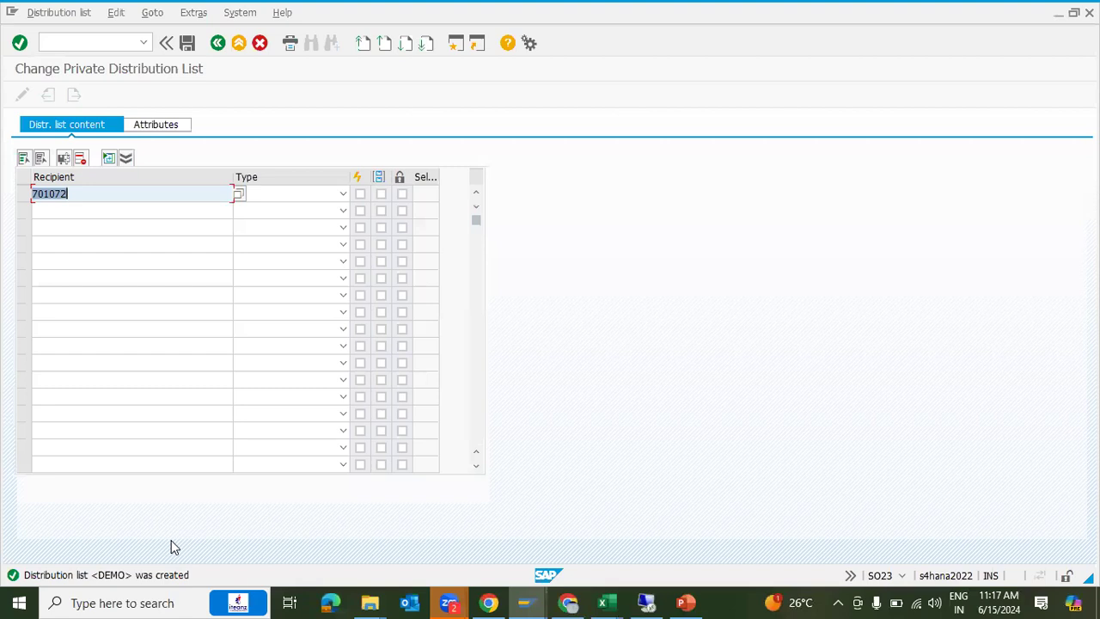
Open transaction SM36 and name the new background job DEMO-COOIS.
{"action": "left_click", "coordinate": [111, 43]}
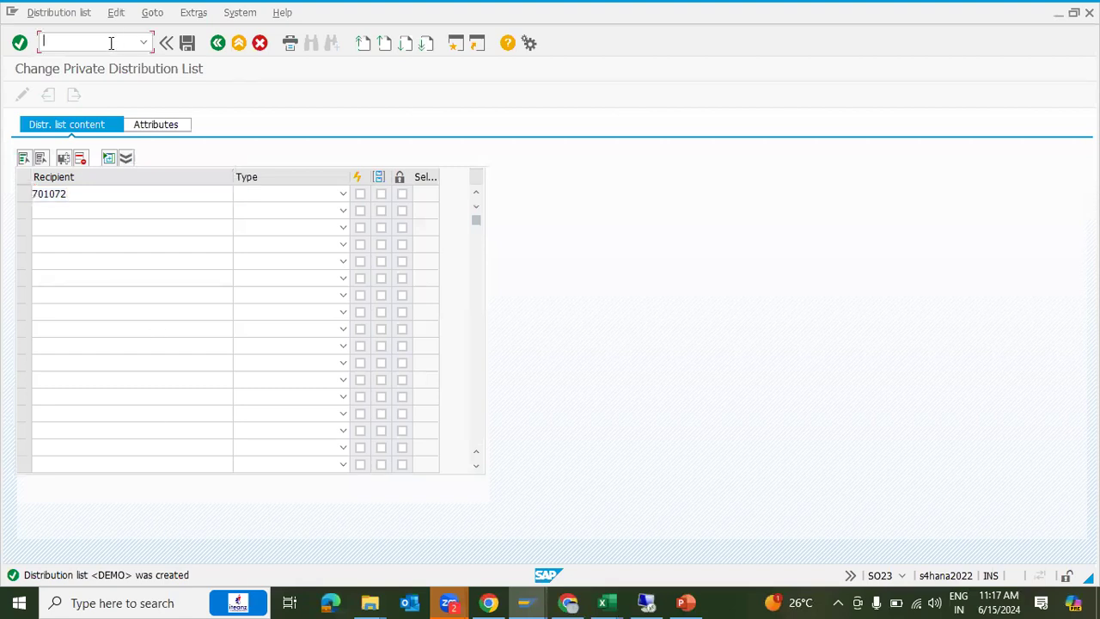
{"action": "type", "text": "/NSM36"}
{"action": "key", "text": "Return"}
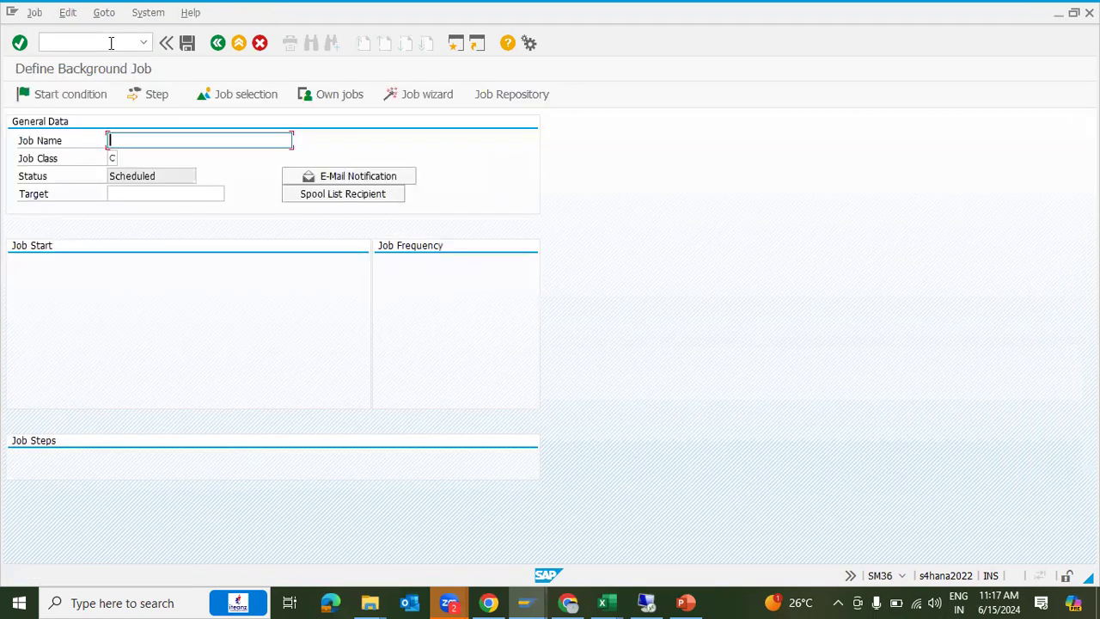
{"action": "type", "text": "DEMO-COOIS"}
Assign the private distribution list DEMO as the spool list recipient of the DEMO-COOIS job.
{"action": "left_click", "coordinate": [361, 177]}
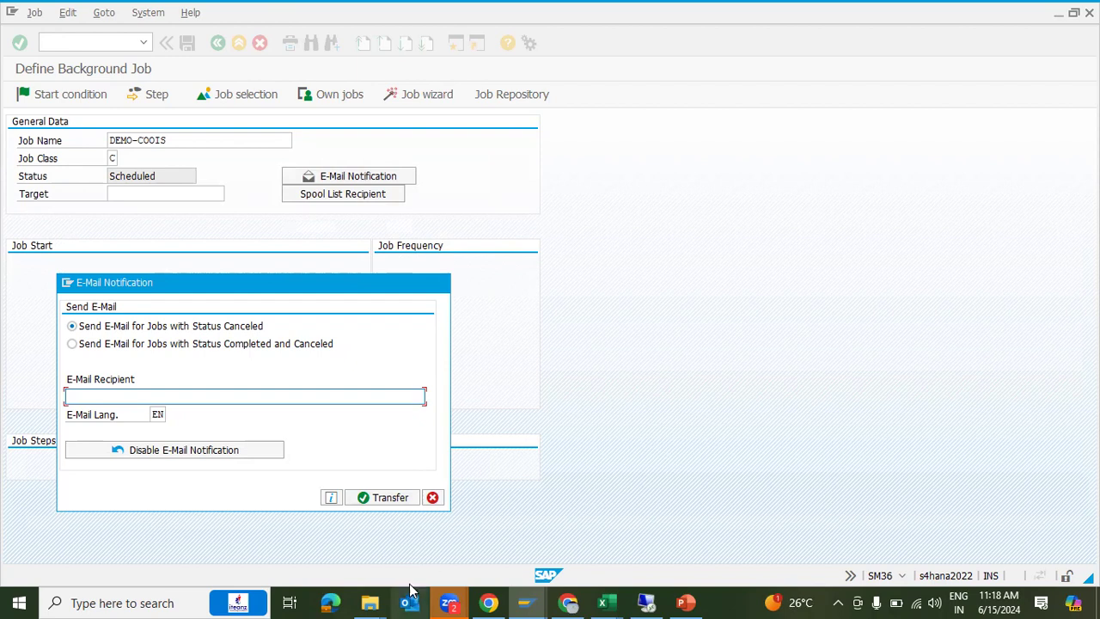
{"action": "left_click", "coordinate": [434, 498]}
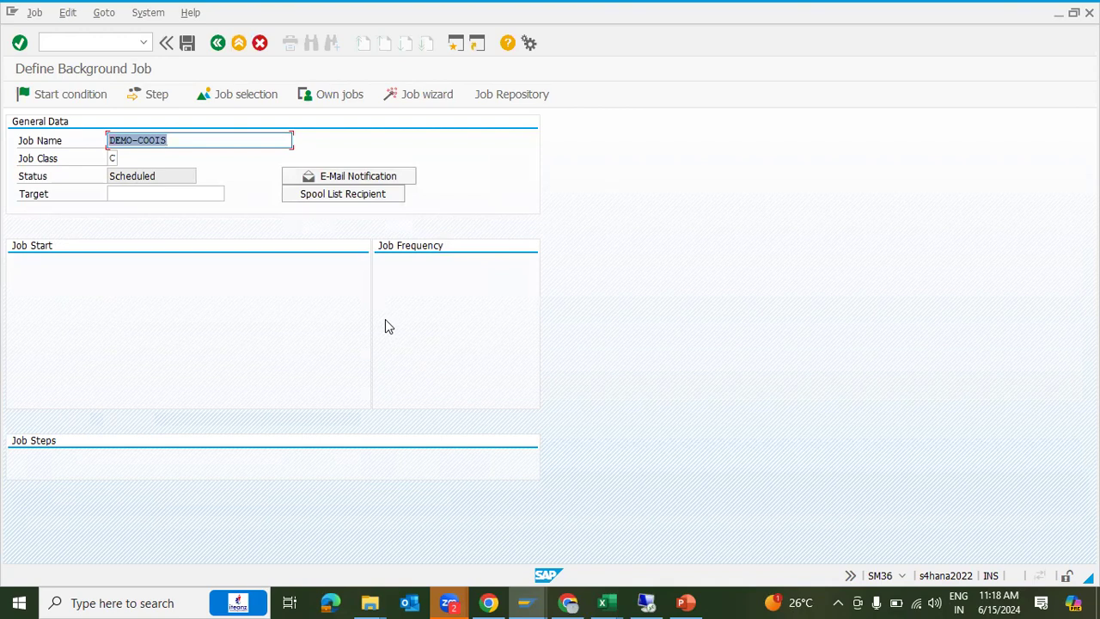
{"action": "left_click", "coordinate": [341, 196]}
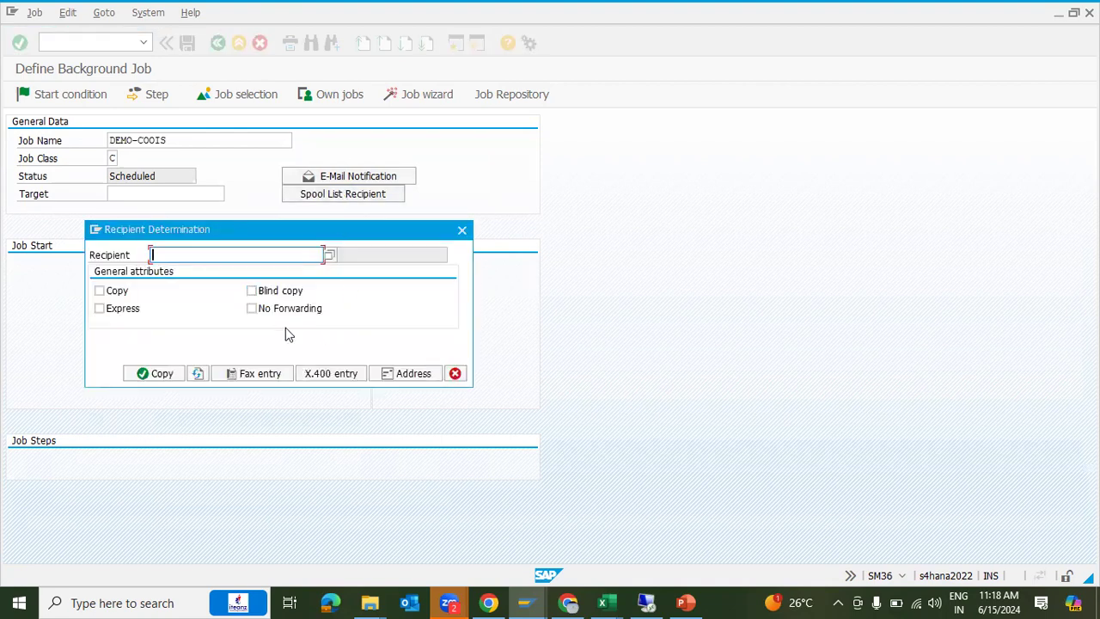
{"action": "left_click", "coordinate": [329, 255]}
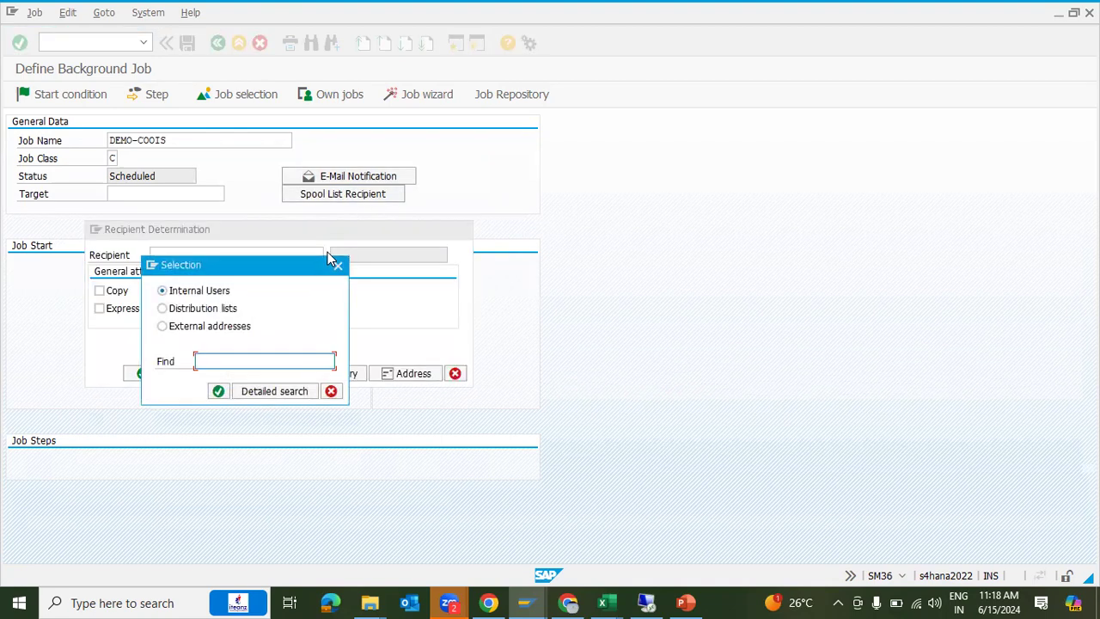
{"action": "left_click", "coordinate": [218, 391]}
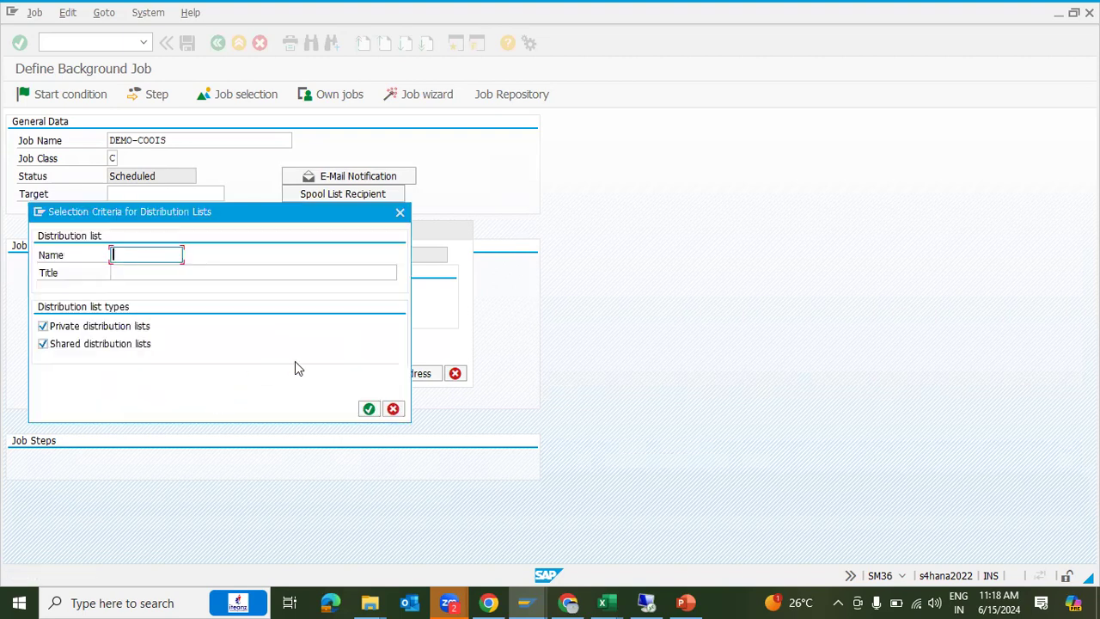
{"action": "left_click", "coordinate": [369, 409]}
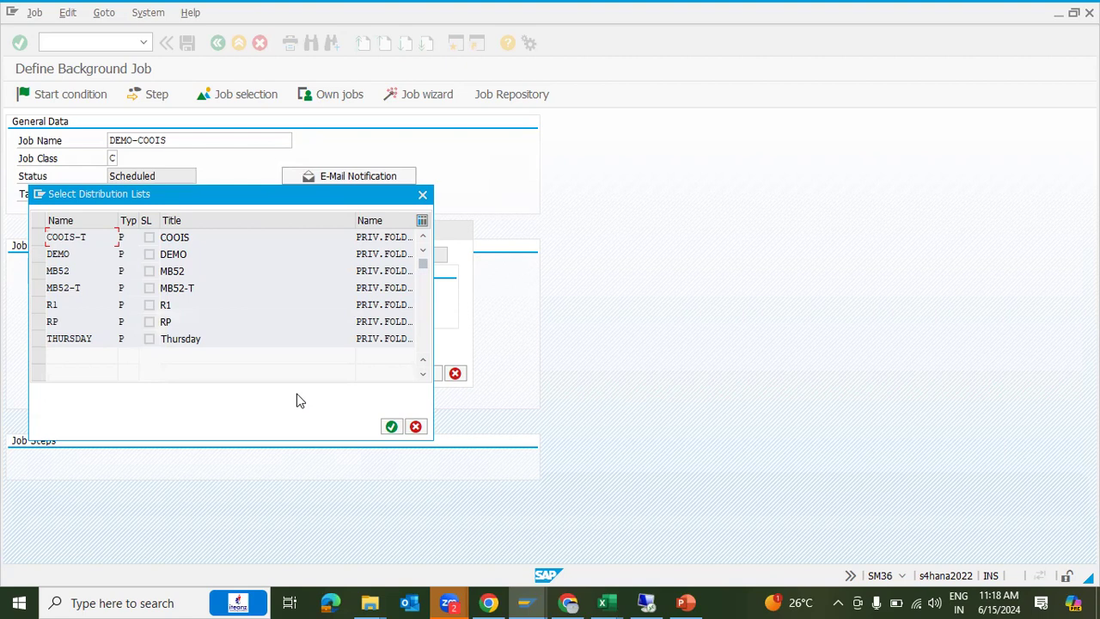
{"action": "left_click", "coordinate": [422, 195]}
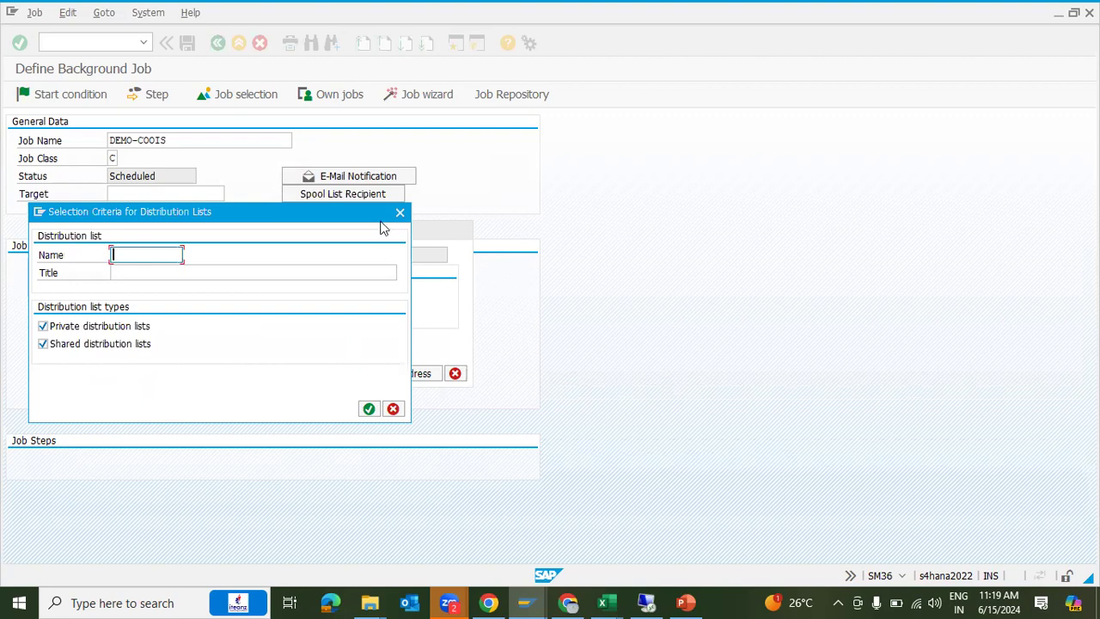
{"action": "left_click", "coordinate": [369, 409]}
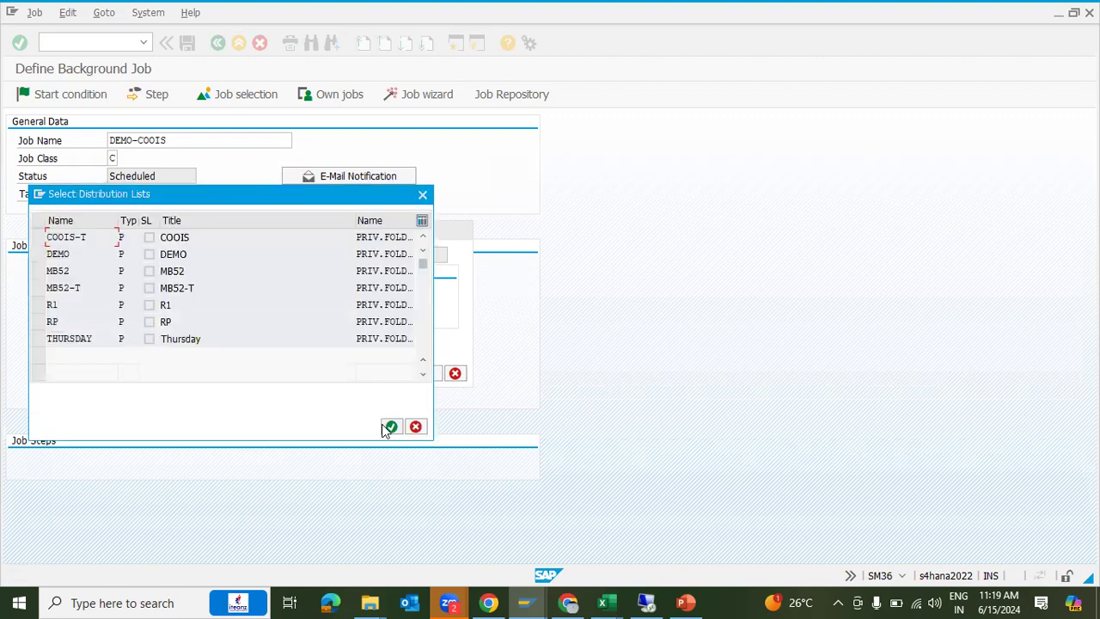
{"action": "double_click", "coordinate": [163, 253]}
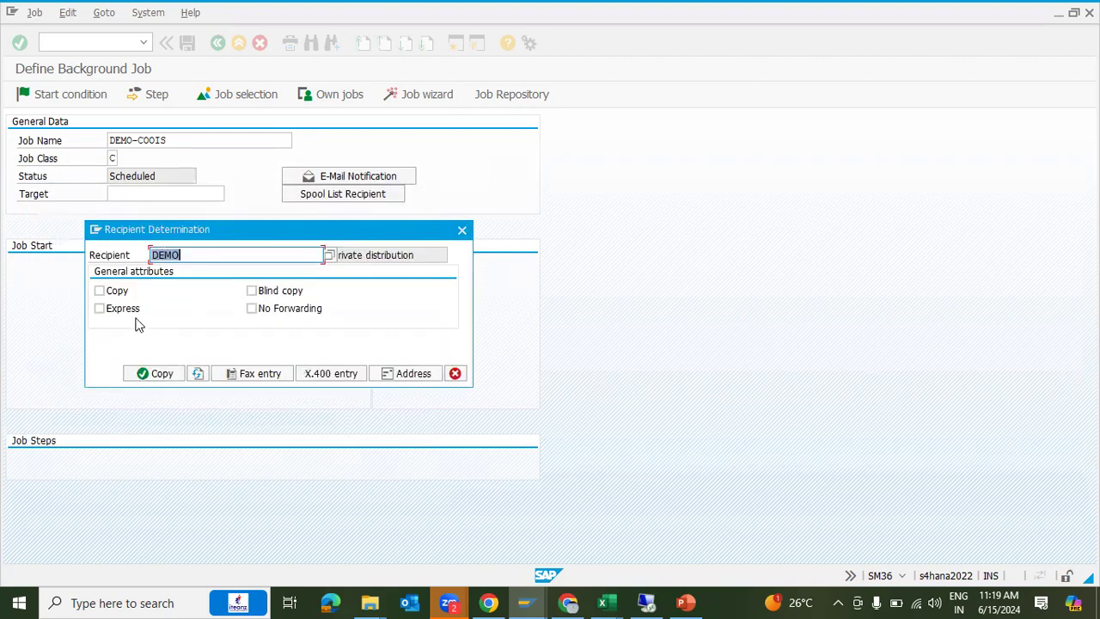
{"action": "left_click", "coordinate": [116, 293]}
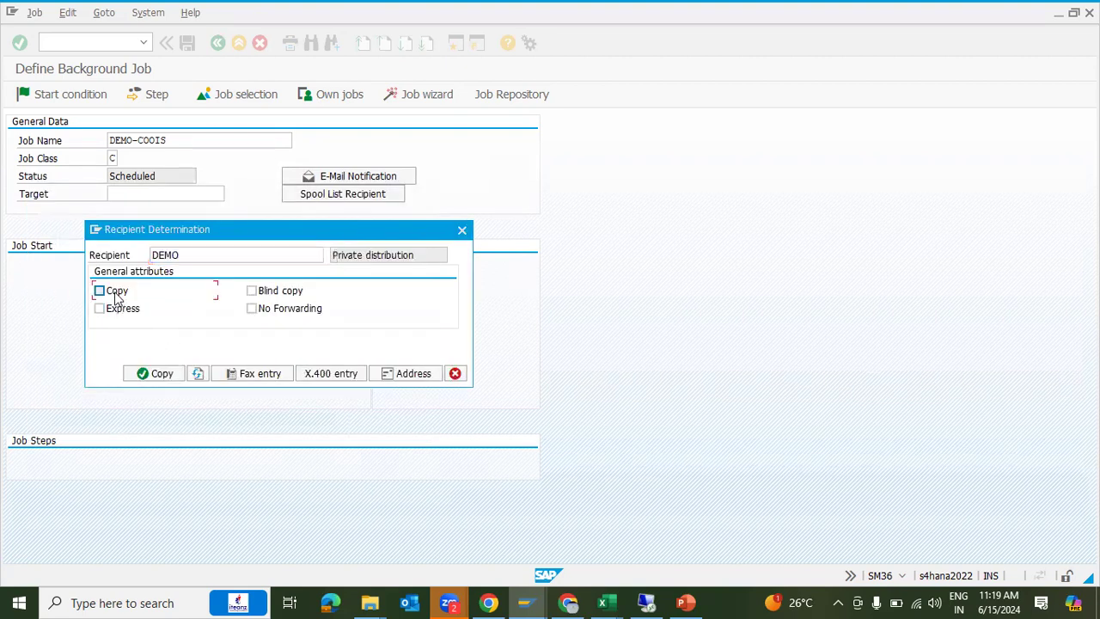
{"action": "left_click", "coordinate": [159, 374]}
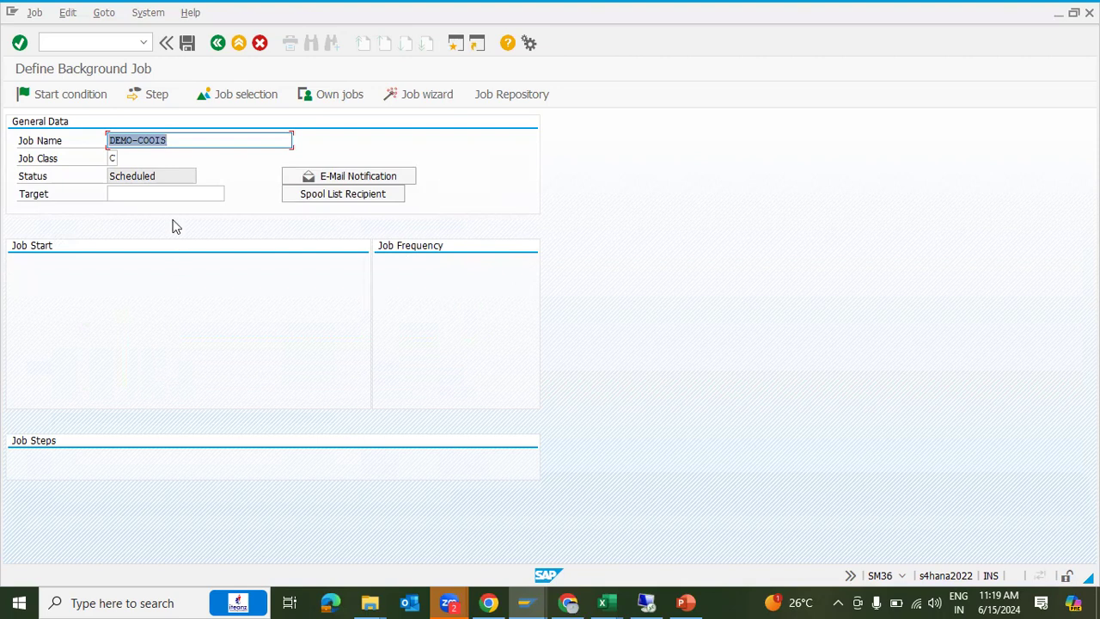
Start a job step and enter the ABAP program name PPIO_ENTRY, copied from cell F14 of the Excel notes.
{"action": "left_click", "coordinate": [165, 95]}
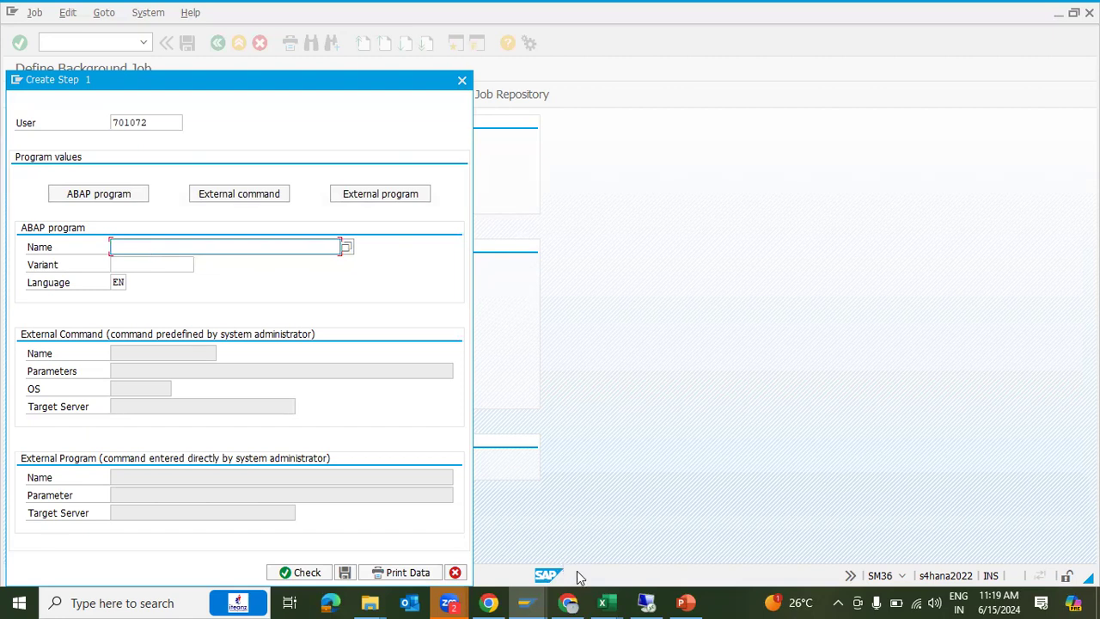
{"action": "mouse_move", "coordinate": [603, 602]}
{"action": "left_click", "coordinate": [646, 536]}
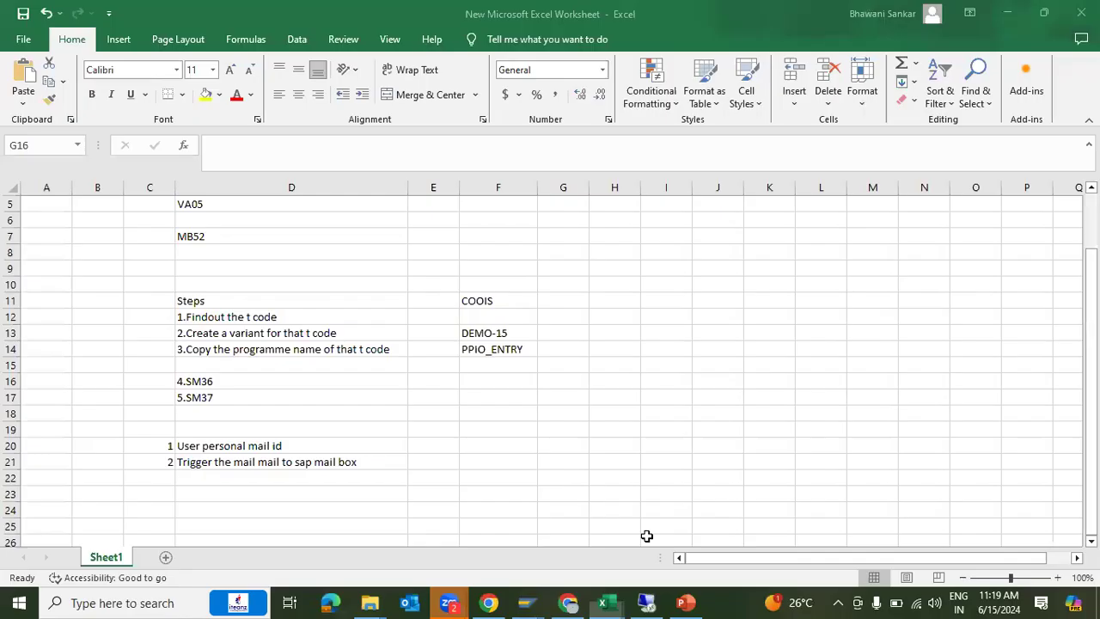
{"action": "left_click", "coordinate": [499, 348]}
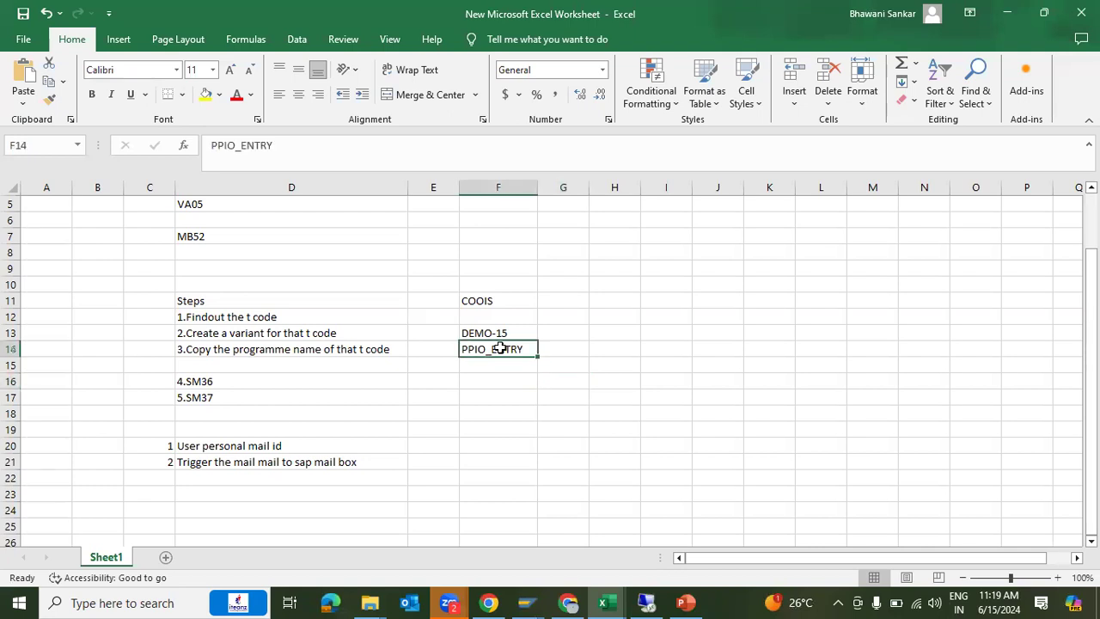
{"action": "key", "text": "ctrl+c"}
{"action": "key", "text": "alt+Tab"}
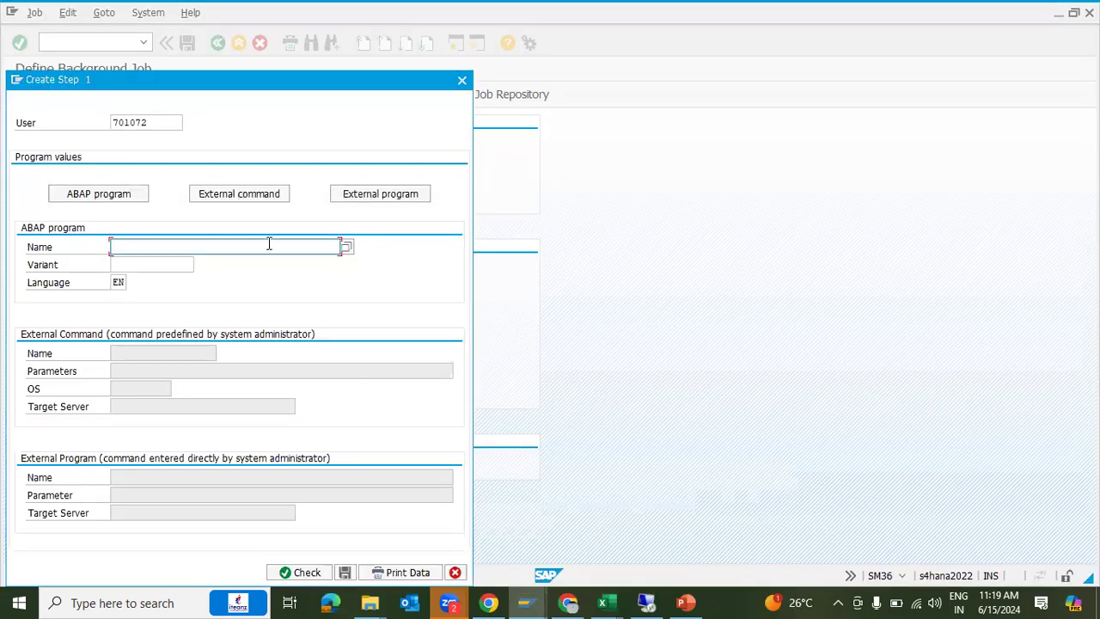
{"action": "key", "text": "ctrl+v"}
Choose variant DEMO-15 for the ABAP program, check and save the job step, and return to the job definition.
{"action": "left_click", "coordinate": [192, 265]}
{"action": "left_click", "coordinate": [201, 266]}
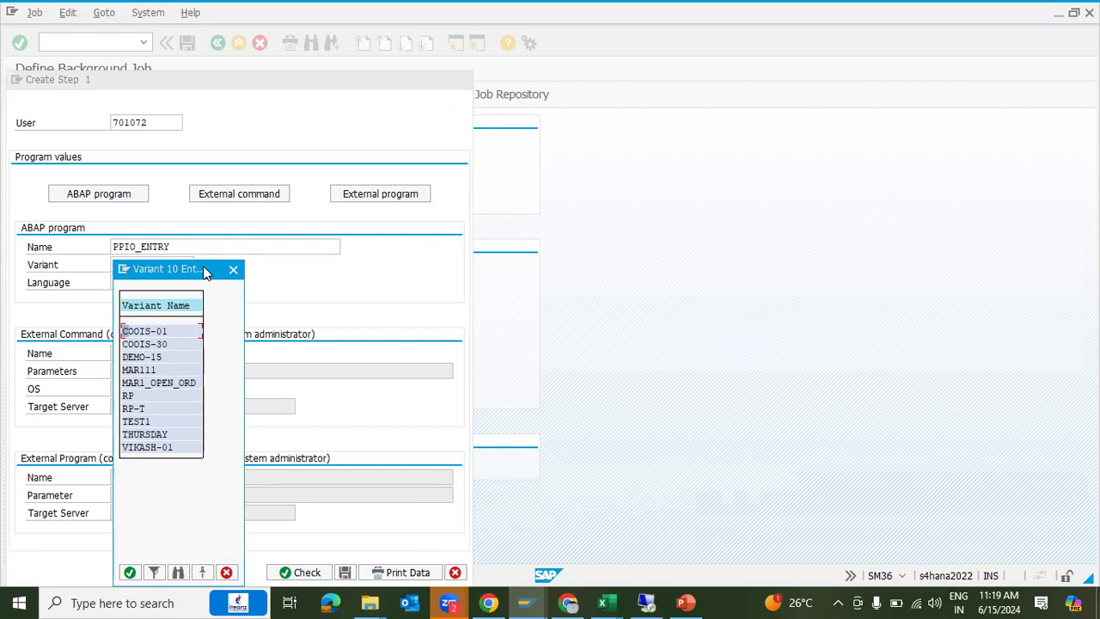
{"action": "double_click", "coordinate": [146, 358]}
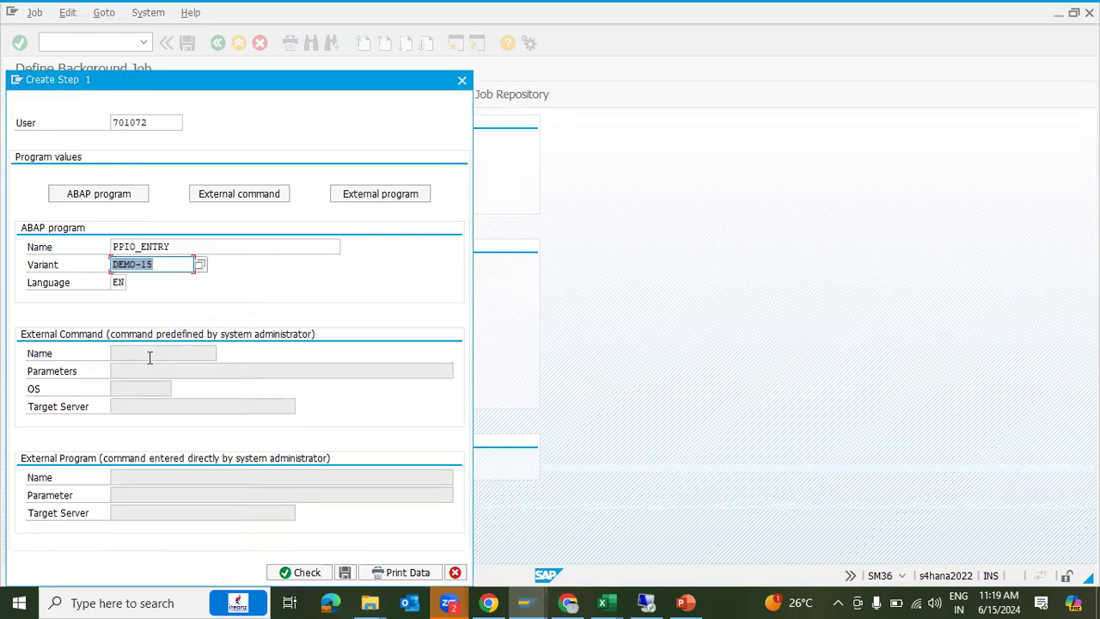
{"action": "left_click", "coordinate": [290, 575]}
{"action": "left_click", "coordinate": [343, 575]}
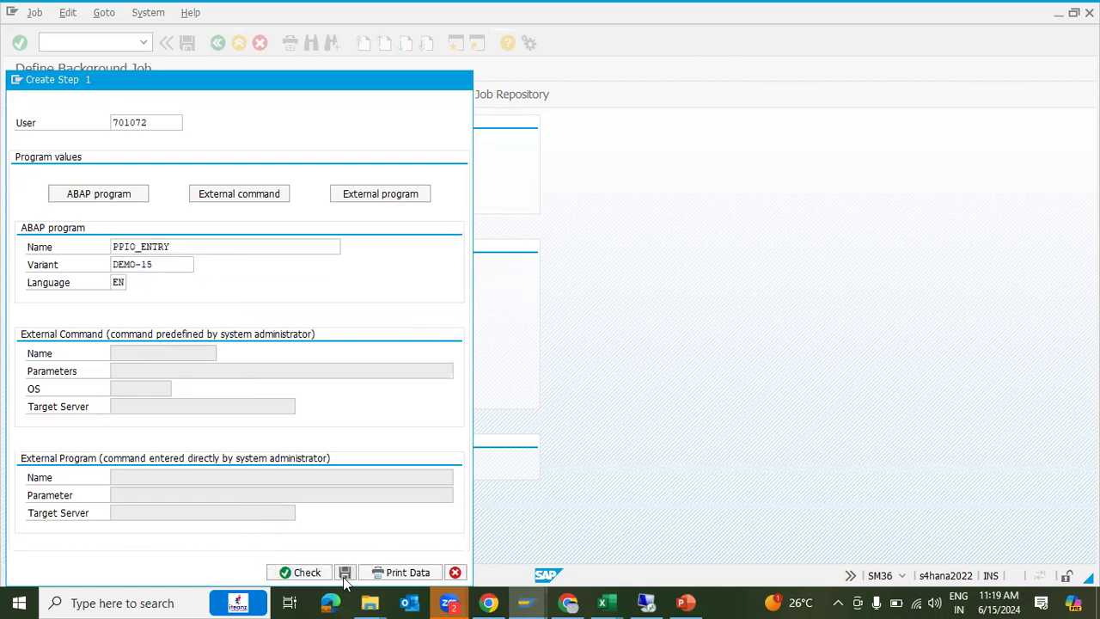
{"action": "key", "text": "F3"}
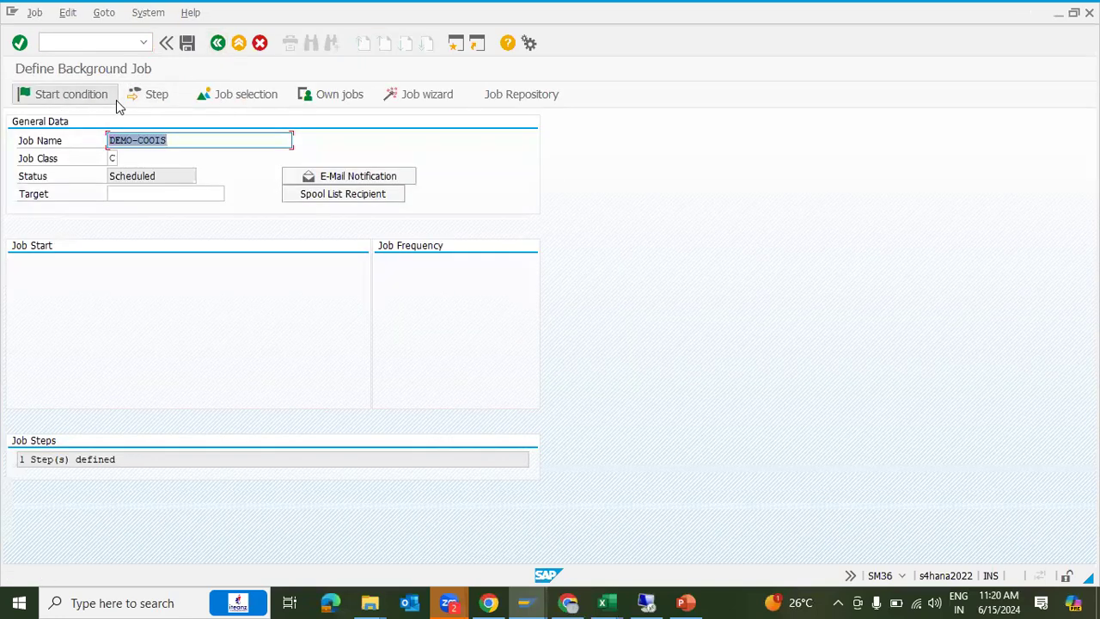
Define the job's start condition by date and time with 15.06.2024 as the scheduled start date.
{"action": "left_click", "coordinate": [88, 100]}
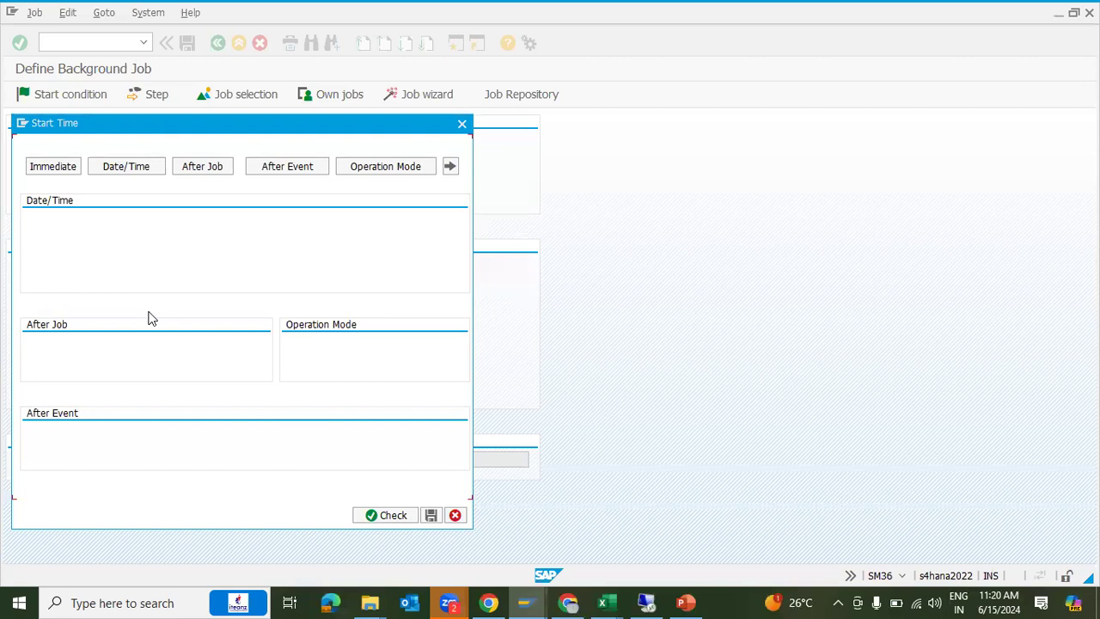
{"action": "left_click", "coordinate": [139, 168]}
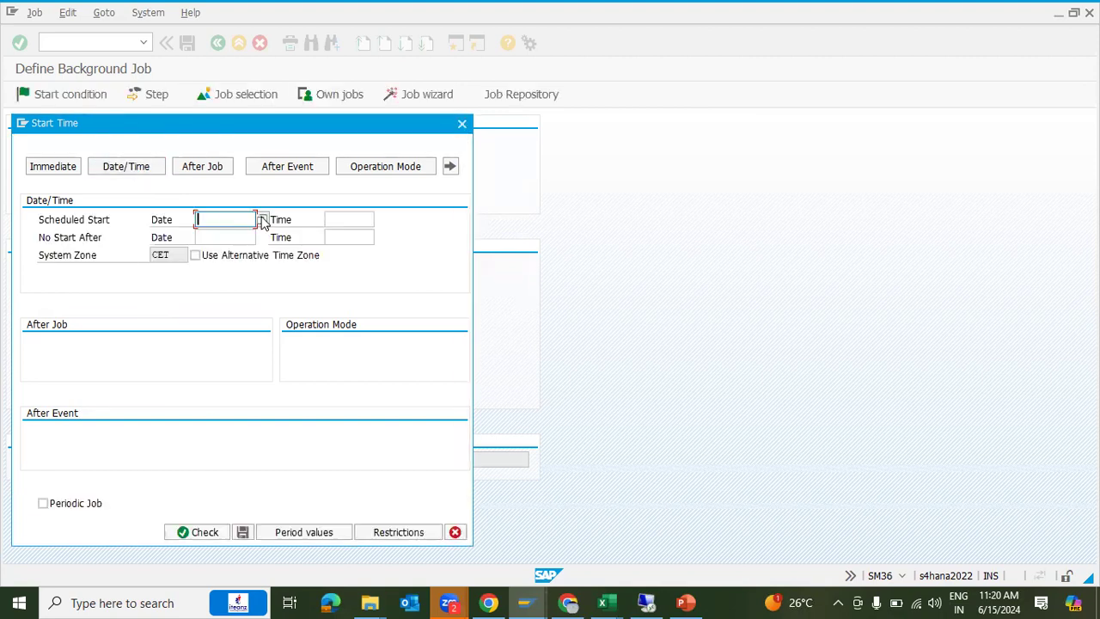
{"action": "left_click", "coordinate": [261, 220]}
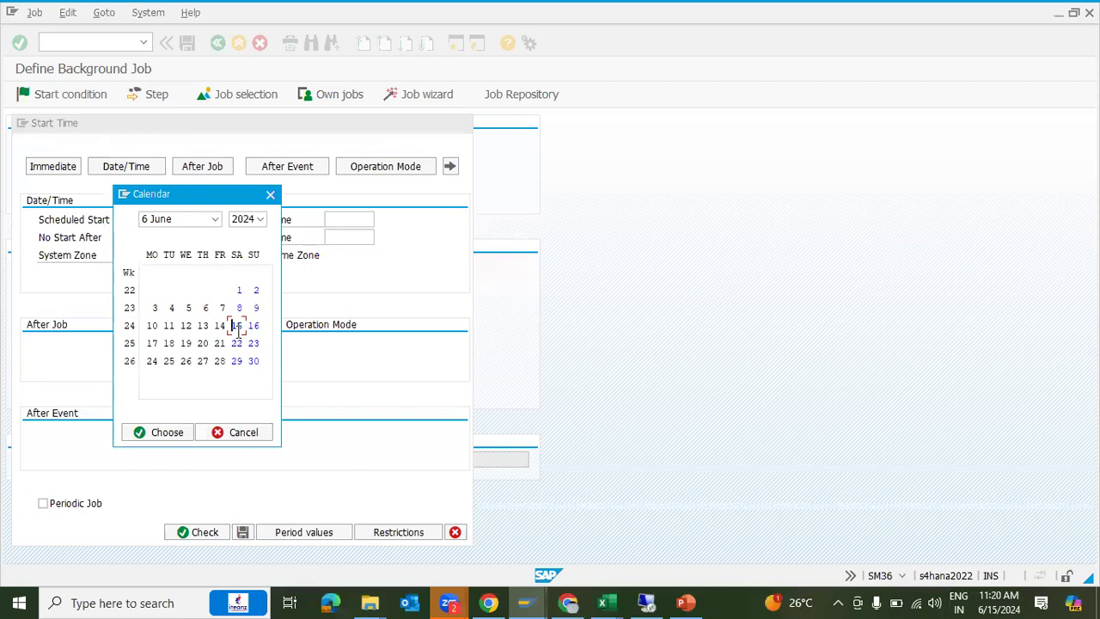
{"action": "double_click", "coordinate": [237, 326]}
{"action": "left_click", "coordinate": [352, 219]}
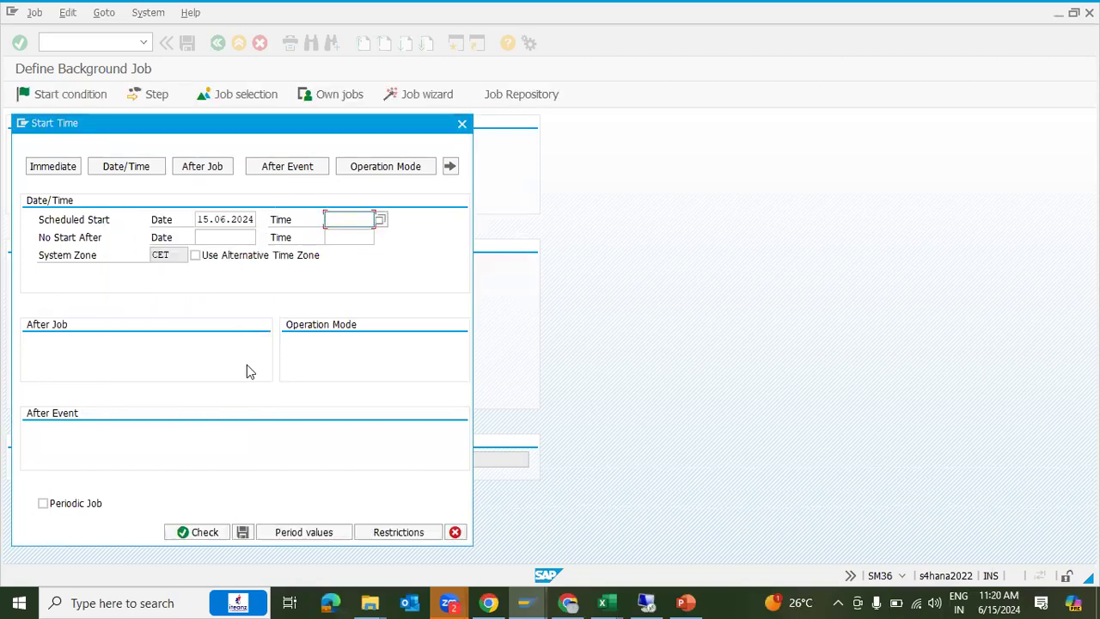
Make the job periodic and save a weekly period for it.
{"action": "left_click", "coordinate": [69, 505]}
{"action": "left_click", "coordinate": [329, 534]}
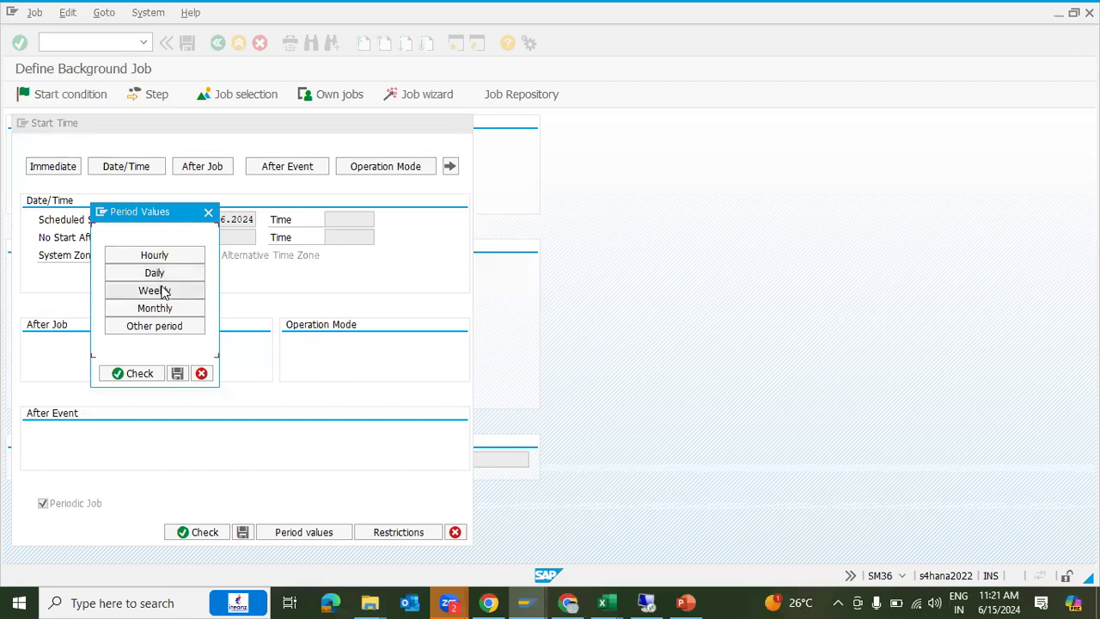
{"action": "left_click", "coordinate": [176, 292]}
{"action": "left_click", "coordinate": [177, 373]}
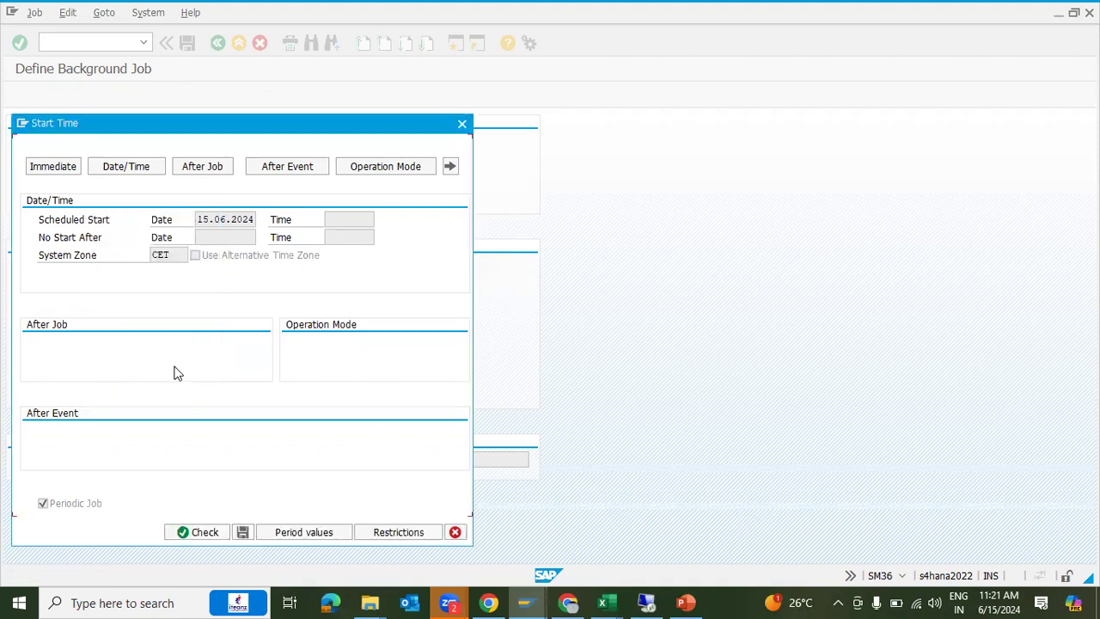
{"action": "left_click", "coordinate": [398, 532]}
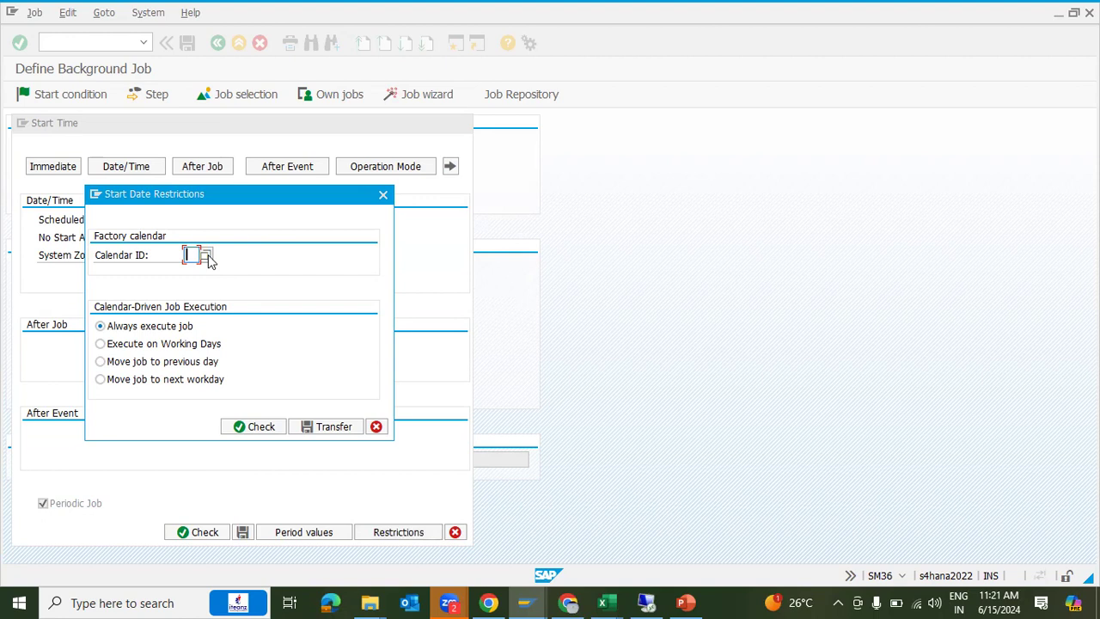
{"action": "left_click", "coordinate": [198, 346]}
{"action": "left_click", "coordinate": [384, 196]}
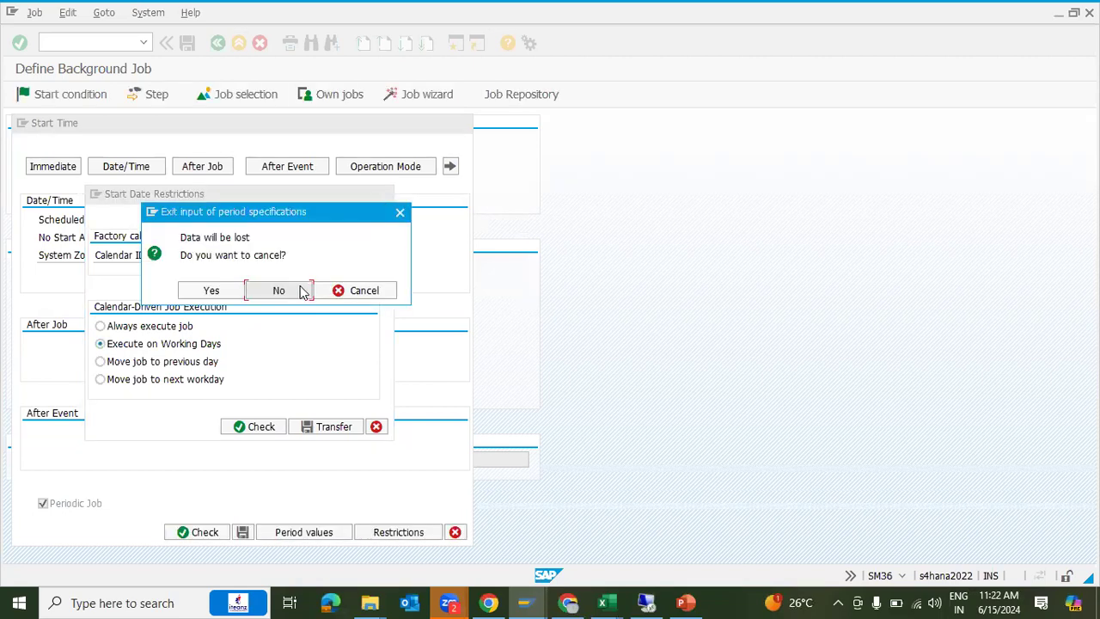
{"action": "left_click", "coordinate": [288, 295]}
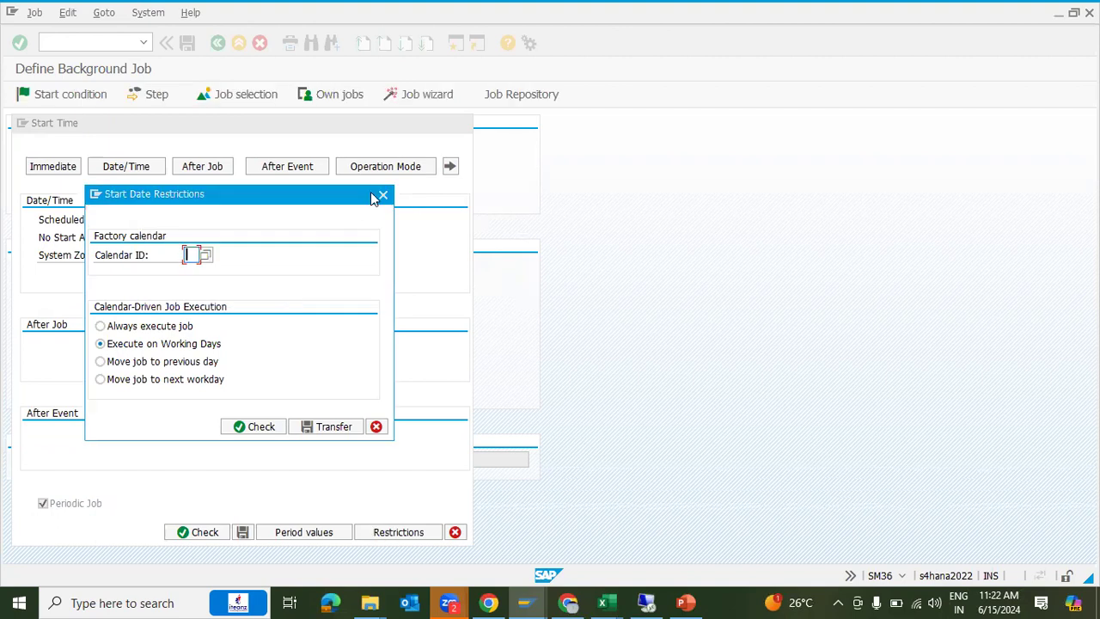
{"action": "left_click", "coordinate": [383, 196]}
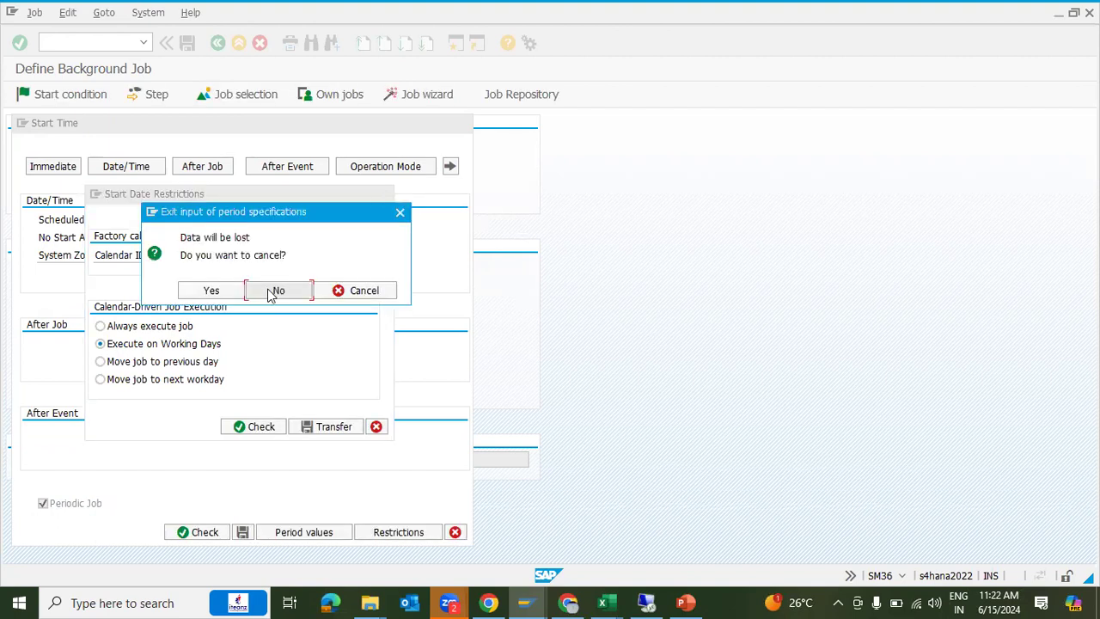
{"action": "left_click", "coordinate": [275, 292]}
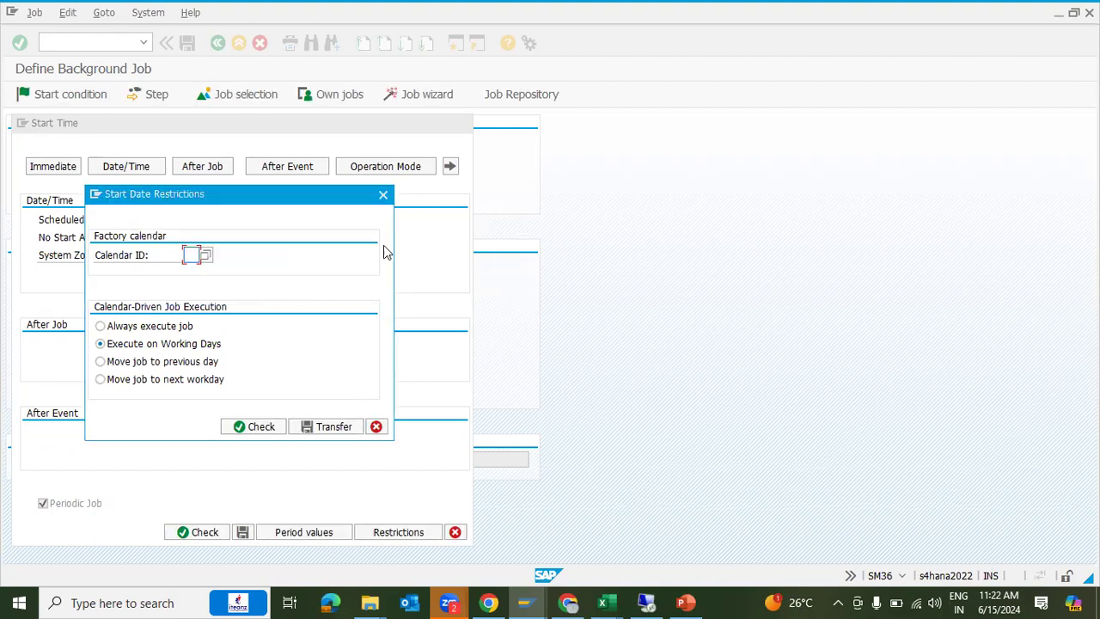
{"action": "left_click", "coordinate": [383, 194]}
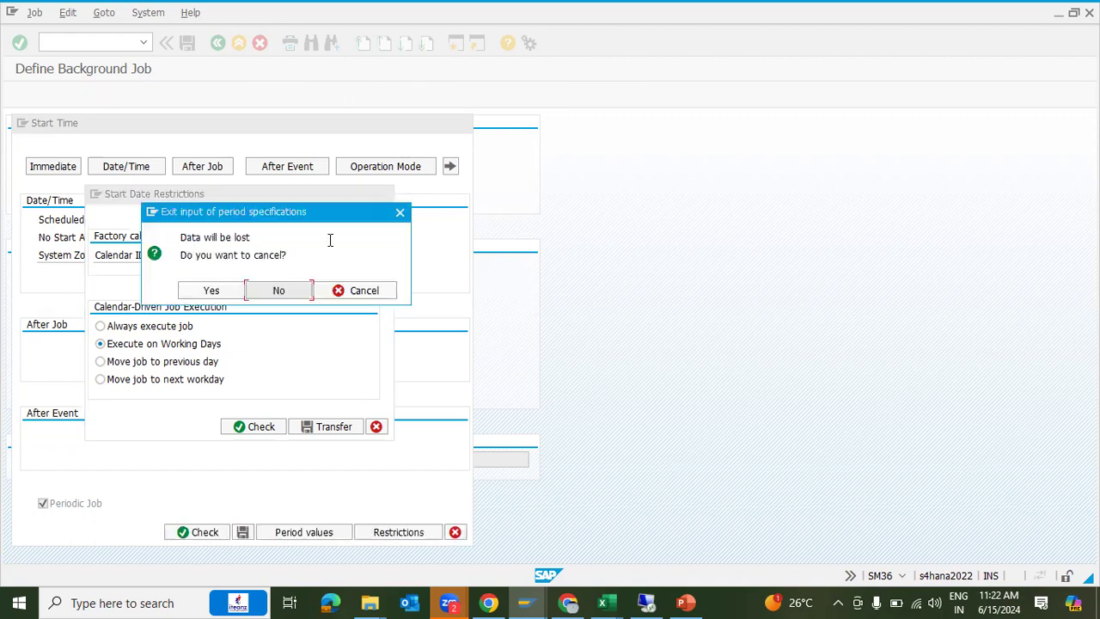
{"action": "left_click", "coordinate": [212, 292]}
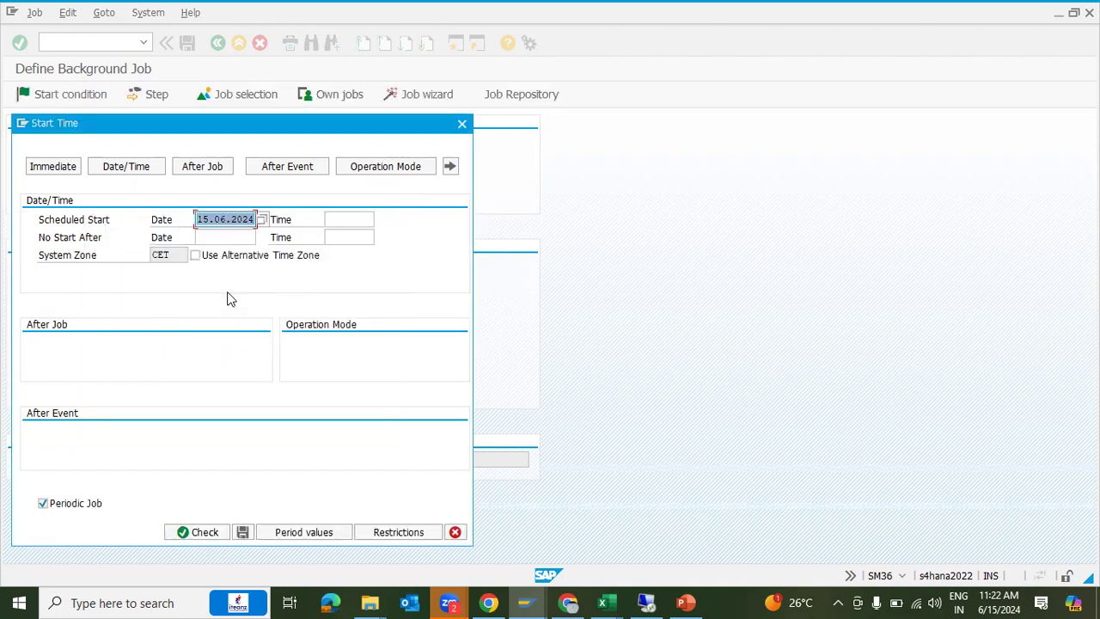
Clear the scheduled start date and the periodic job option, and set the job to start immediately.
{"action": "key", "text": "BackSpace"}
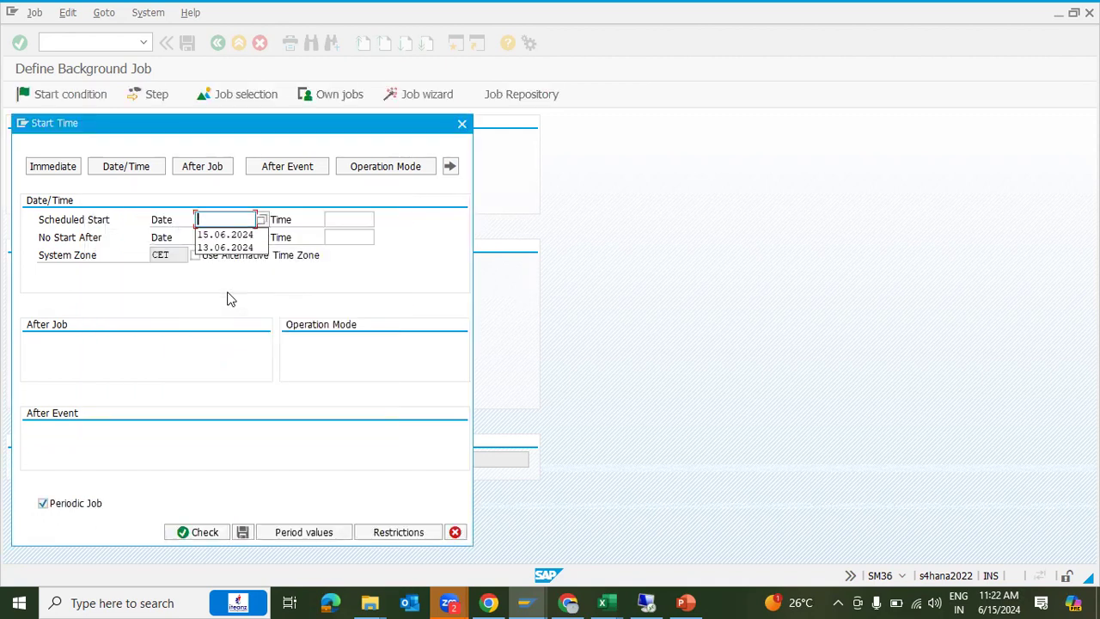
{"action": "left_click", "coordinate": [43, 504]}
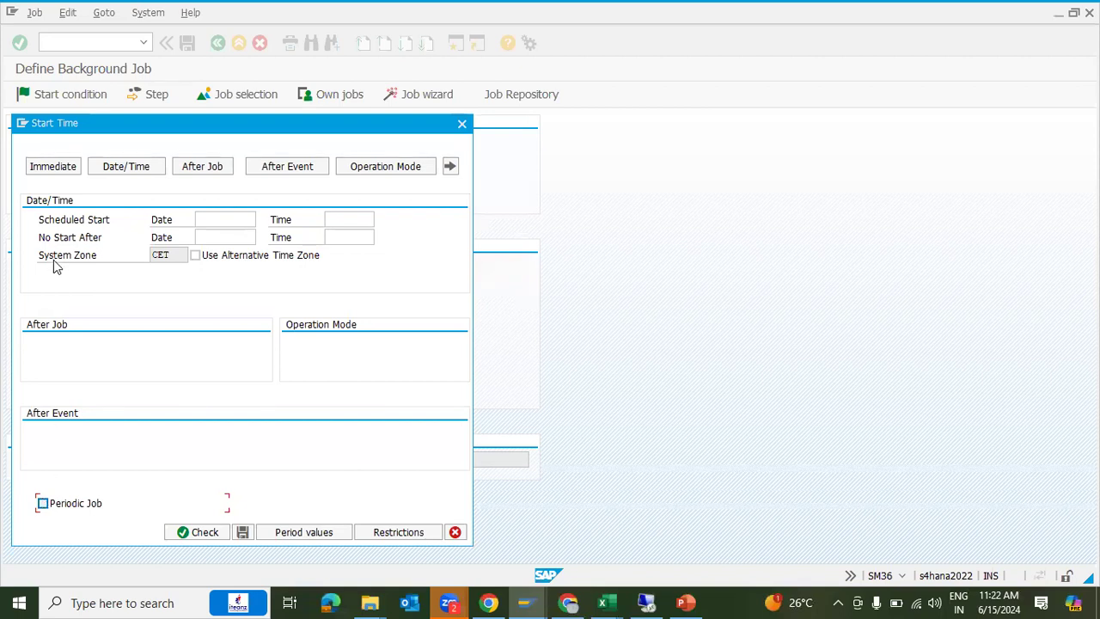
{"action": "left_click", "coordinate": [55, 168]}
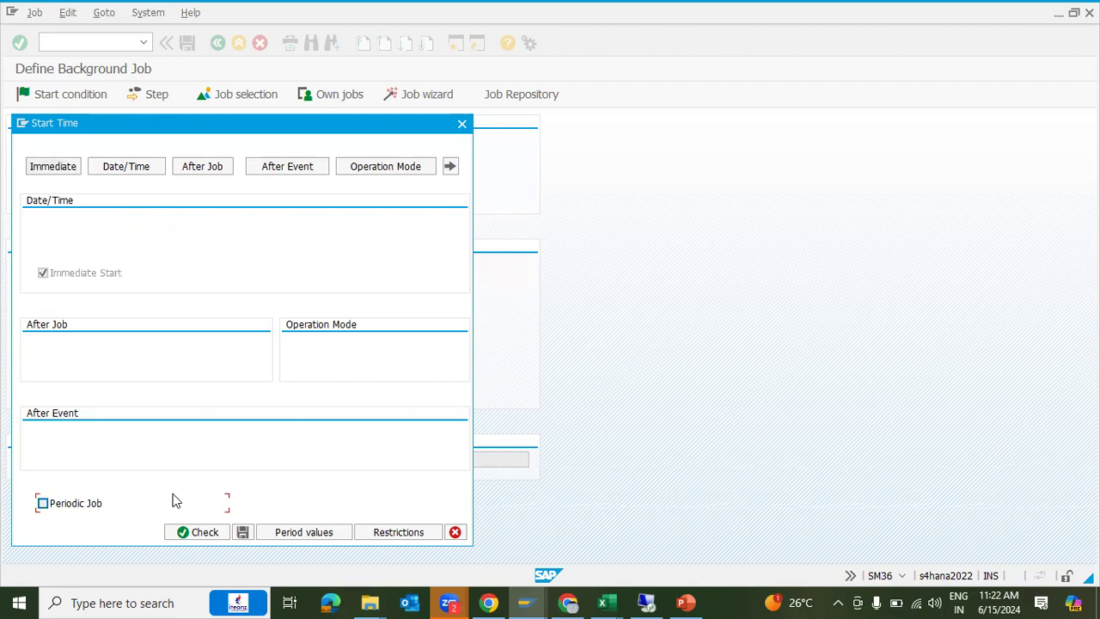
Check and save the immediate start condition, and save background job DEMO-COOIS.
{"action": "left_click", "coordinate": [194, 532]}
{"action": "left_click", "coordinate": [243, 532]}
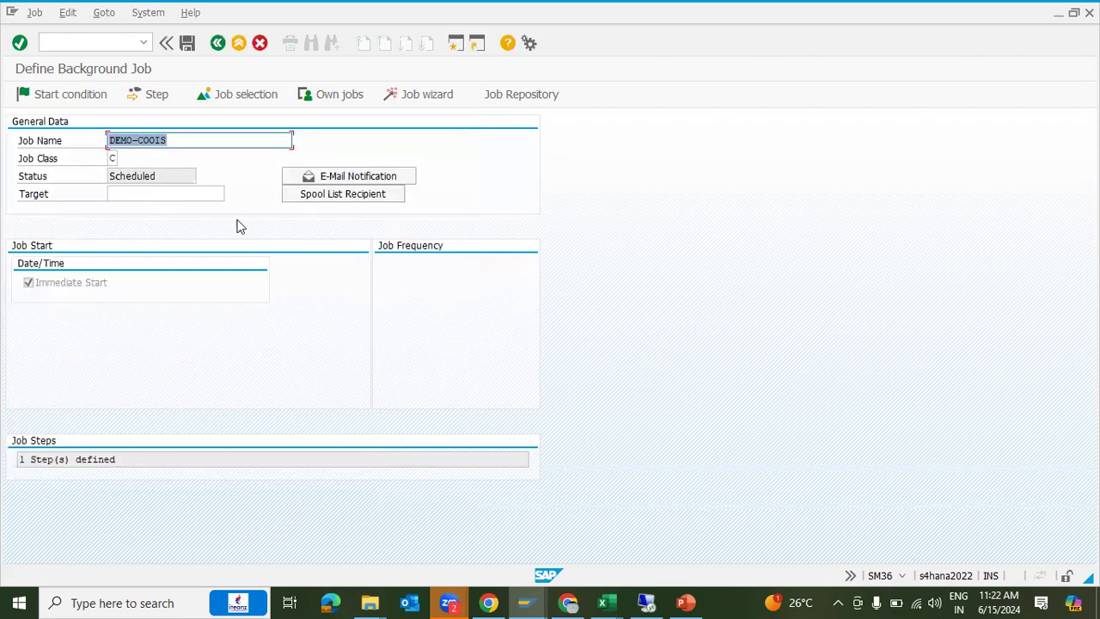
{"action": "left_click", "coordinate": [188, 44]}
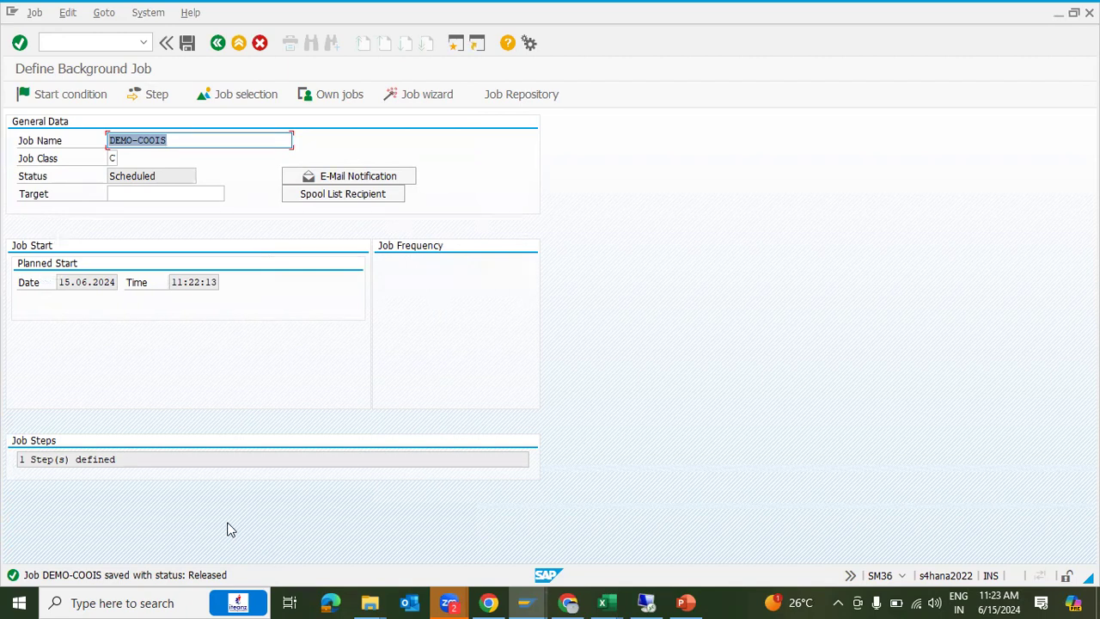
Open transaction SM37, include scheduled jobs in the status selection, and run the job selection for all own jobs dated 15.06.2024.
{"action": "left_click", "coordinate": [94, 45]}
{"action": "type", "text": "/NSM"}
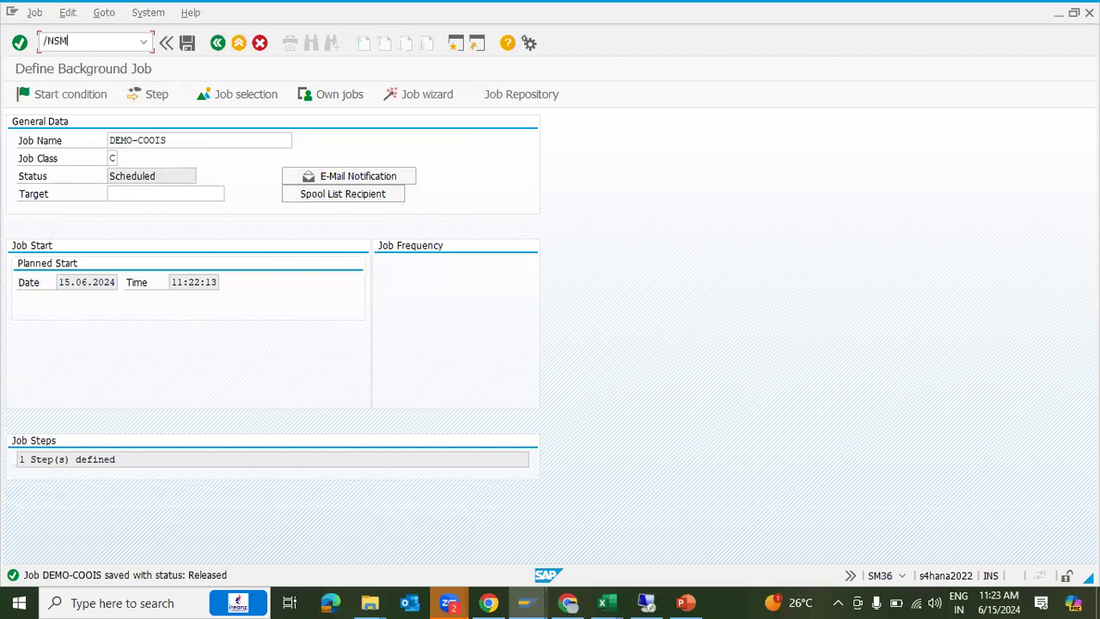
{"action": "type", "text": "37"}
{"action": "key", "text": "Return"}
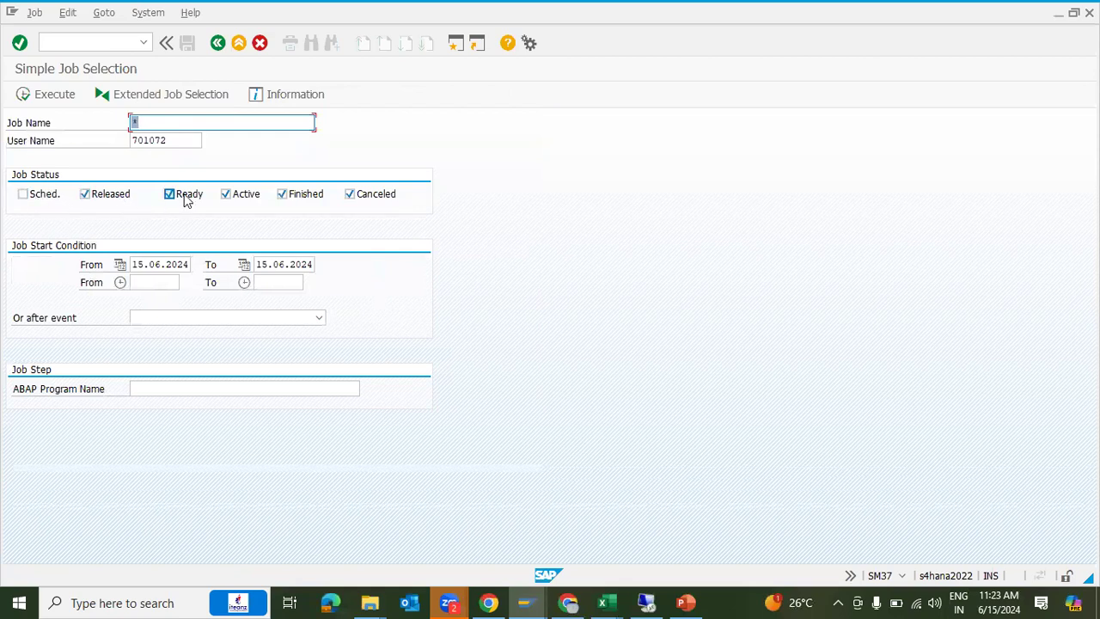
{"action": "left_click", "coordinate": [43, 200]}
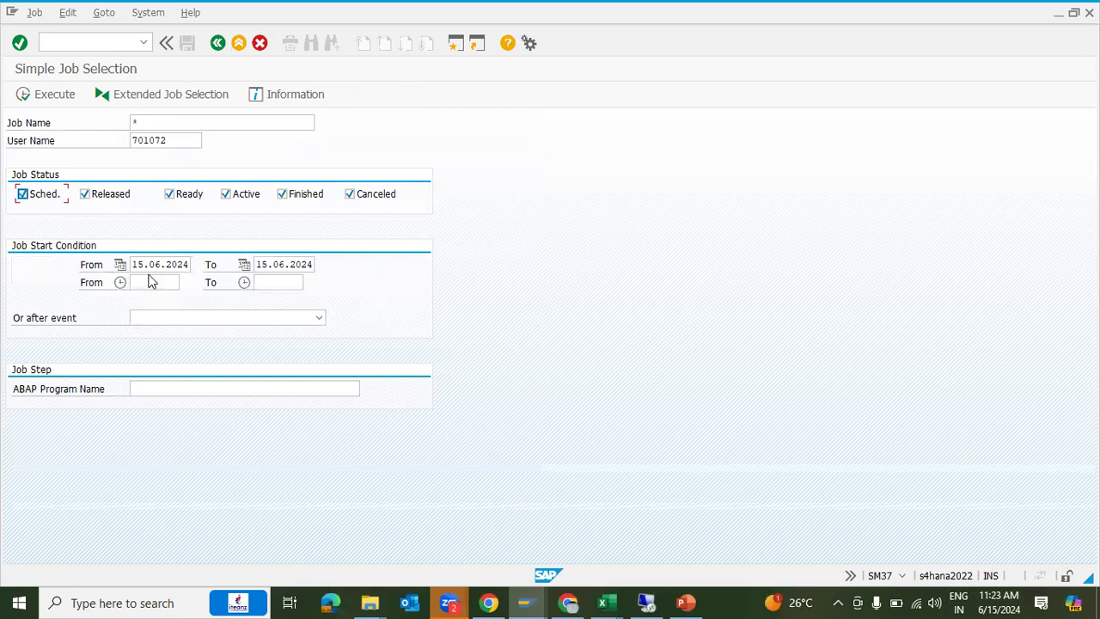
{"action": "left_click", "coordinate": [52, 98]}
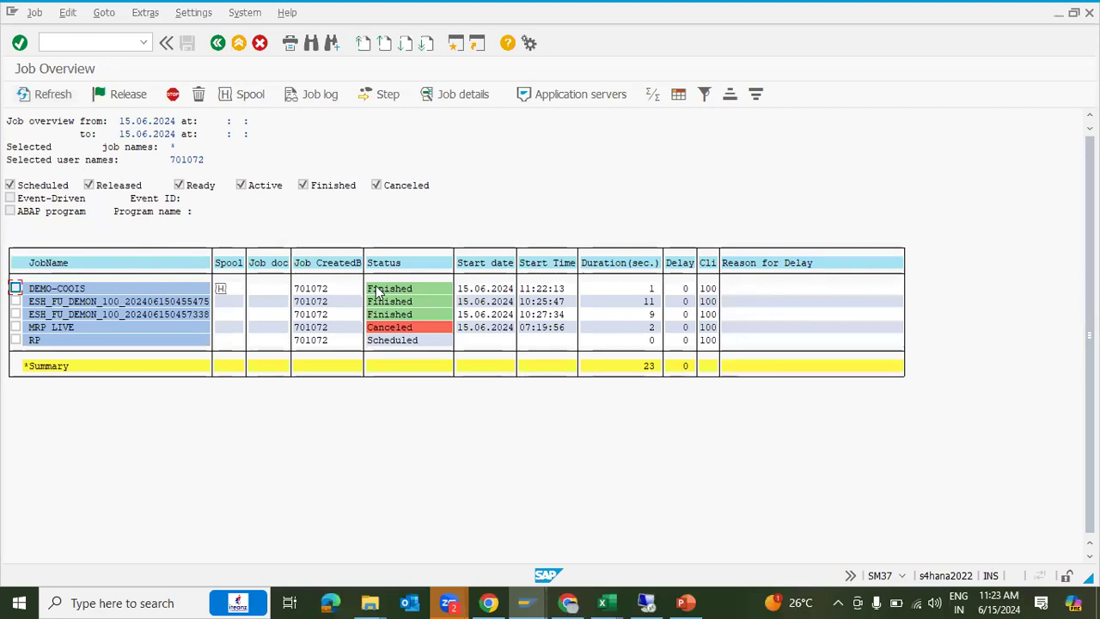
Open the spool list of job DEMO-COOIS and display the contents of its spool request.
{"action": "left_click", "coordinate": [222, 291]}
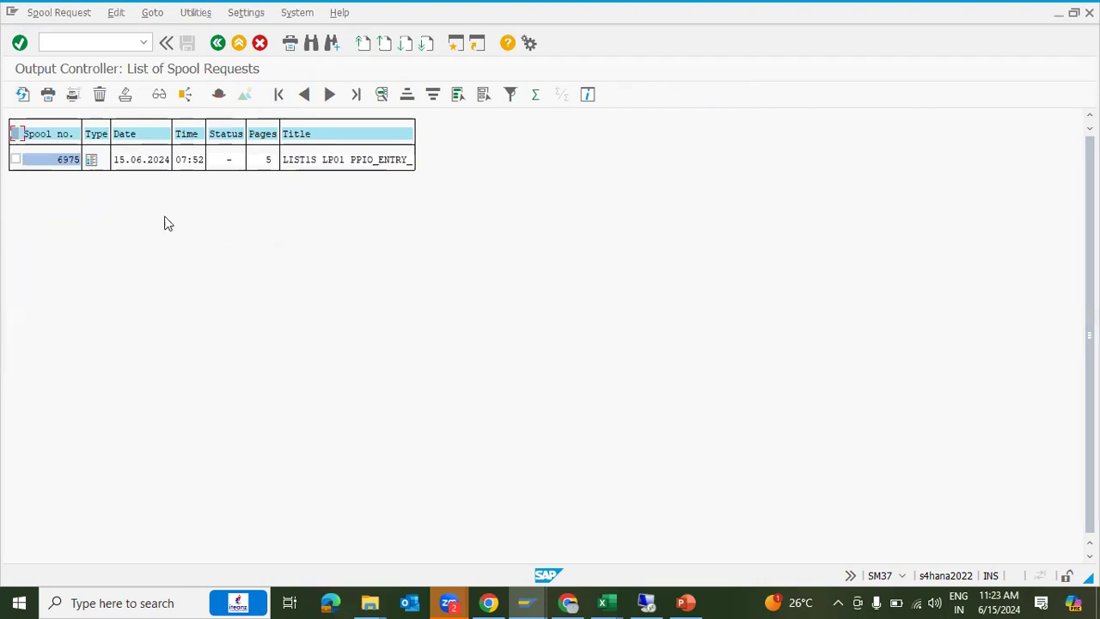
{"action": "left_click", "coordinate": [92, 161]}
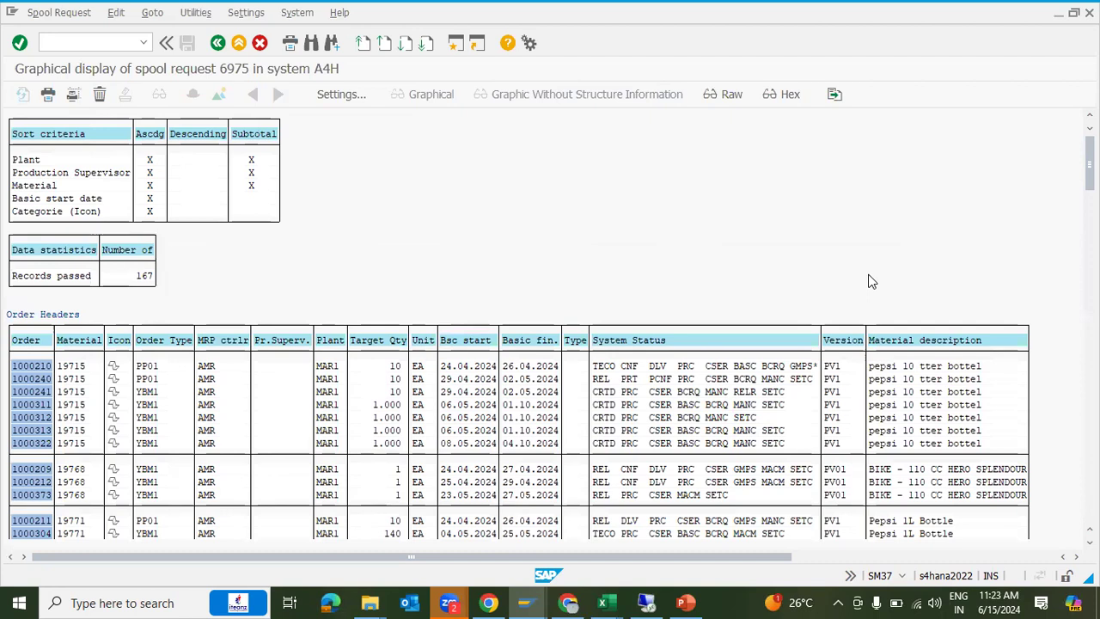
{"action": "mouse_move", "coordinate": [1090, 163]}
{"action": "left_mouse_down"}
{"action": "mouse_move", "coordinate": [1090, 359]}
{"action": "mouse_move", "coordinate": [1090, 163]}
{"action": "left_mouse_up"}
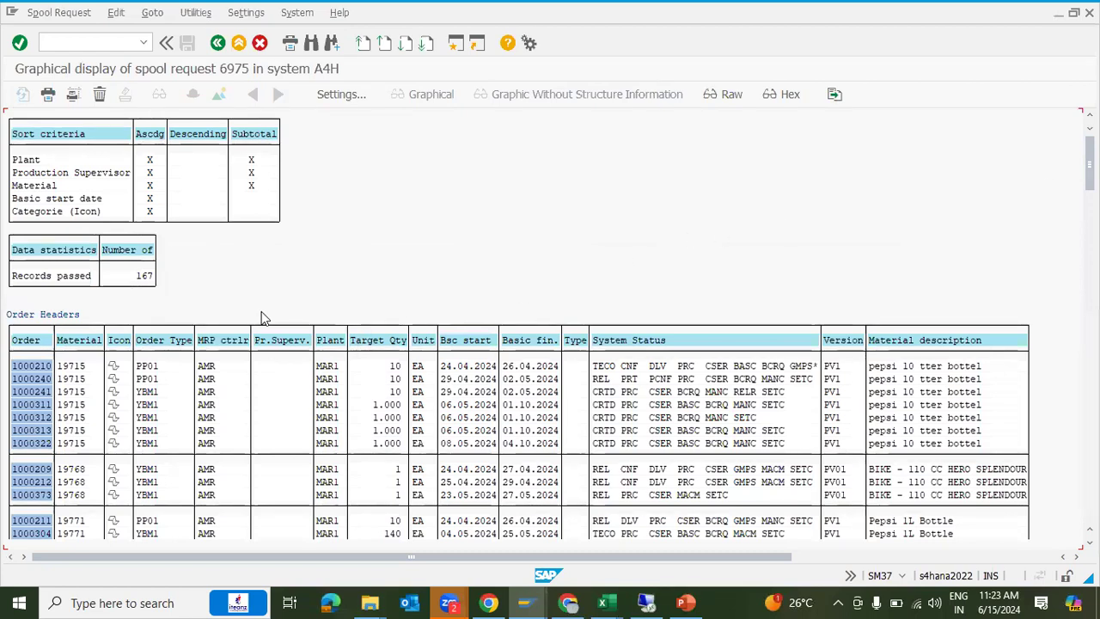
Go to transaction SBWP, open the unread inbox message for job DEMO-COOIS, Step 1, and display its attached list.
{"action": "left_click", "coordinate": [94, 43]}
{"action": "type", "text": "/NSBWP"}
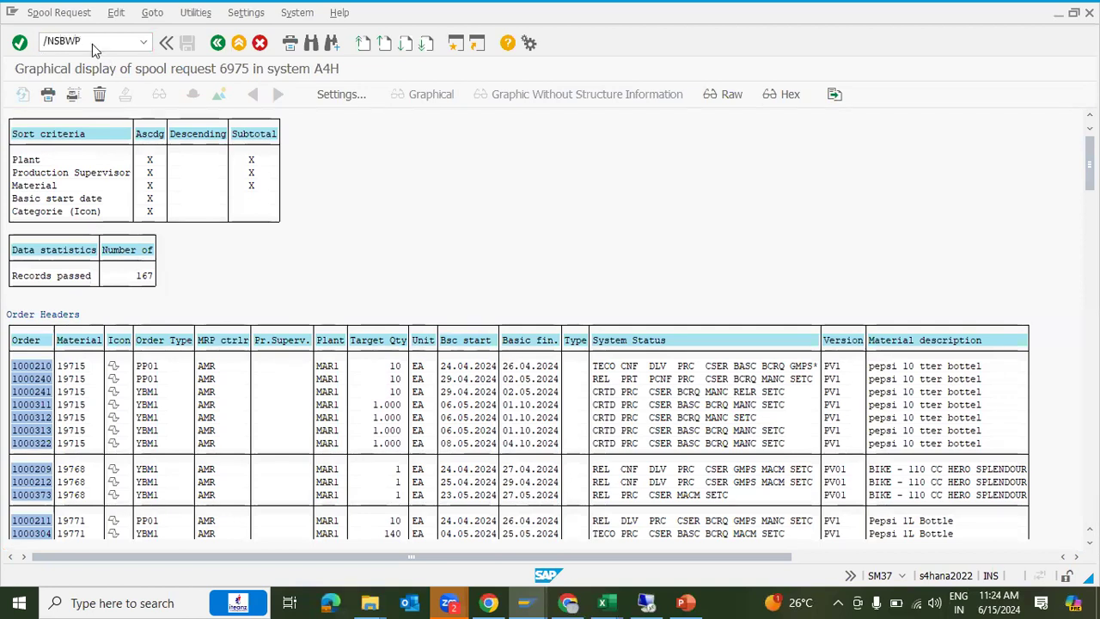
{"action": "key", "text": "Return"}
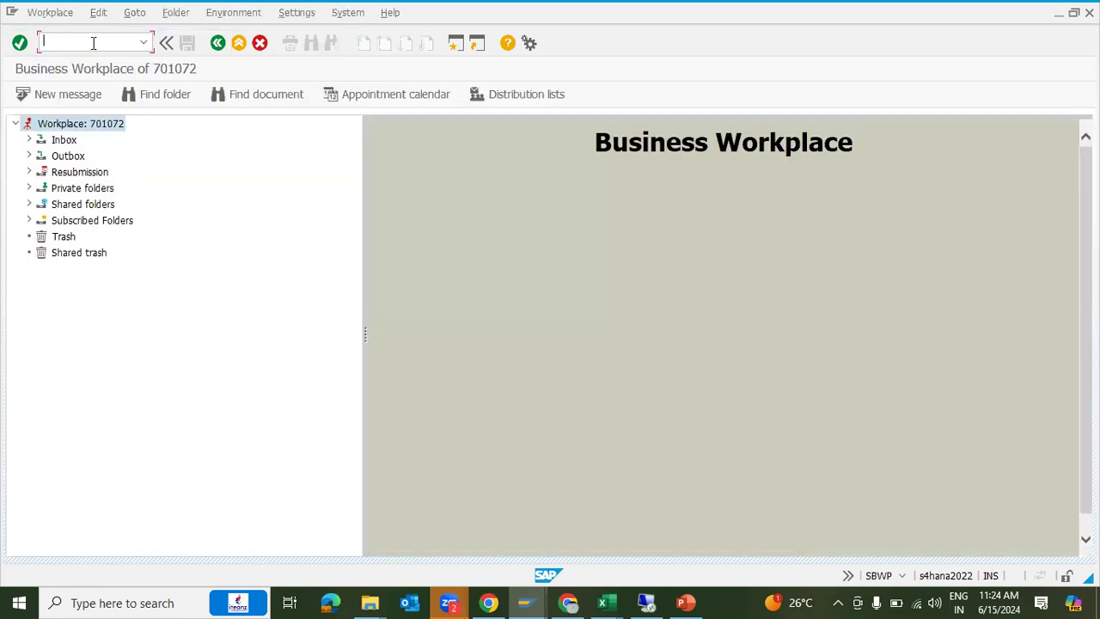
{"action": "left_click", "coordinate": [30, 139]}
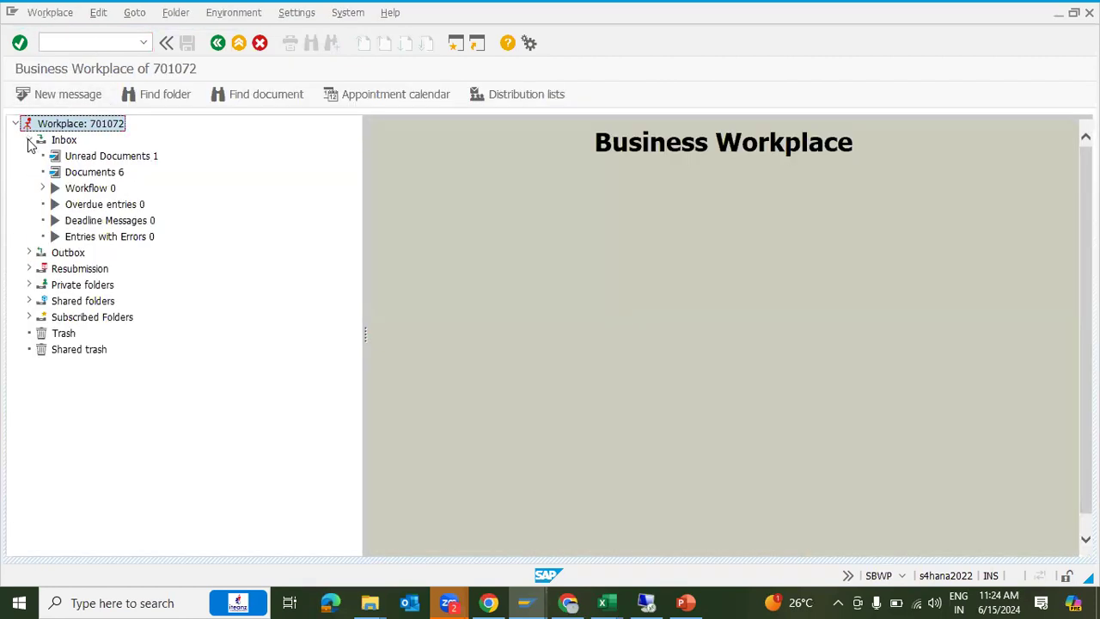
{"action": "left_click", "coordinate": [106, 158]}
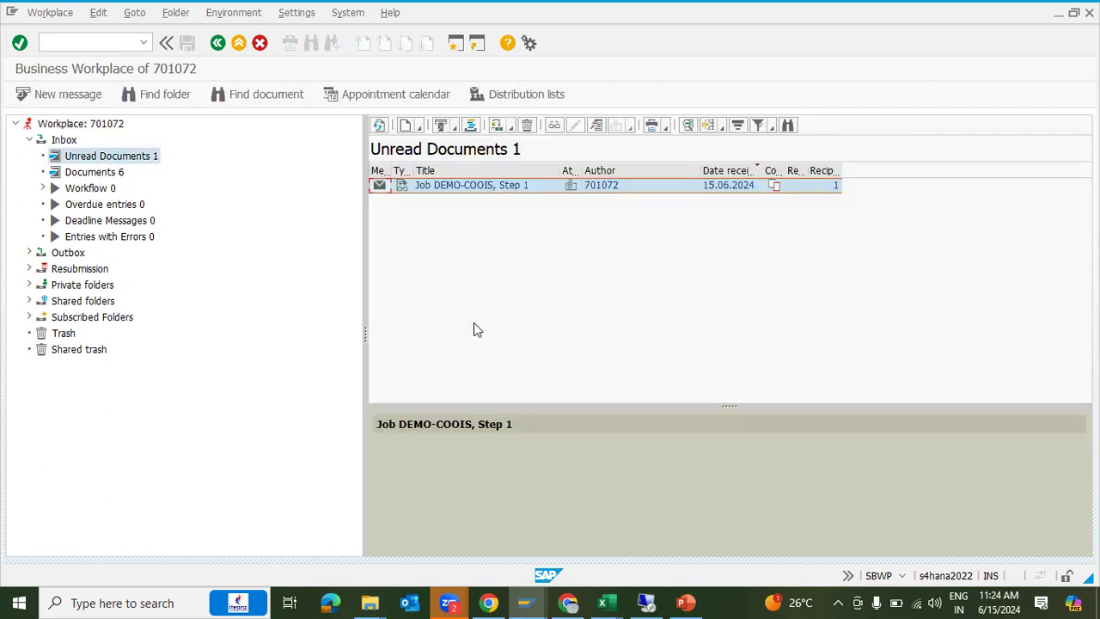
{"action": "double_click", "coordinate": [495, 185]}
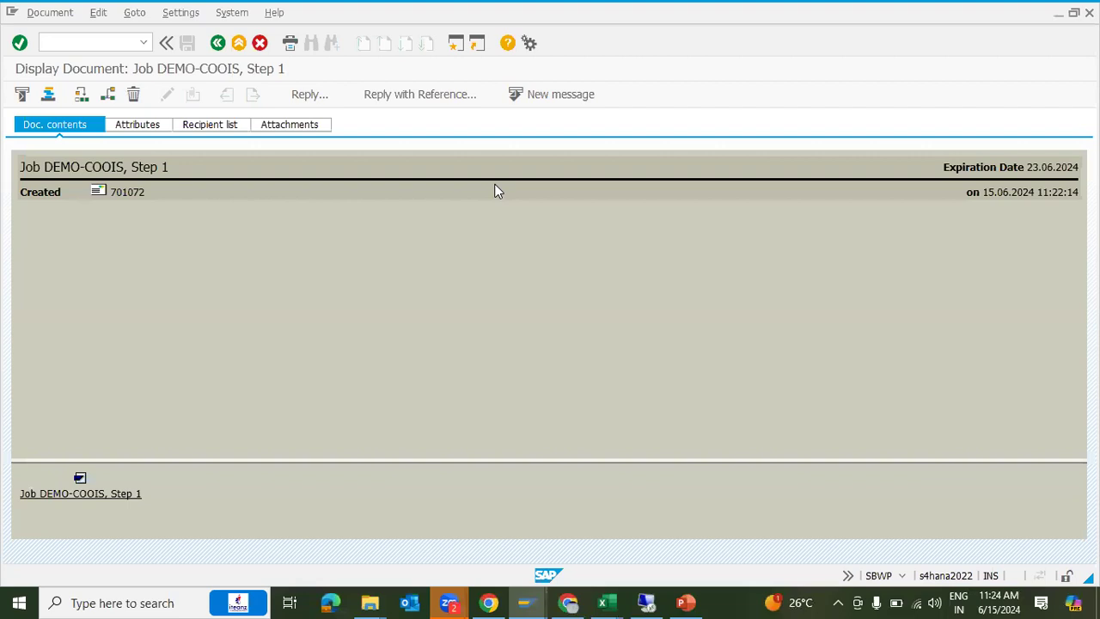
{"action": "left_click", "coordinate": [77, 496]}
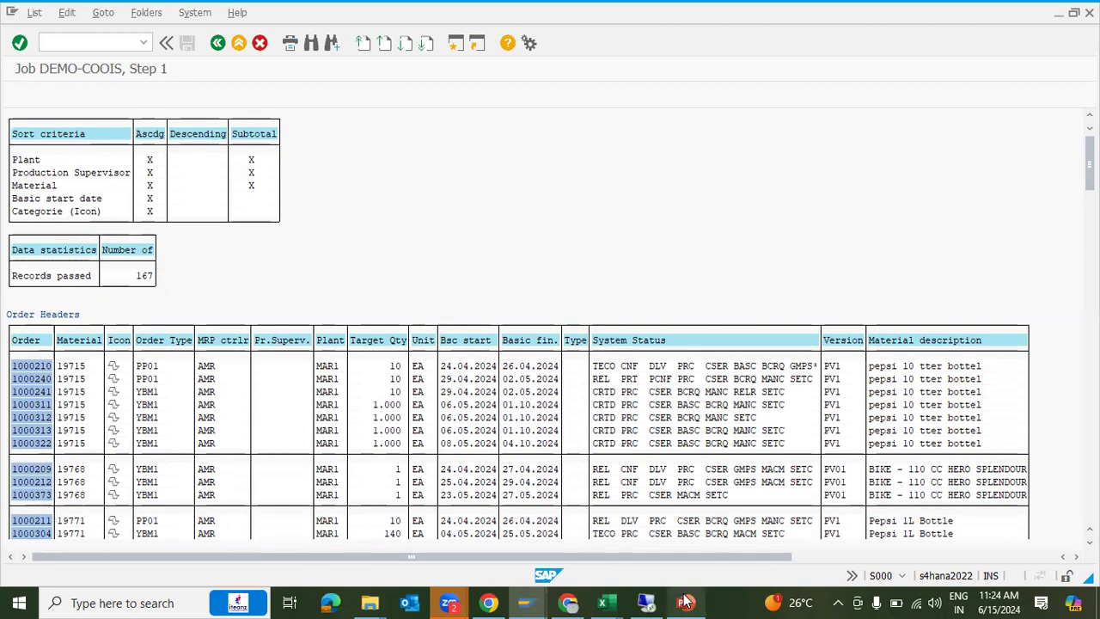
Switch to the BACK GROUND JOB presentation in PowerPoint to review the job scheduling steps.
{"action": "mouse_move", "coordinate": [685, 603]}
{"action": "left_click", "coordinate": [705, 541]}
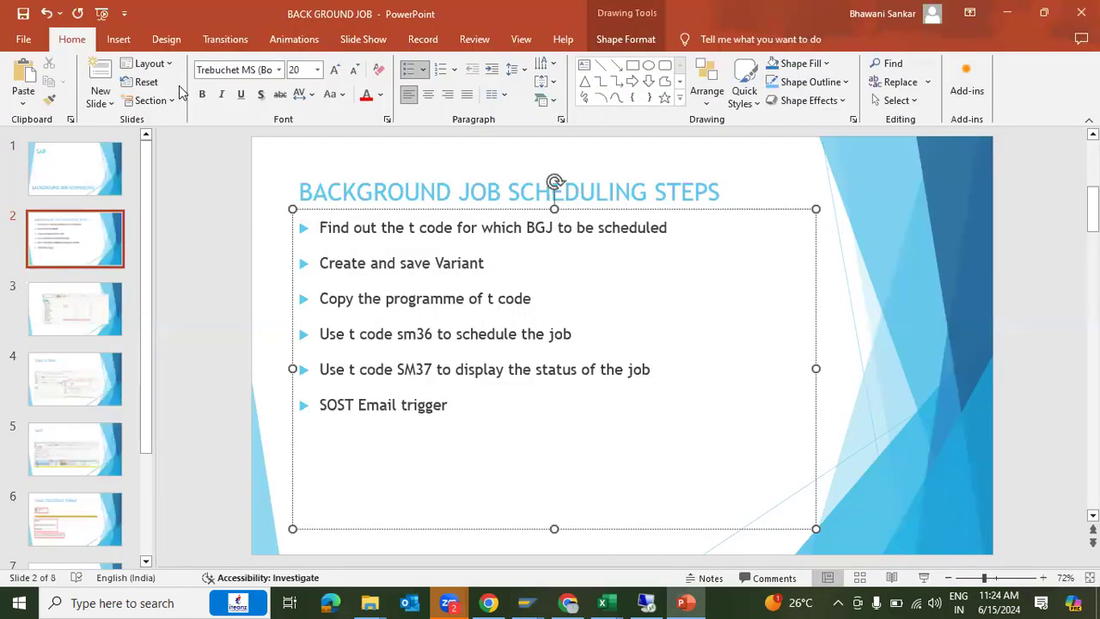
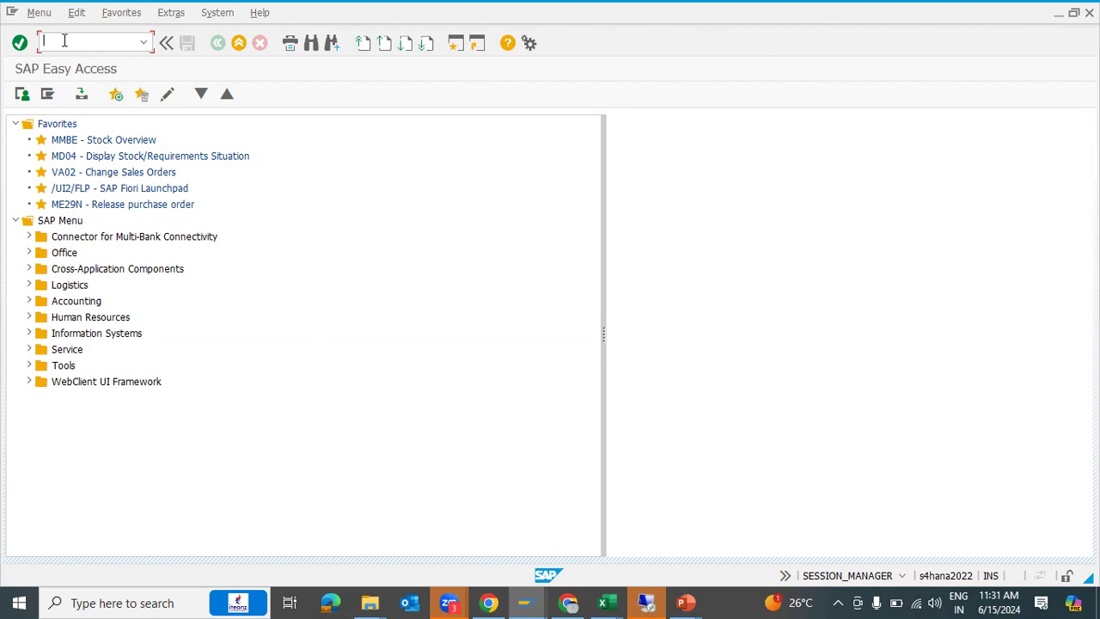
Open the Business Workplace with transaction SBWP, and return to SAP Easy Access.
{"action": "type", "text": "sbwp"}
{"action": "key", "text": "Return"}
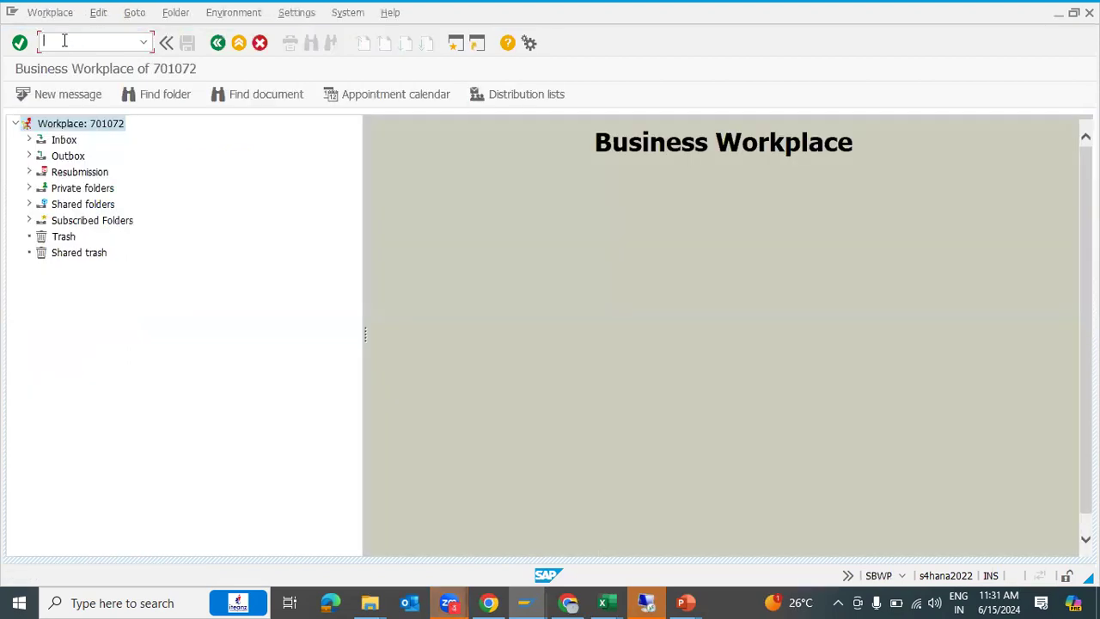
{"action": "left_click", "coordinate": [216, 42]}
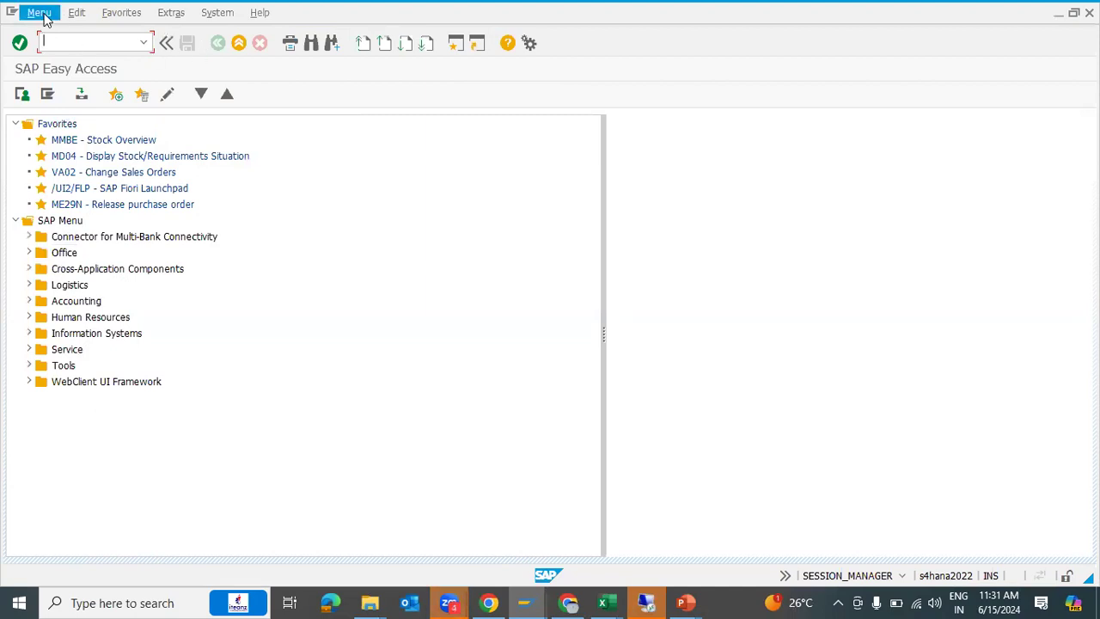
Create a new distribution list from the Business Workplace and assign it to the private folder area.
{"action": "left_click", "coordinate": [41, 14]}
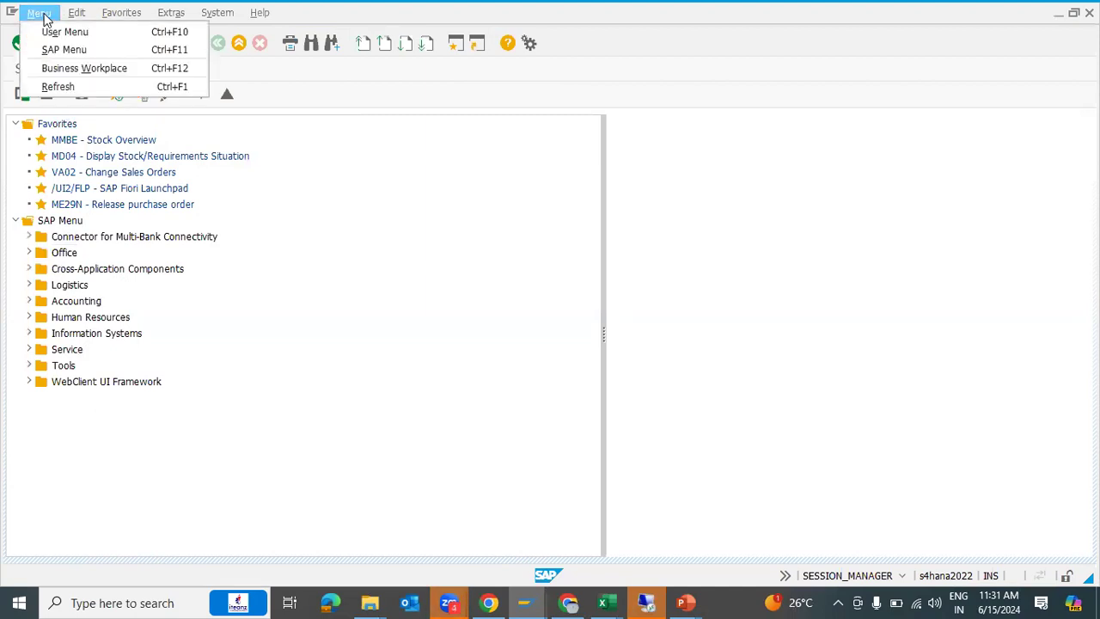
{"action": "left_click", "coordinate": [86, 68]}
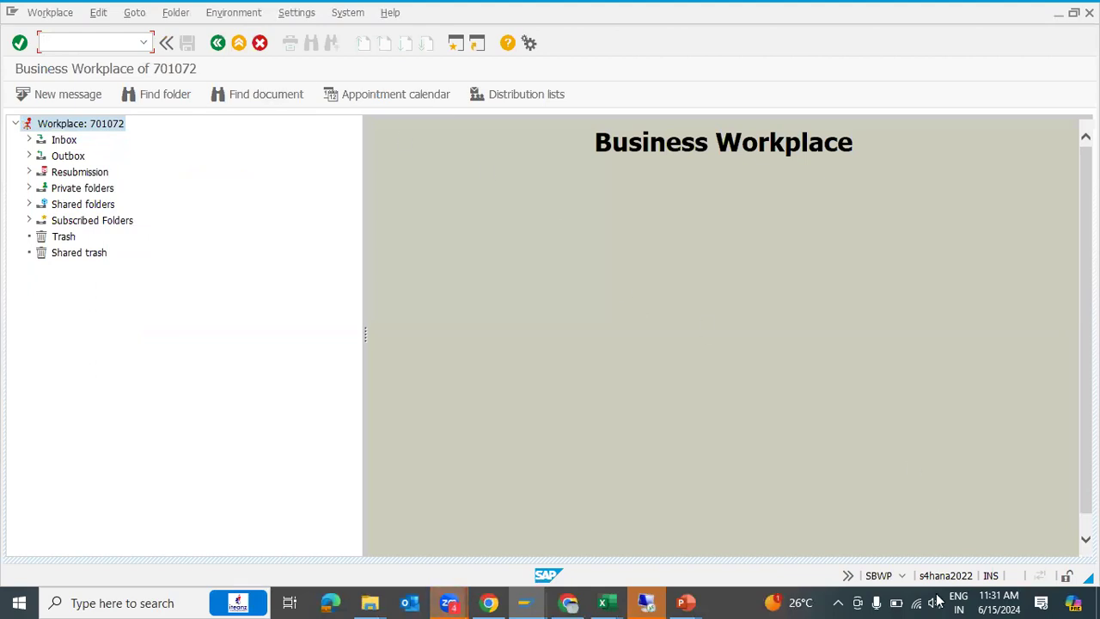
{"action": "left_click", "coordinate": [519, 102]}
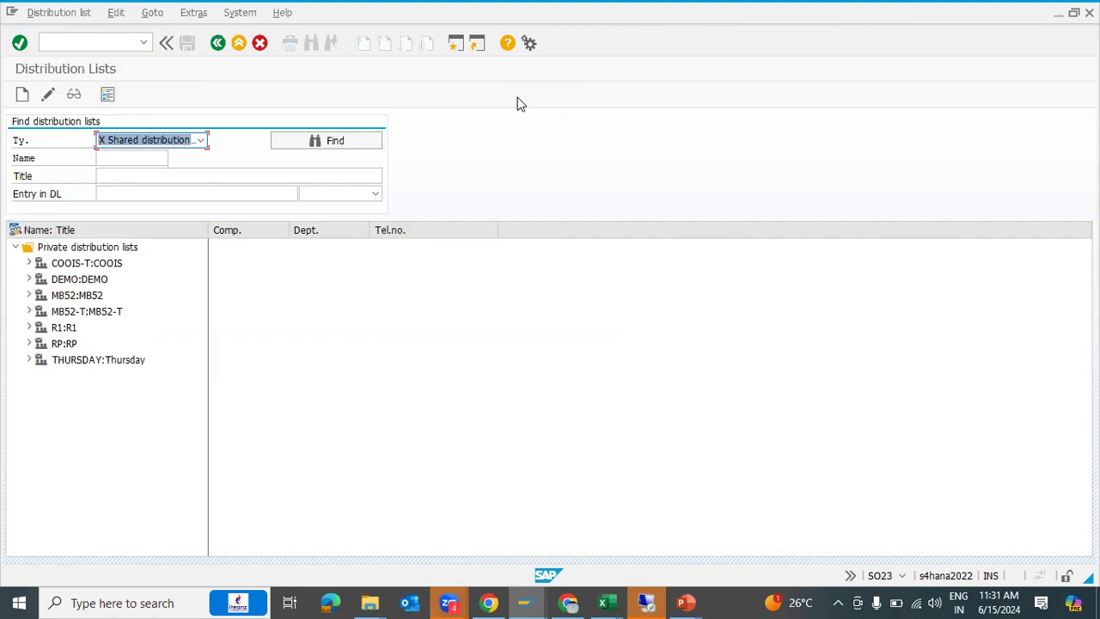
{"action": "left_click", "coordinate": [23, 94]}
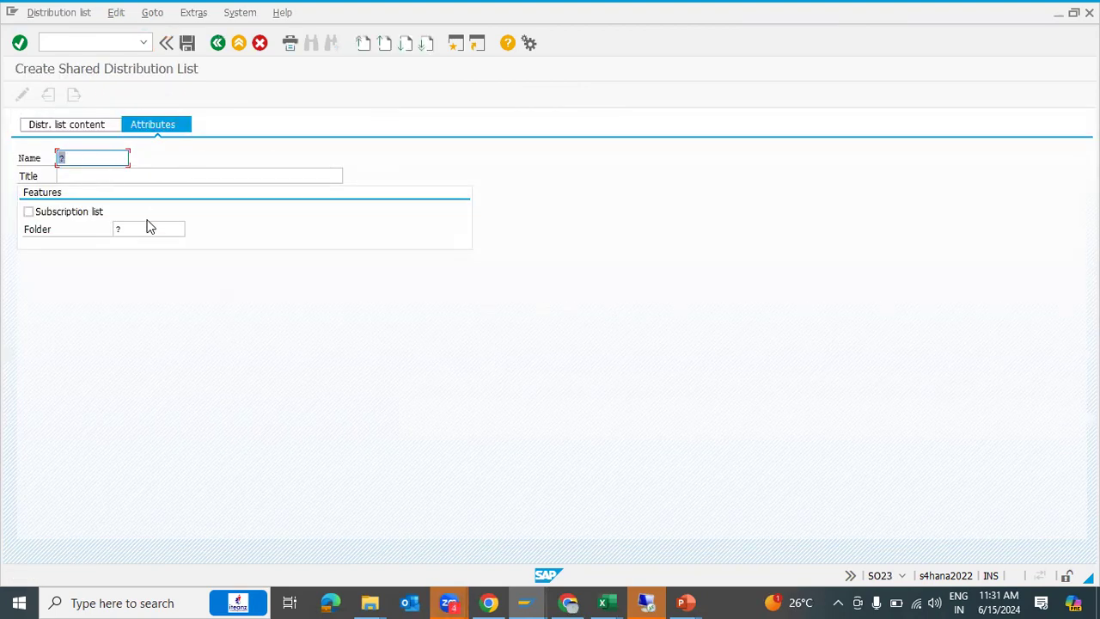
{"action": "left_click", "coordinate": [148, 229]}
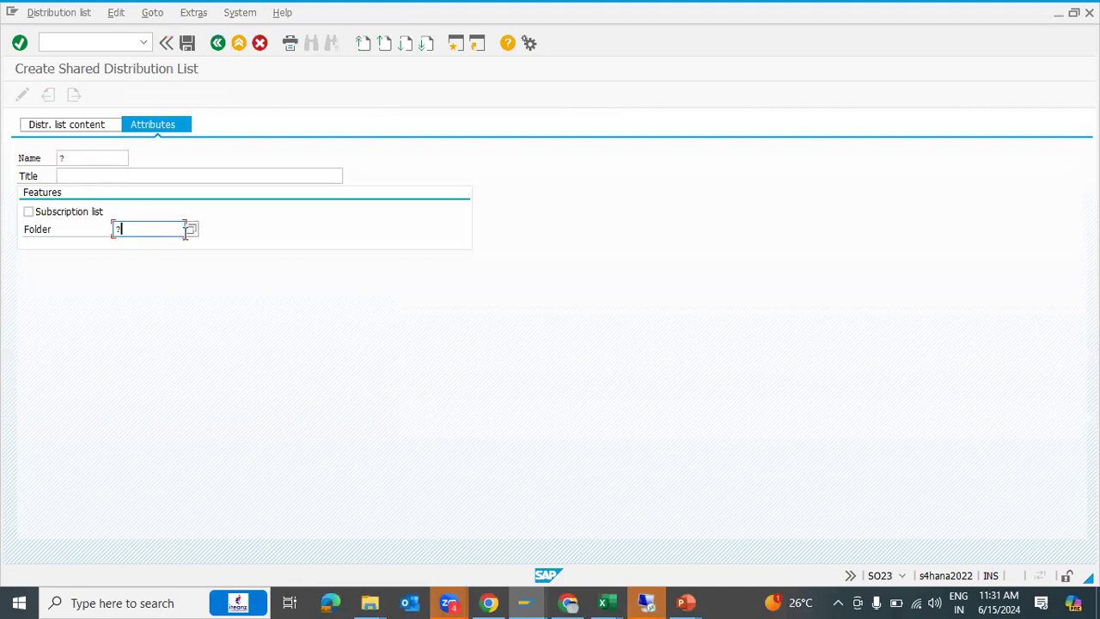
{"action": "left_click", "coordinate": [192, 230]}
{"action": "left_click", "coordinate": [159, 258]}
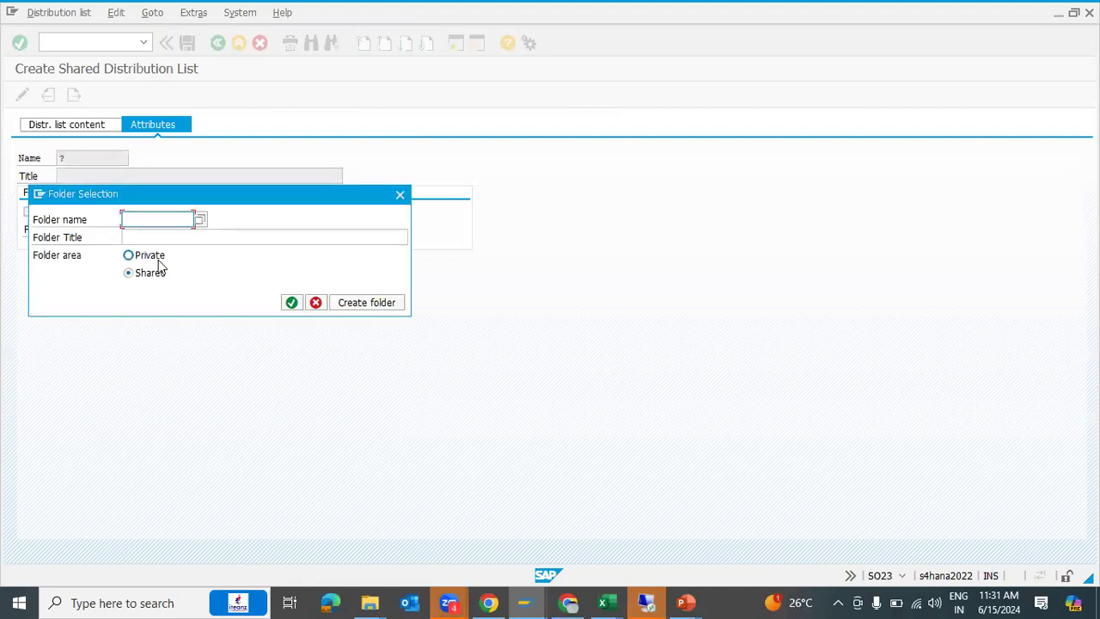
{"action": "left_click", "coordinate": [291, 303]}
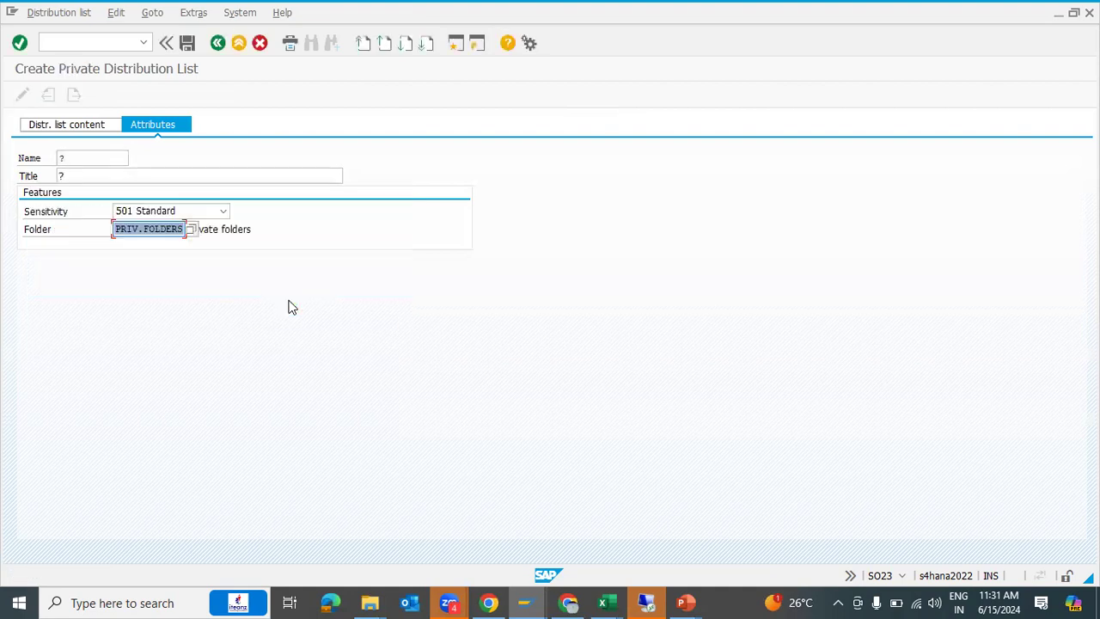
Enter the same personal name as both the name and the title of the private distribution list.
{"action": "left_click", "coordinate": [115, 162]}
{"action": "key", "text": "BackSpace"}
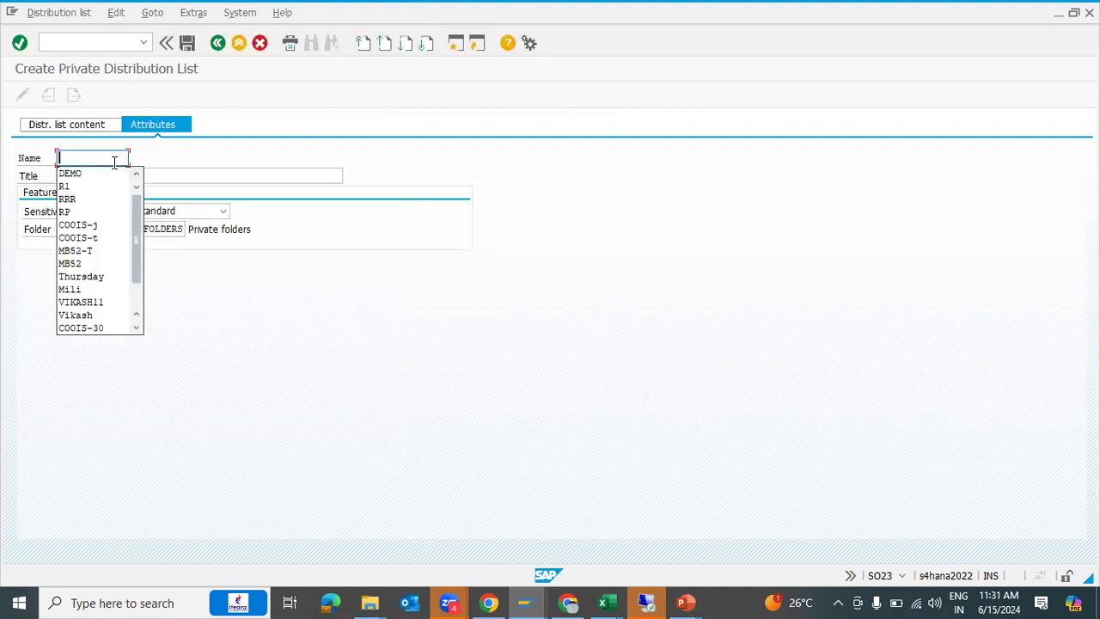
{"action": "type", "text": "pintu"}
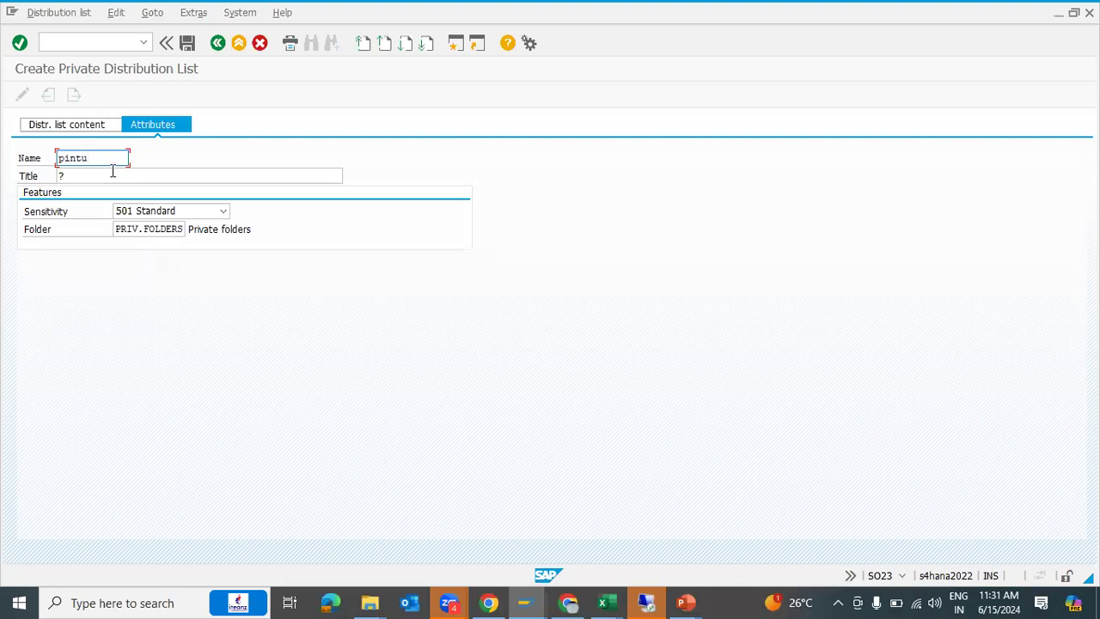
{"action": "left_click", "coordinate": [112, 171]}
{"action": "key", "text": "BackSpace"}
{"action": "type", "text": "pinty"}
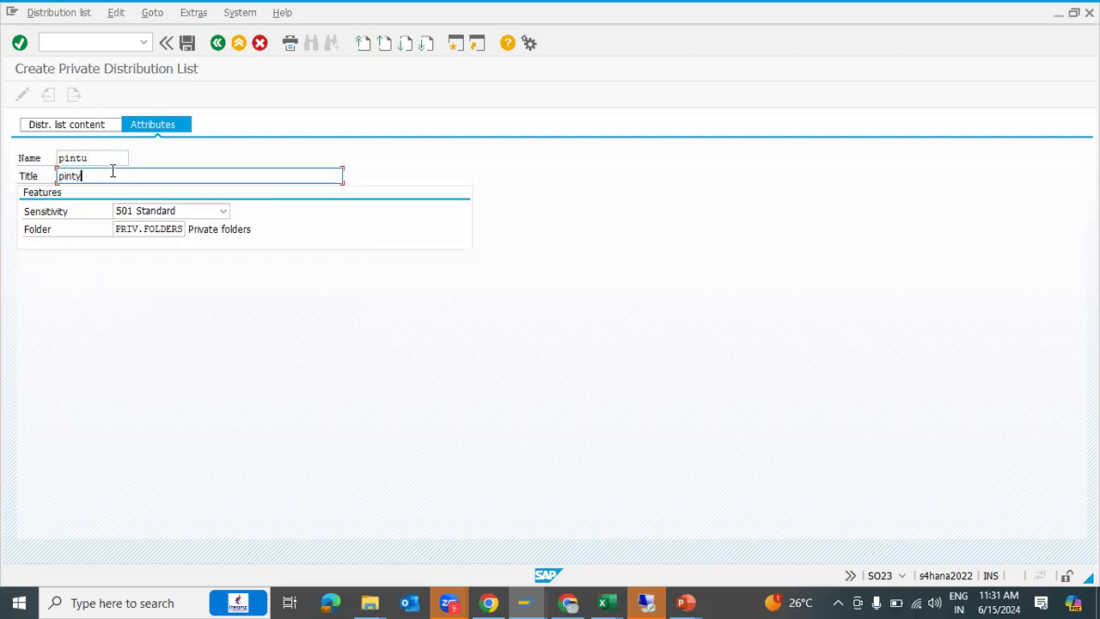
{"action": "type", "text": "u"}
Set the first recipient row of the distribution list's content to type B SAP Logon Name.
{"action": "left_click", "coordinate": [101, 129]}
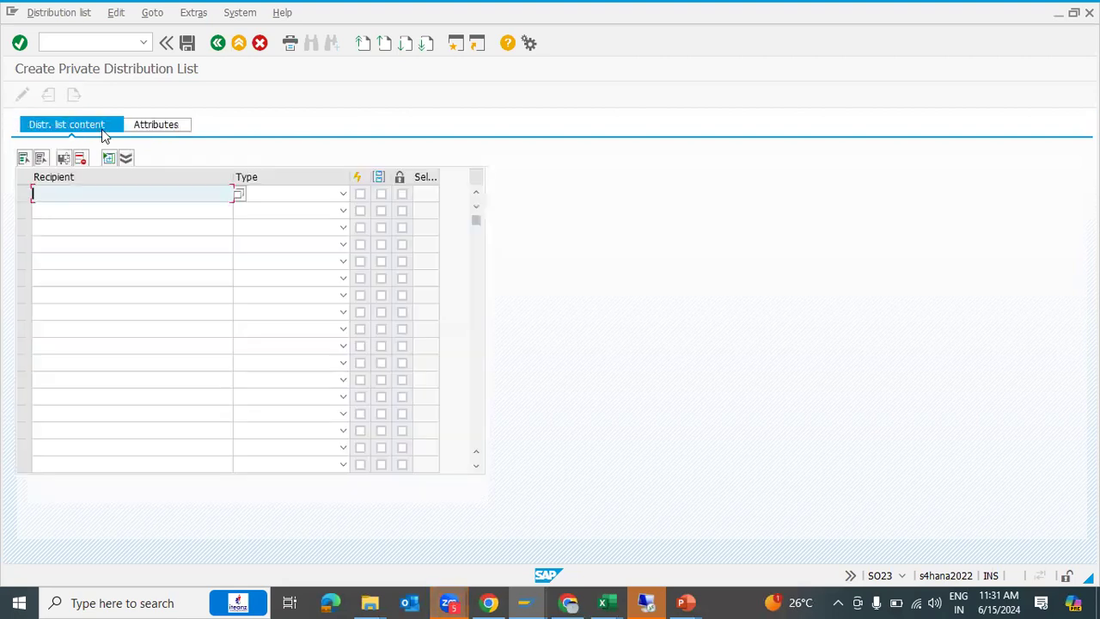
{"action": "left_click", "coordinate": [343, 194]}
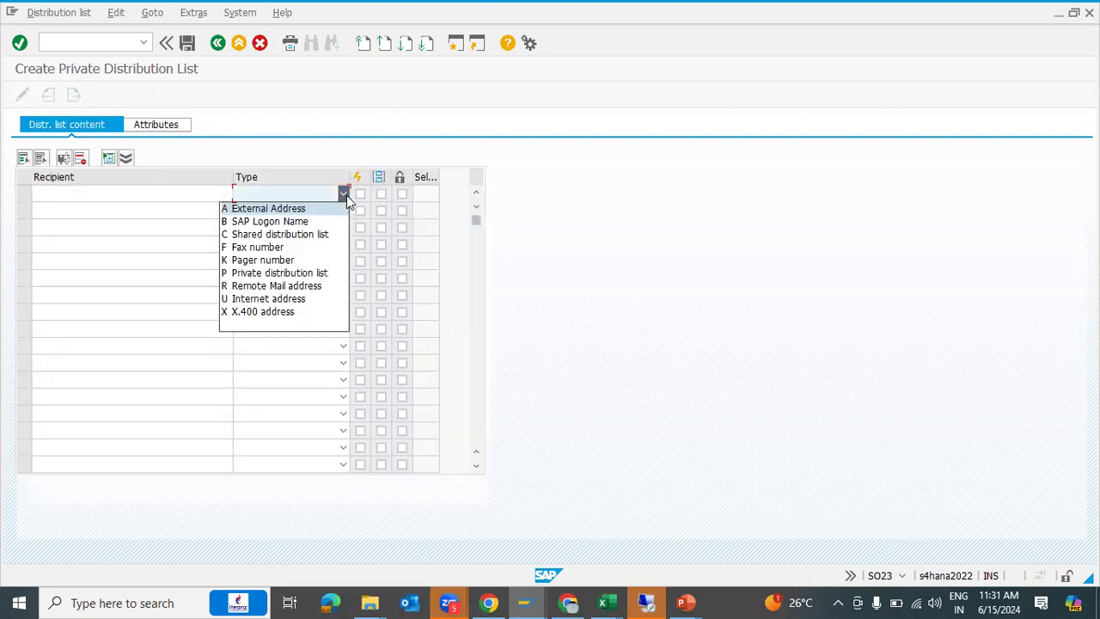
{"action": "left_click", "coordinate": [305, 221]}
Copy the SAP user ID from the connection notes in SAP Logon, and return to the private distribution list.
{"action": "mouse_move", "coordinate": [531, 595]}
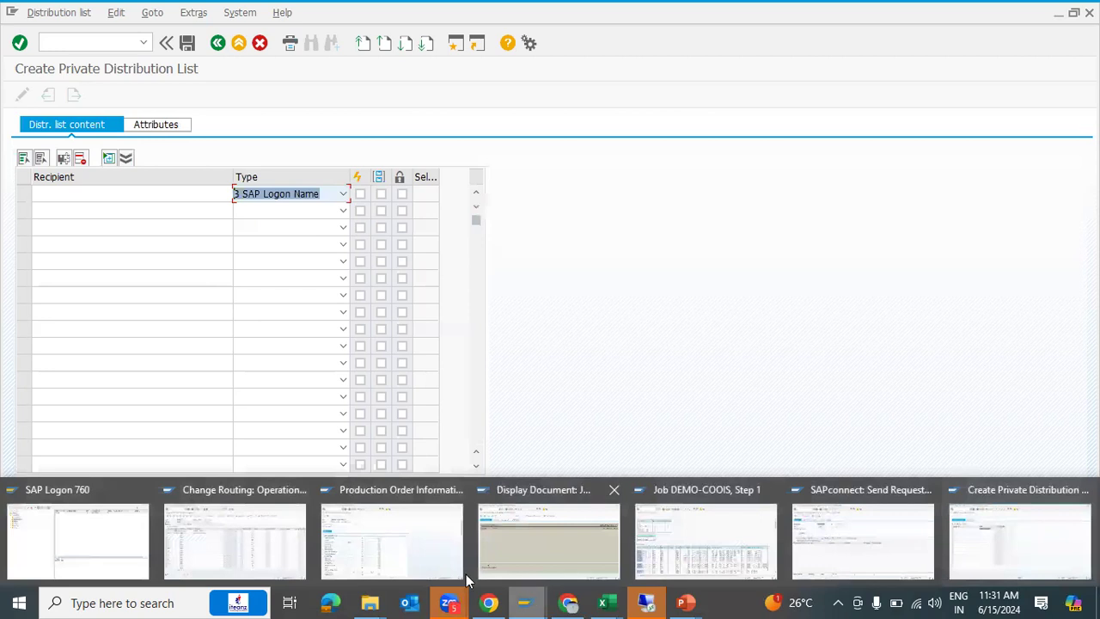
{"action": "left_click", "coordinate": [86, 551]}
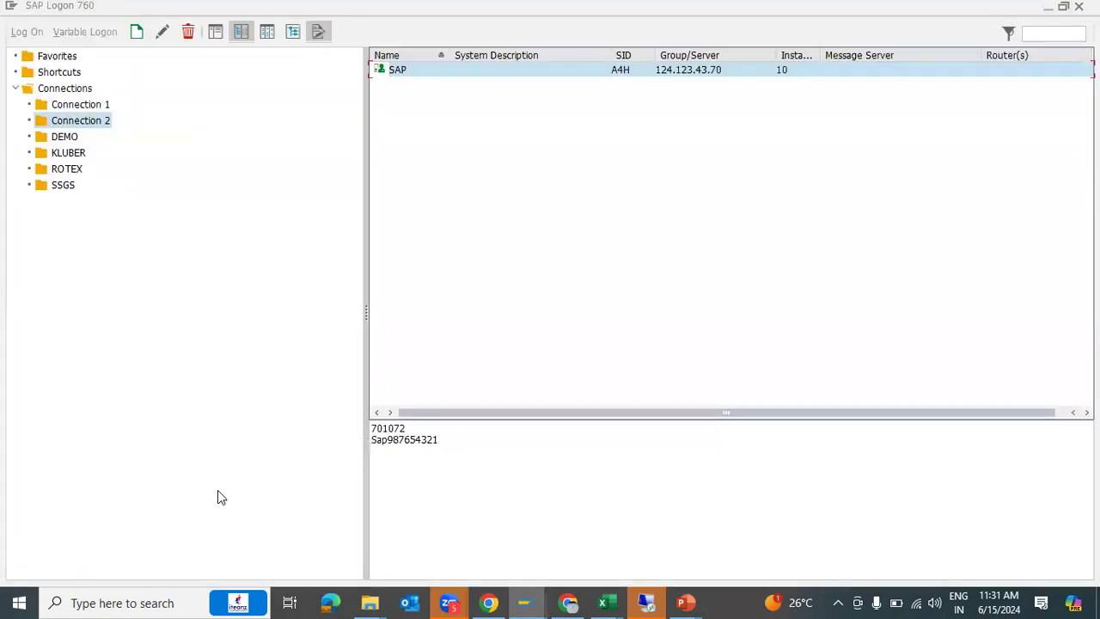
{"action": "left_click", "coordinate": [416, 429]}
{"action": "left_click_drag", "start_coordinate": [371, 428], "coordinate": [411, 428]}
{"action": "key", "text": "ctrl+c"}
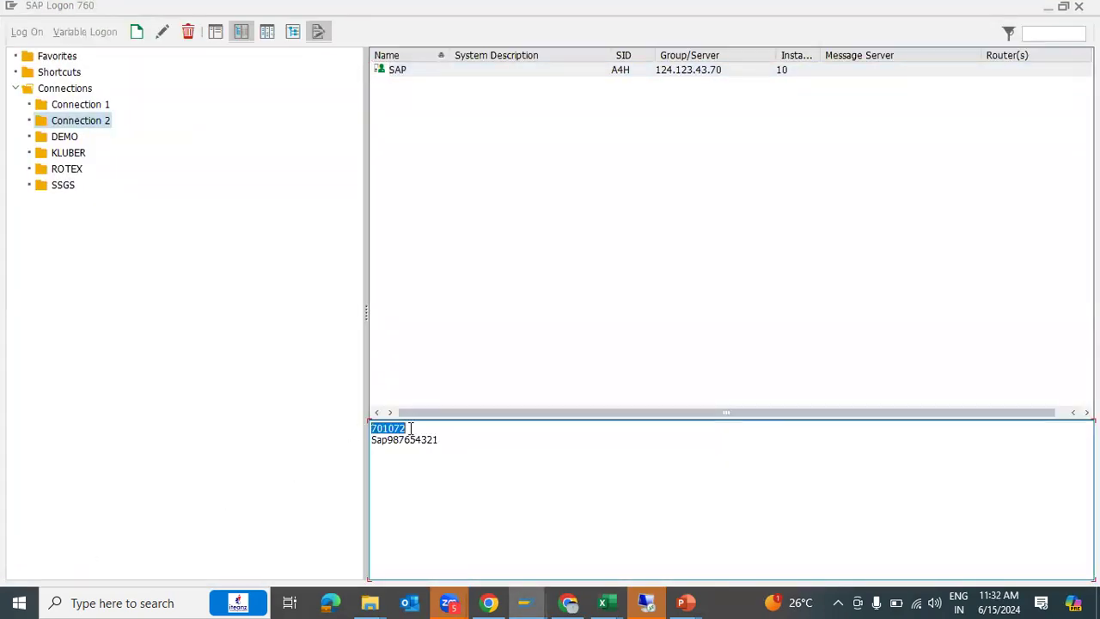
{"action": "key", "text": "alt+Tab"}
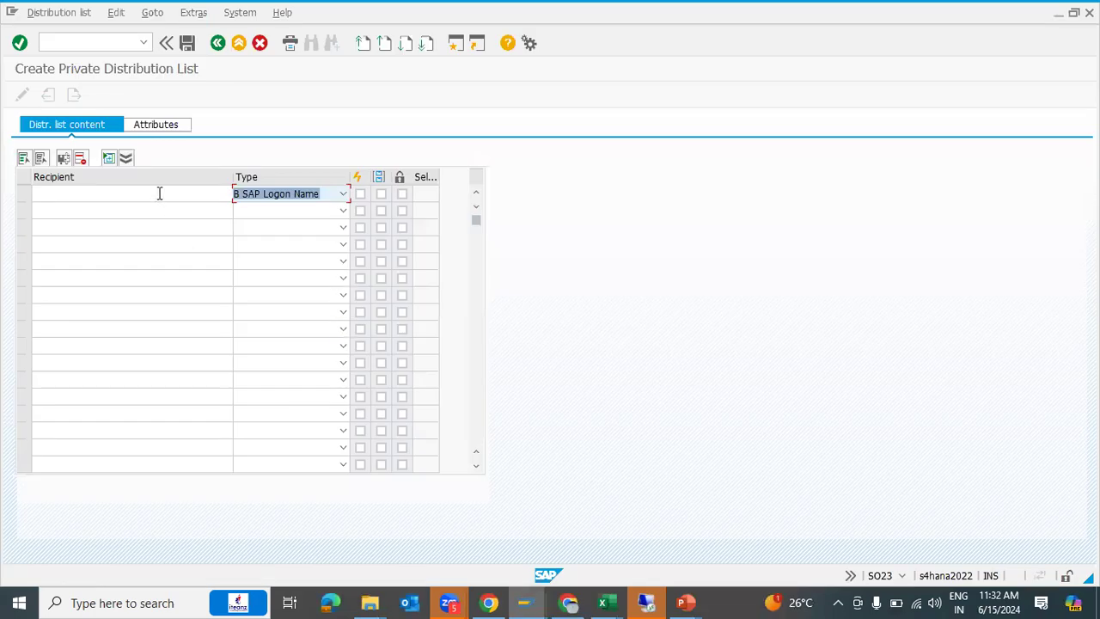
Enter the copied SAP user ID as the first recipient and save the private distribution list.
{"action": "left_click", "coordinate": [159, 193]}
{"action": "key", "text": "ctrl+v"}
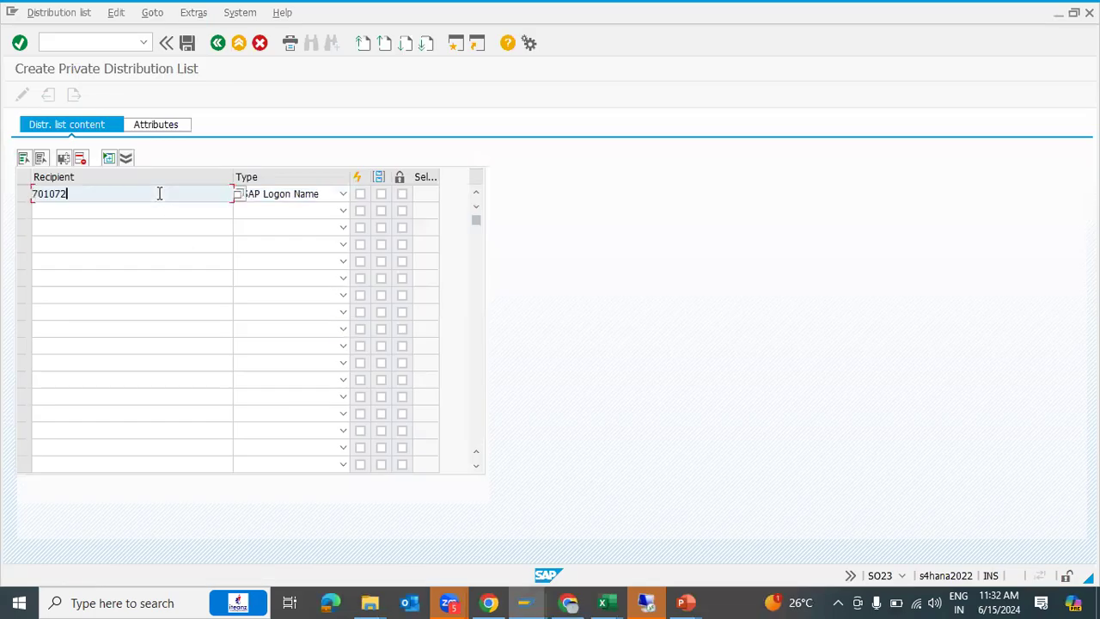
{"action": "left_click", "coordinate": [188, 43]}
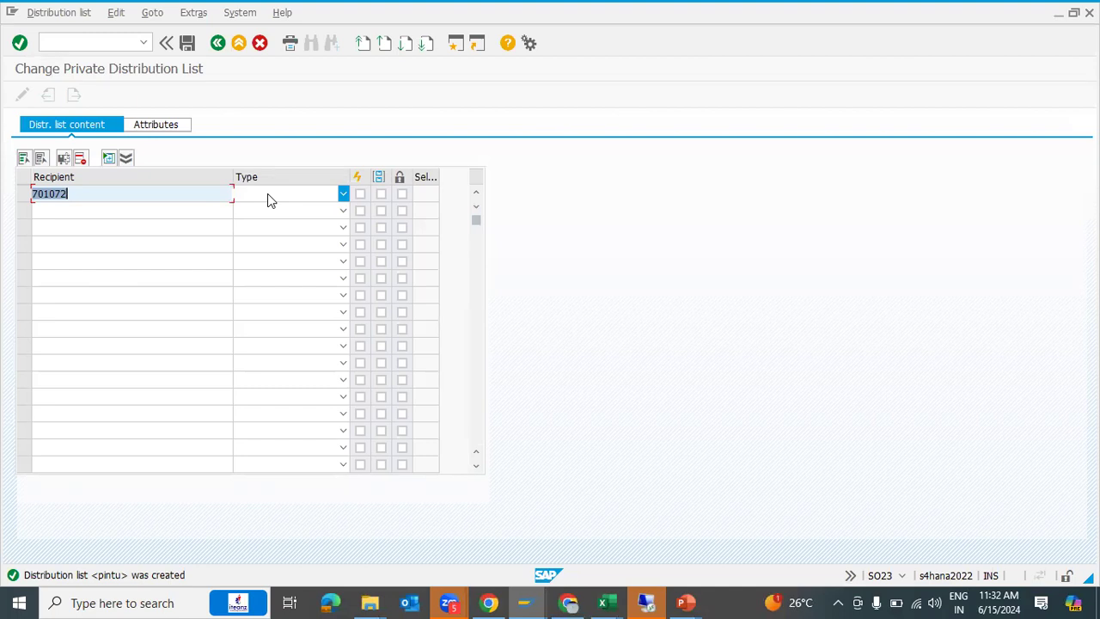
Open the background job definition transaction SM36 in a new session.
{"action": "left_click", "coordinate": [101, 40]}
{"action": "type", "text": "/osm37"}
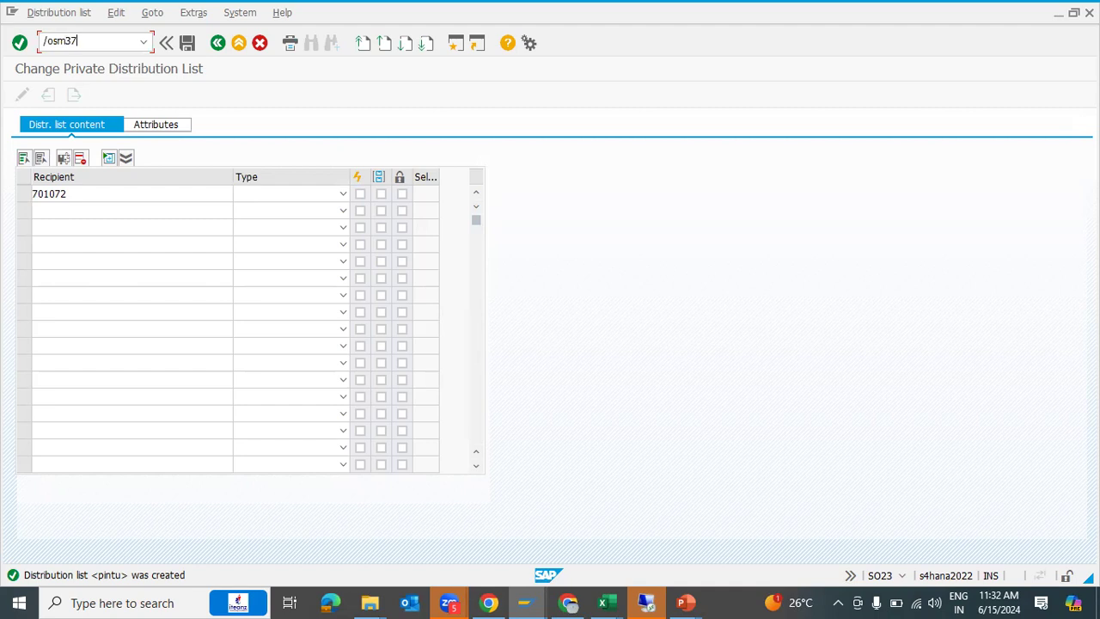
{"action": "key", "text": "BackSpace"}
{"action": "type", "text": "6"}
{"action": "key", "text": "Return"}
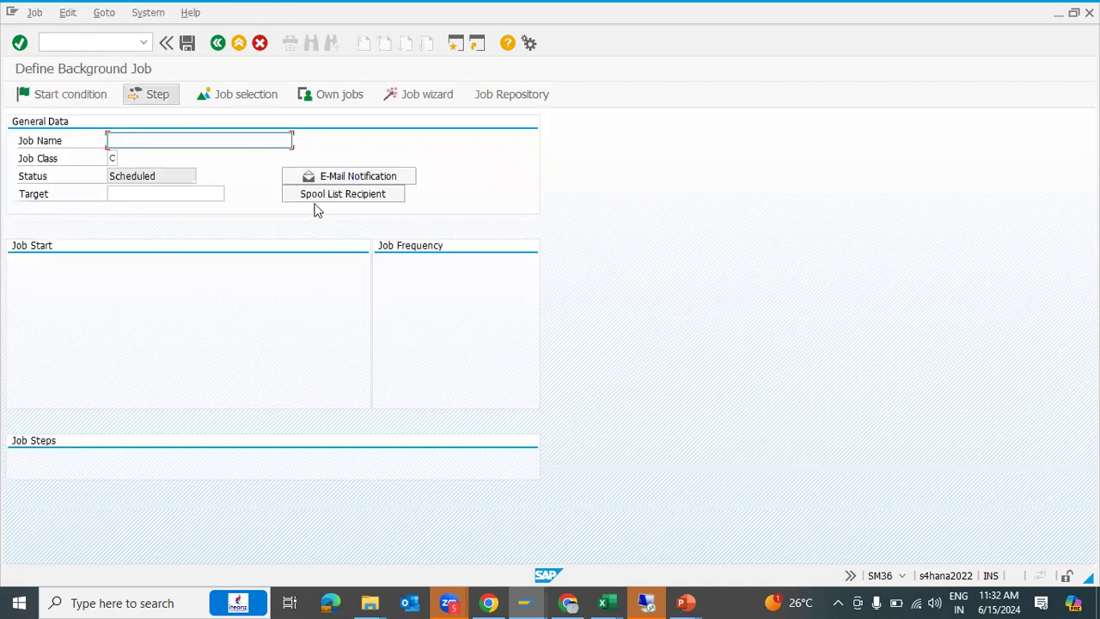
Find the newly created private distribution list among the distribution lists and assign it as the job's spool list recipient.
{"action": "left_click", "coordinate": [343, 194]}
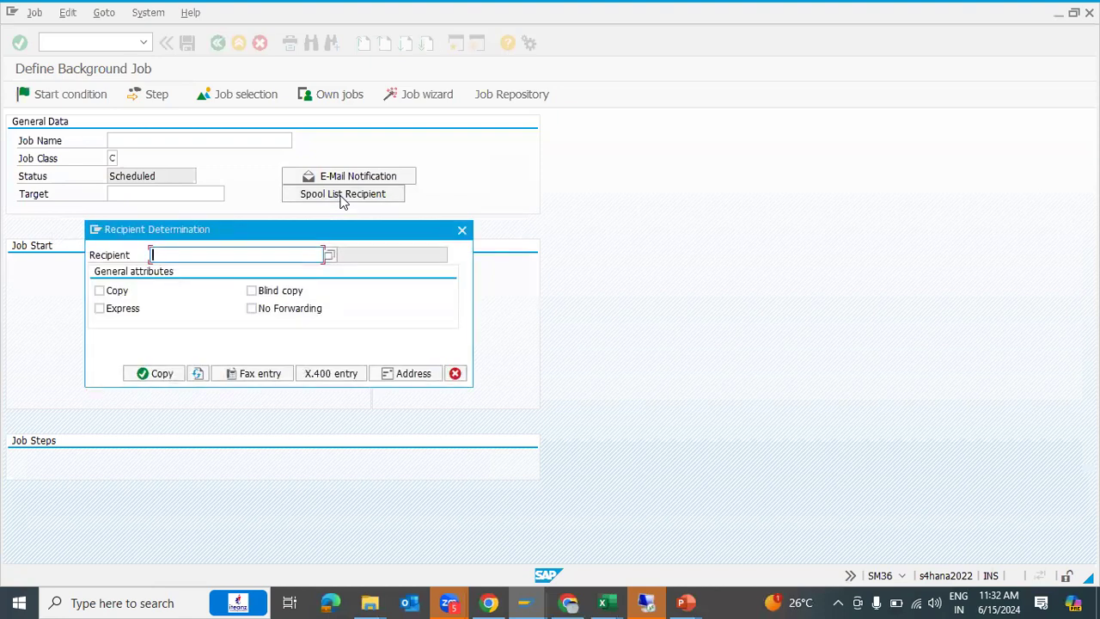
{"action": "left_click", "coordinate": [330, 256]}
{"action": "left_click", "coordinate": [219, 312]}
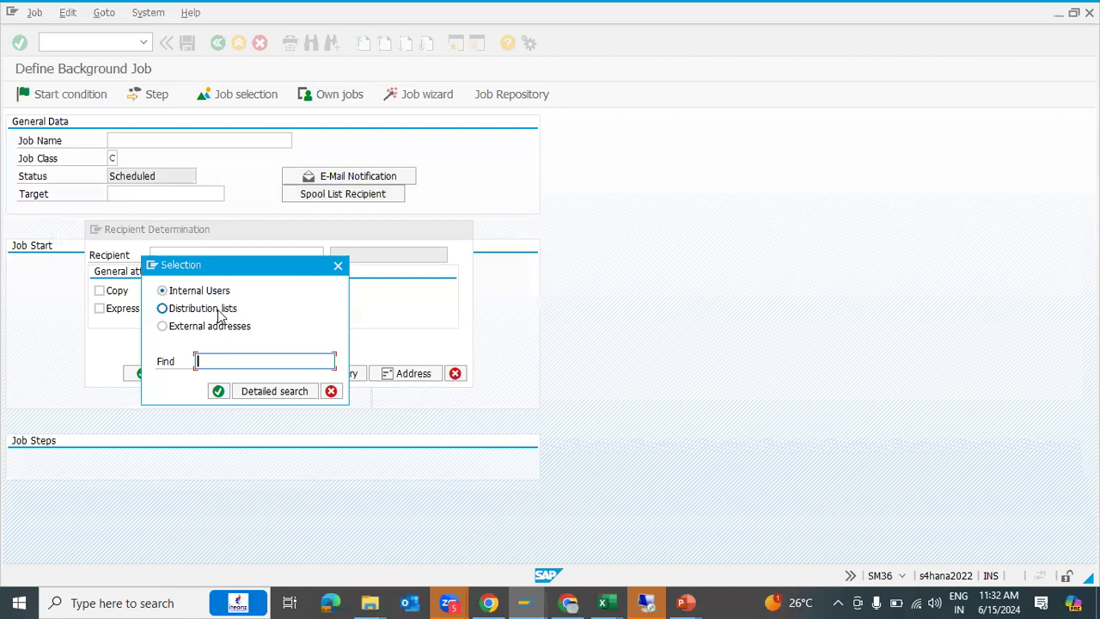
{"action": "left_click", "coordinate": [219, 393]}
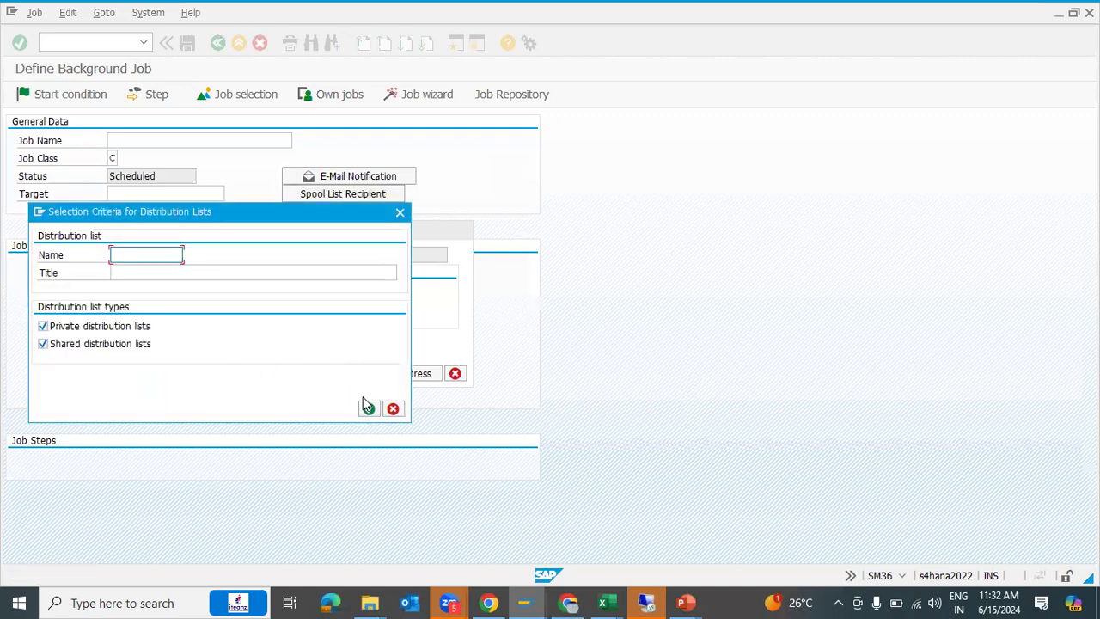
{"action": "left_click", "coordinate": [367, 407]}
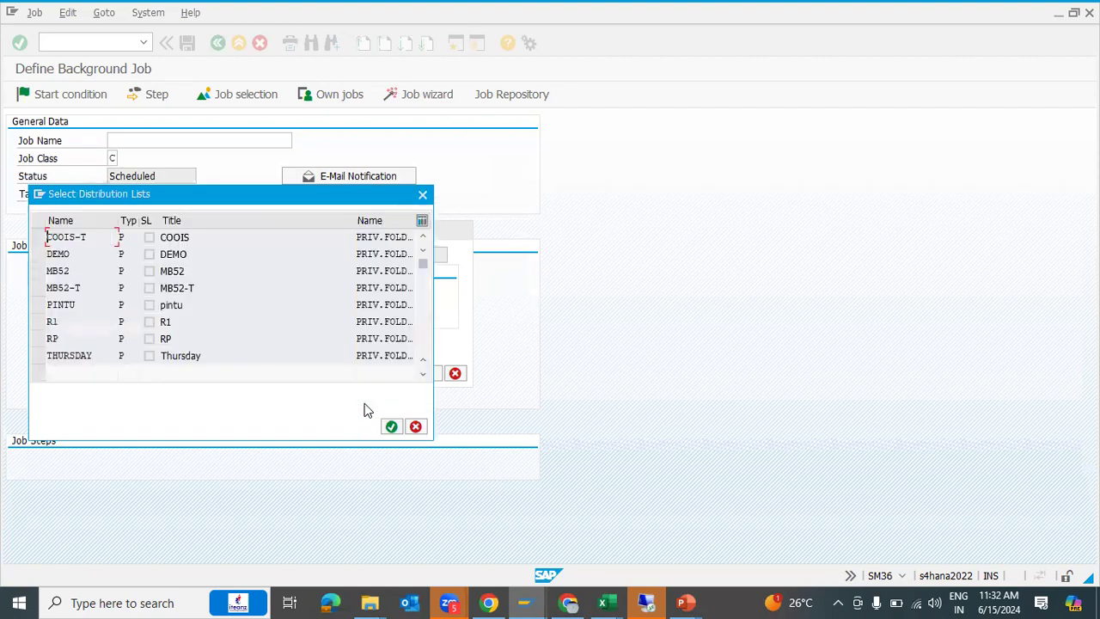
{"action": "left_click", "coordinate": [172, 309]}
{"action": "double_click", "coordinate": [172, 311]}
{"action": "left_click", "coordinate": [166, 373]}
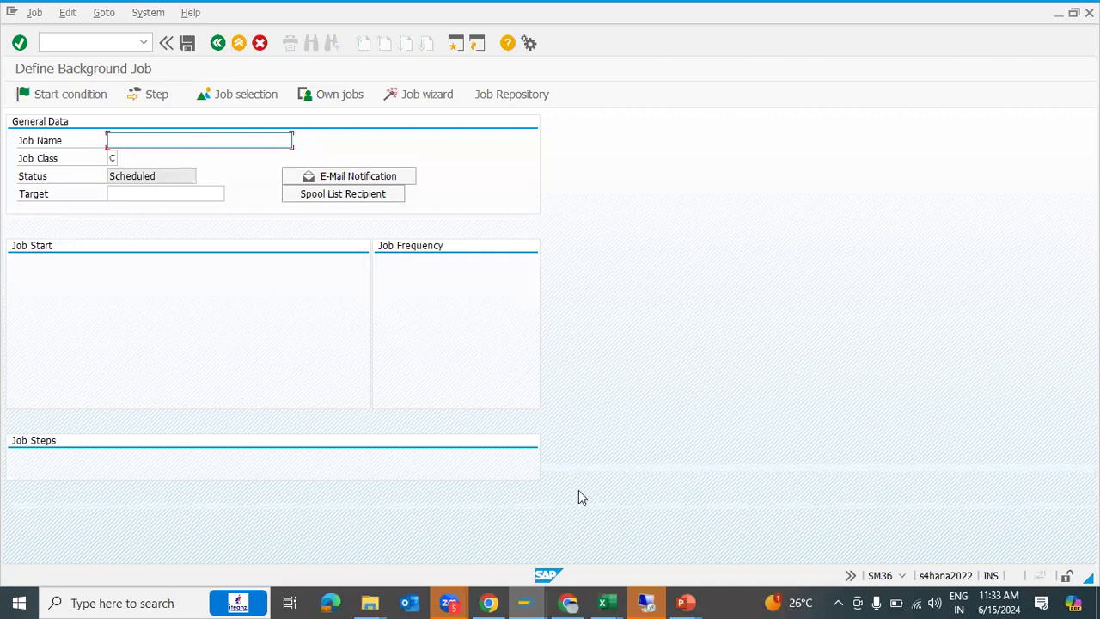
Replace the background job definition with the Business Workplace (SBWP) and show its distribution lists.
{"action": "mouse_move", "coordinate": [539, 601]}
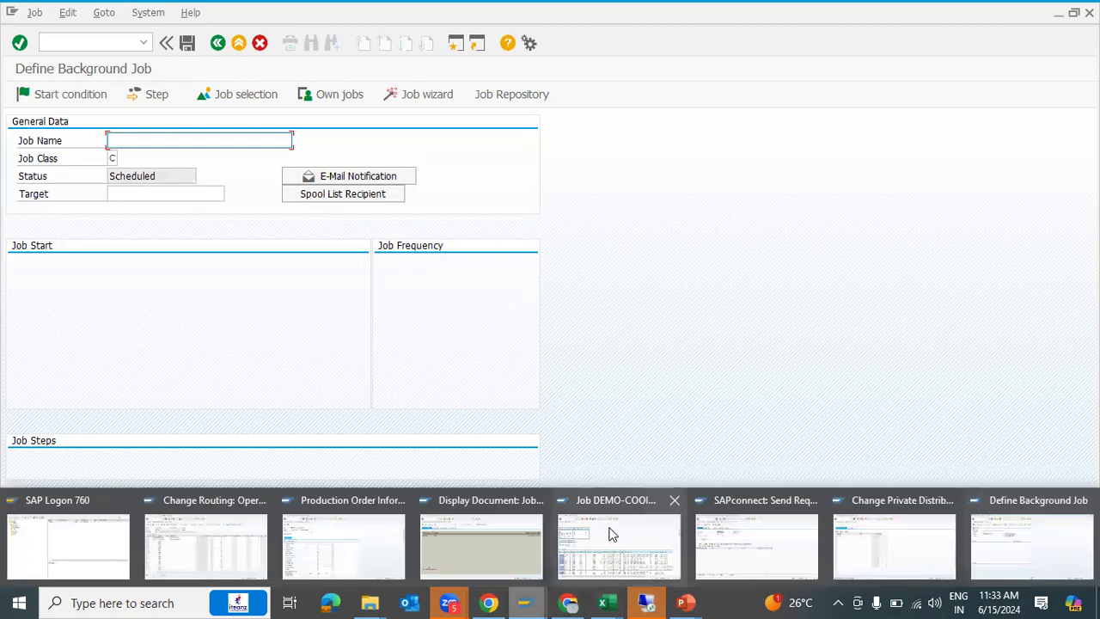
{"action": "left_click", "coordinate": [1010, 543]}
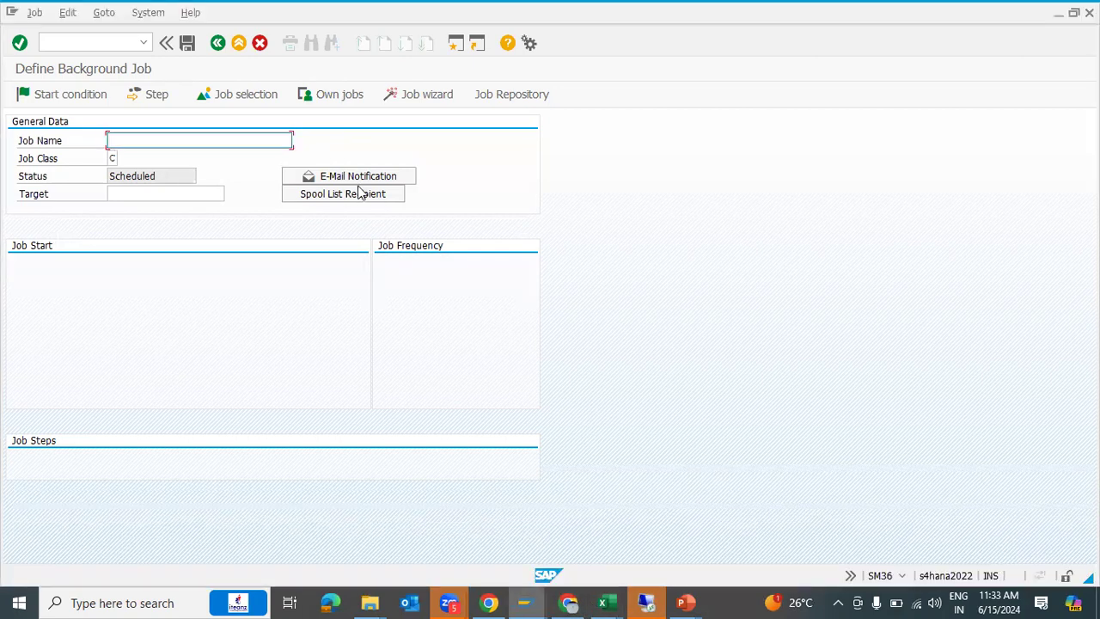
{"action": "left_click", "coordinate": [115, 42]}
{"action": "type", "text": "/nsbwp"}
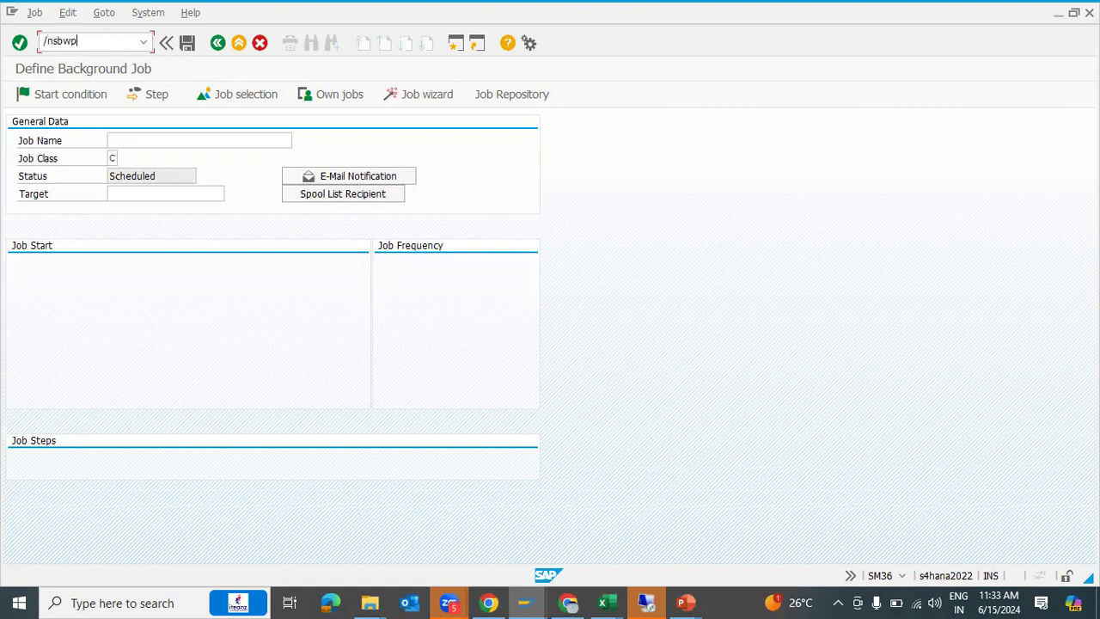
{"action": "key", "text": "Return"}
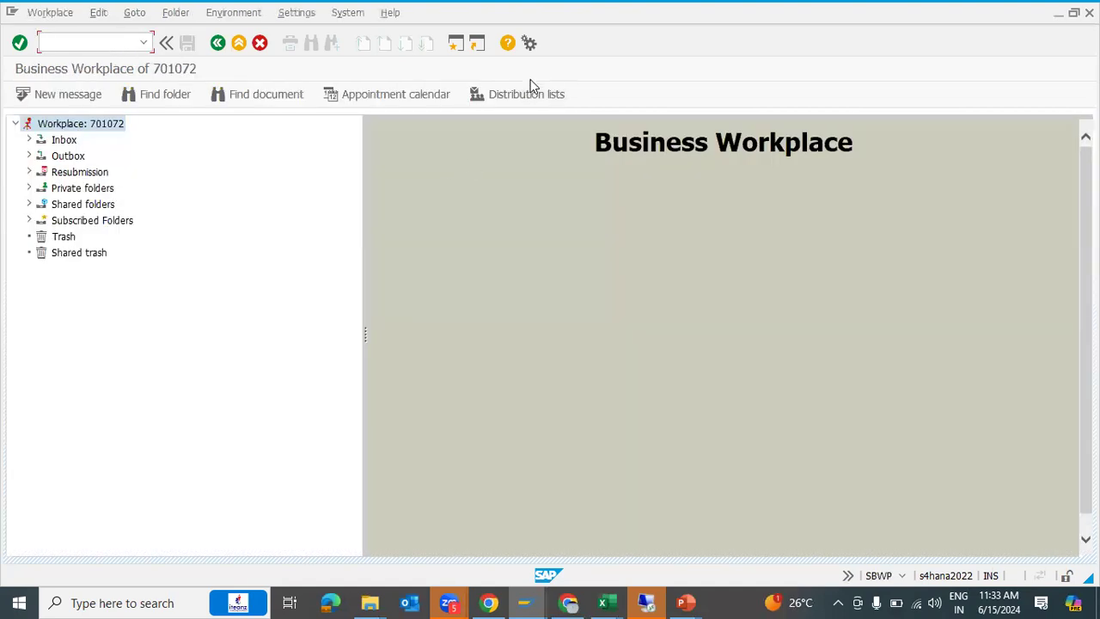
{"action": "left_click", "coordinate": [523, 91]}
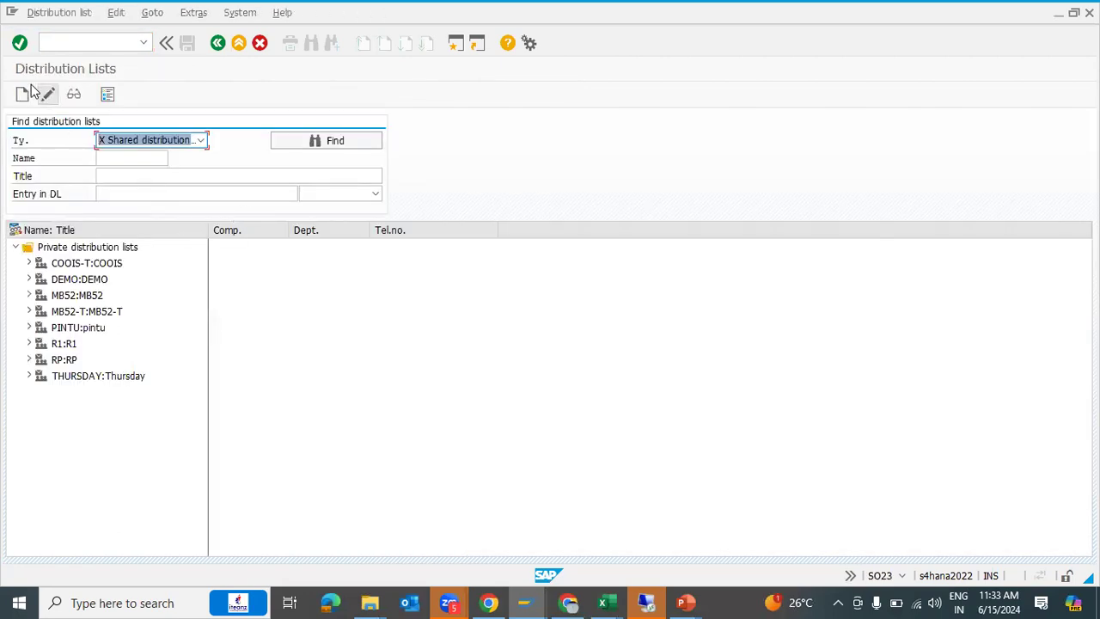
Start another distribution list, try the Private folder area in its folder selection, and discard the new list.
{"action": "left_click", "coordinate": [22, 94]}
{"action": "left_click", "coordinate": [164, 227]}
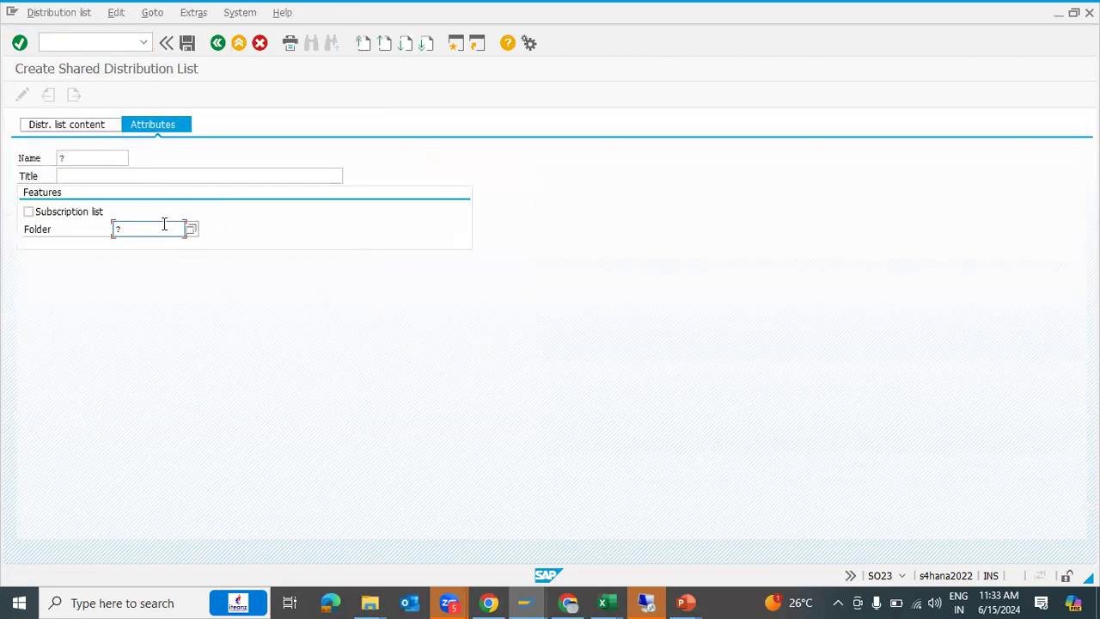
{"action": "left_click", "coordinate": [191, 230]}
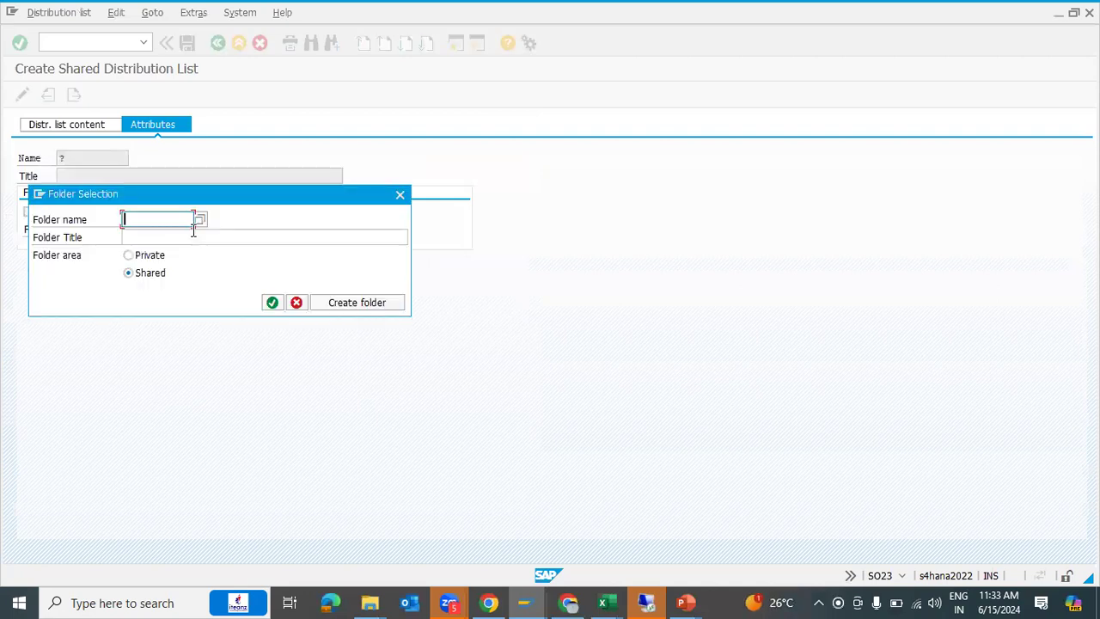
{"action": "left_click", "coordinate": [161, 266]}
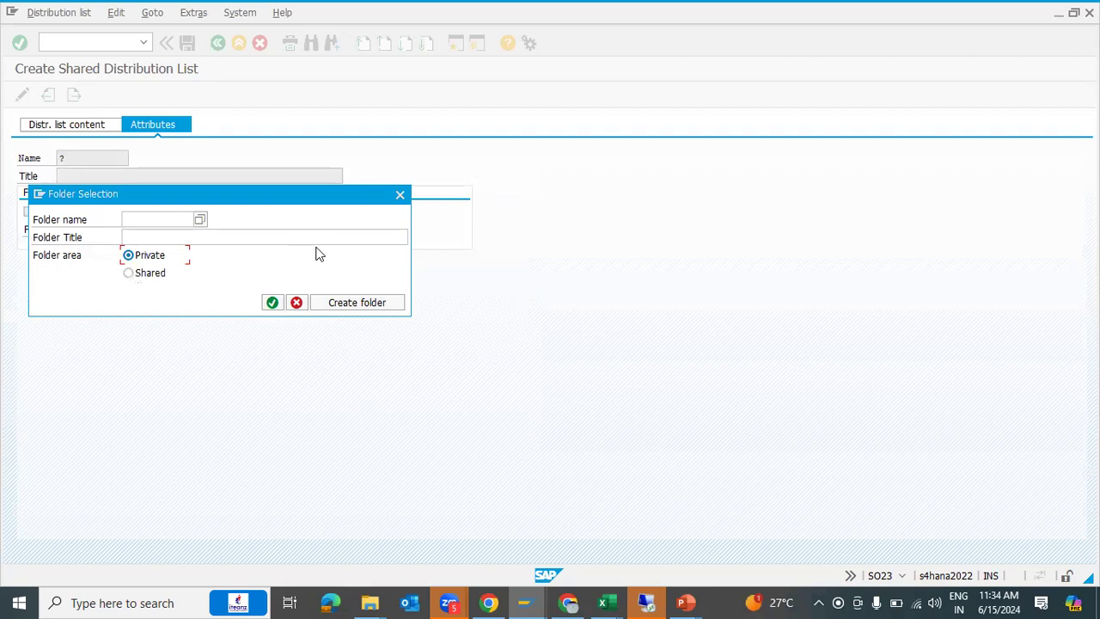
{"action": "left_click", "coordinate": [400, 195]}
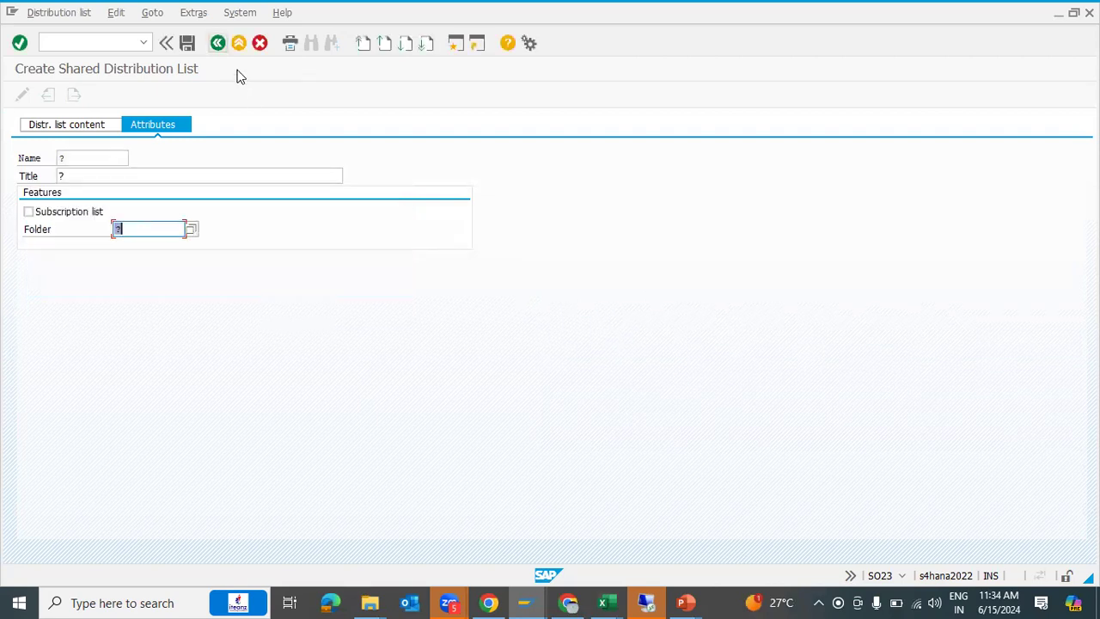
{"action": "key", "text": "Return"}
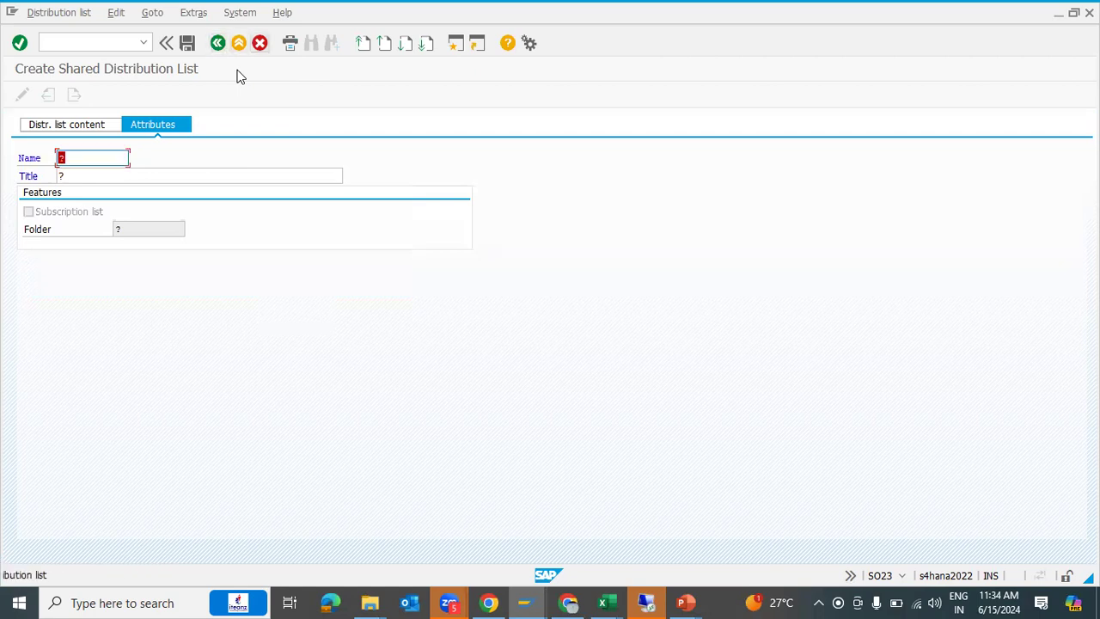
{"action": "key", "text": "F12"}
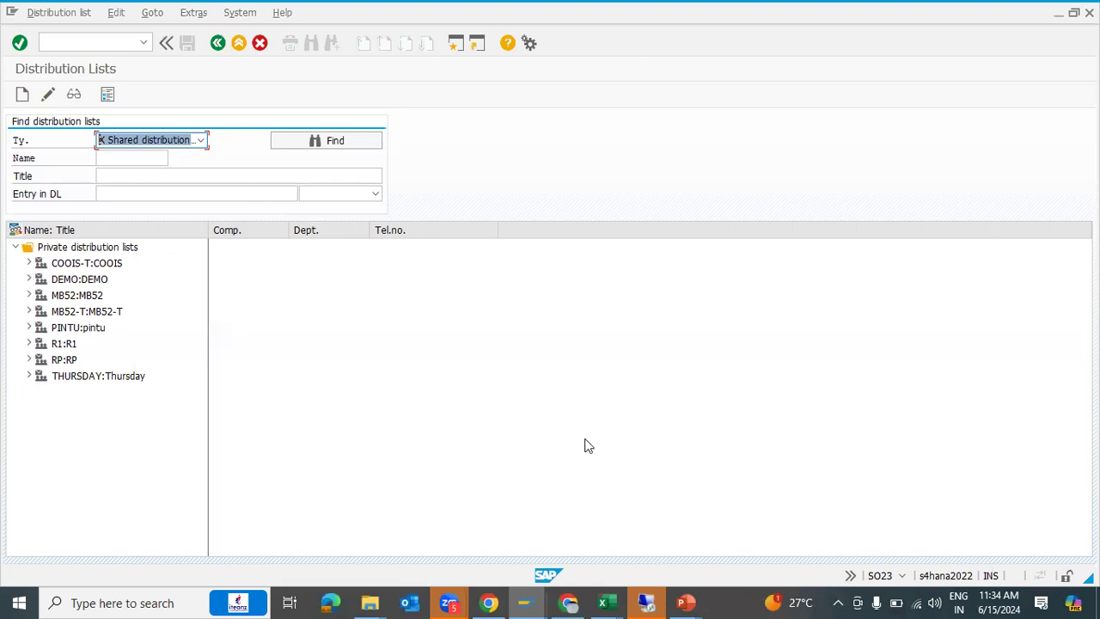
Switch to the BACK GROUND JOB presentation in PowerPoint and review the slide on background job scheduling steps.
{"action": "mouse_move", "coordinate": [686, 602]}
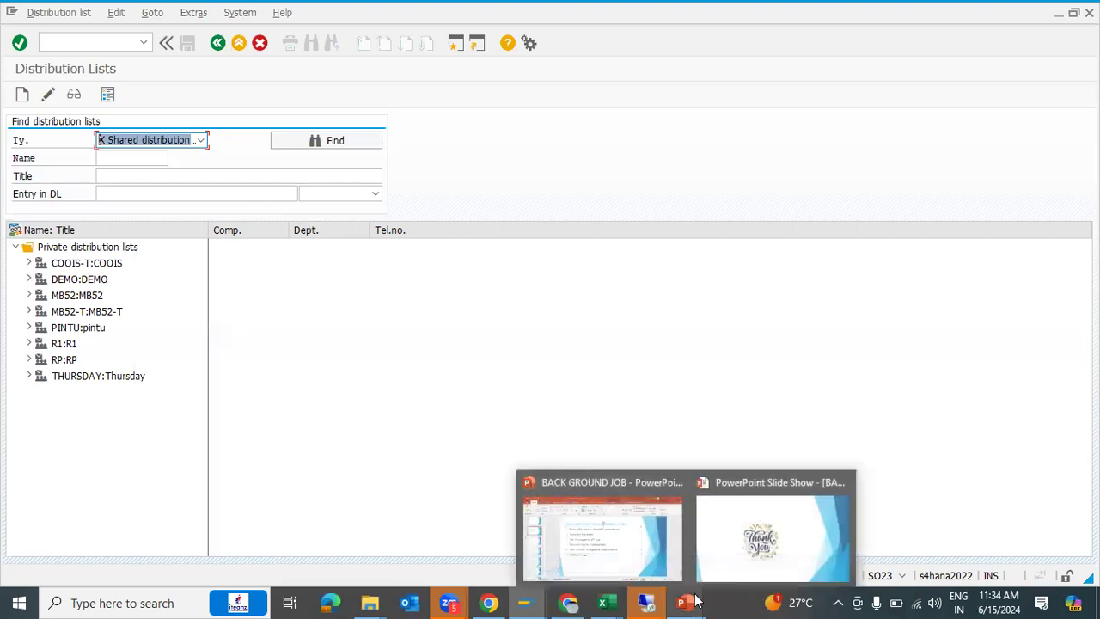
{"action": "left_click", "coordinate": [643, 532]}
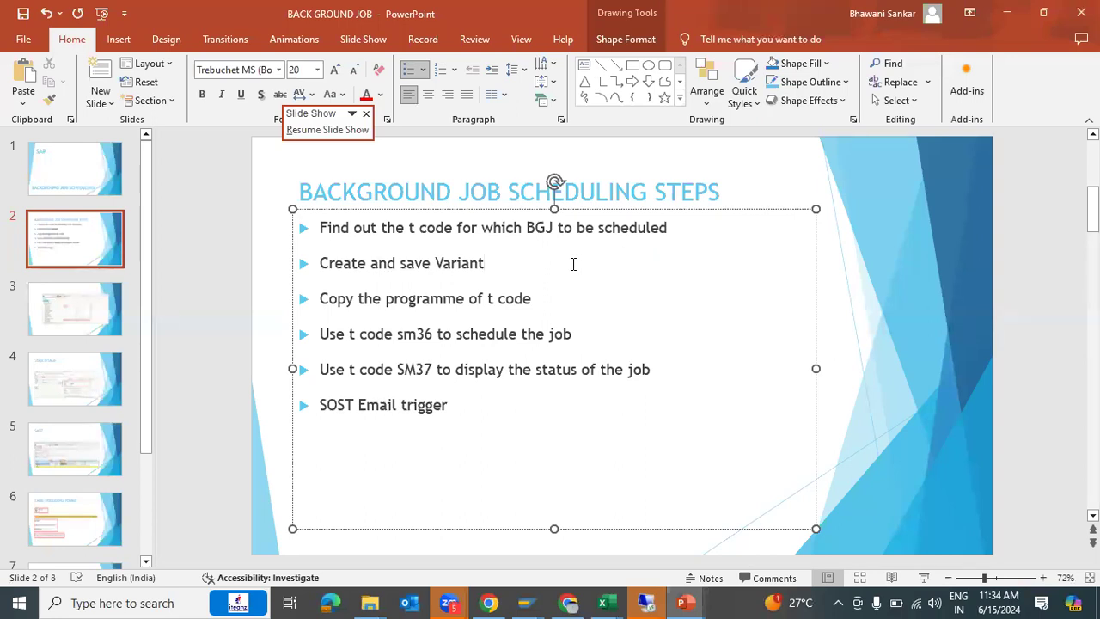
{"action": "left_click", "coordinate": [551, 303]}
{"action": "left_click", "coordinate": [580, 334]}
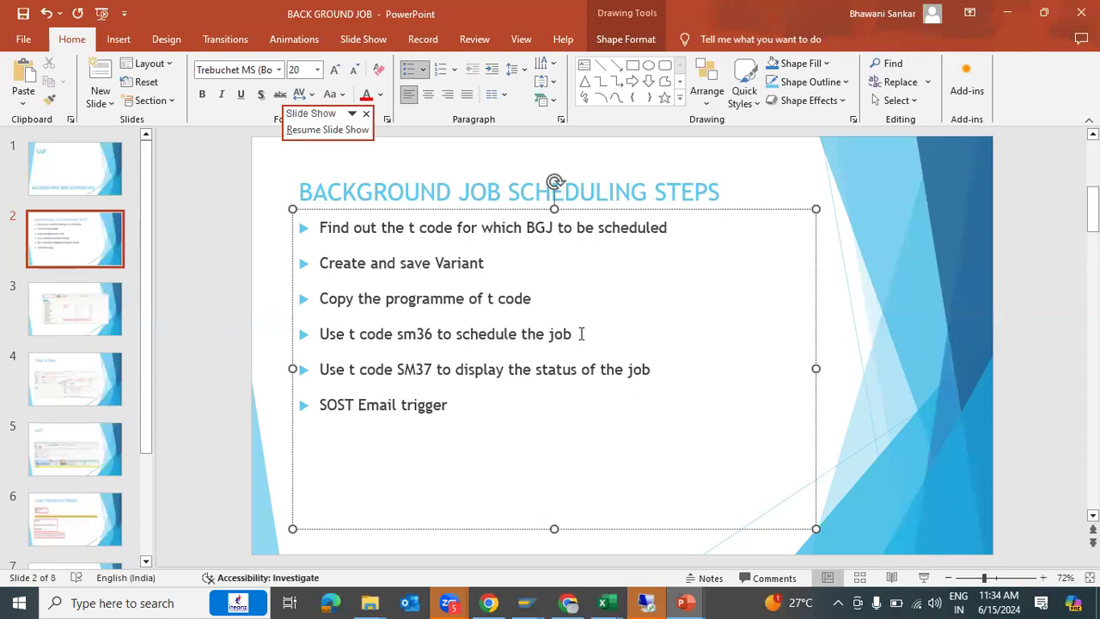